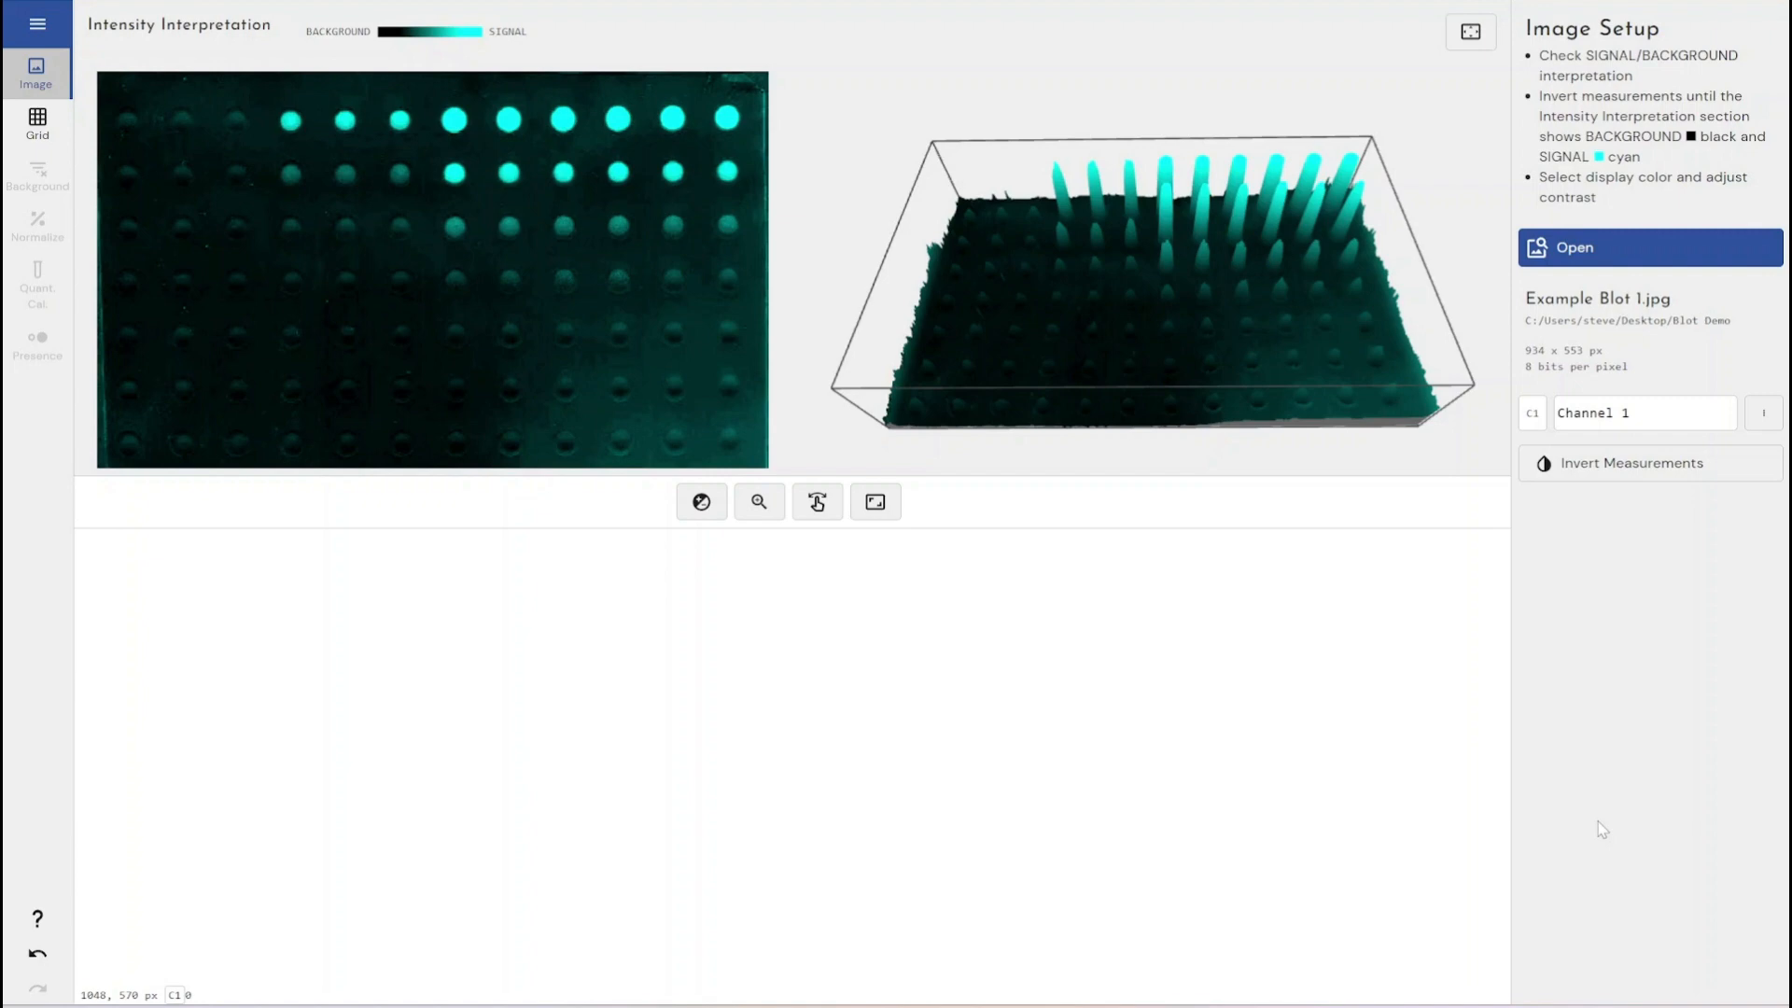
- Open the image Example Blot 1 from the Blot Demo folder
click(25, 20)
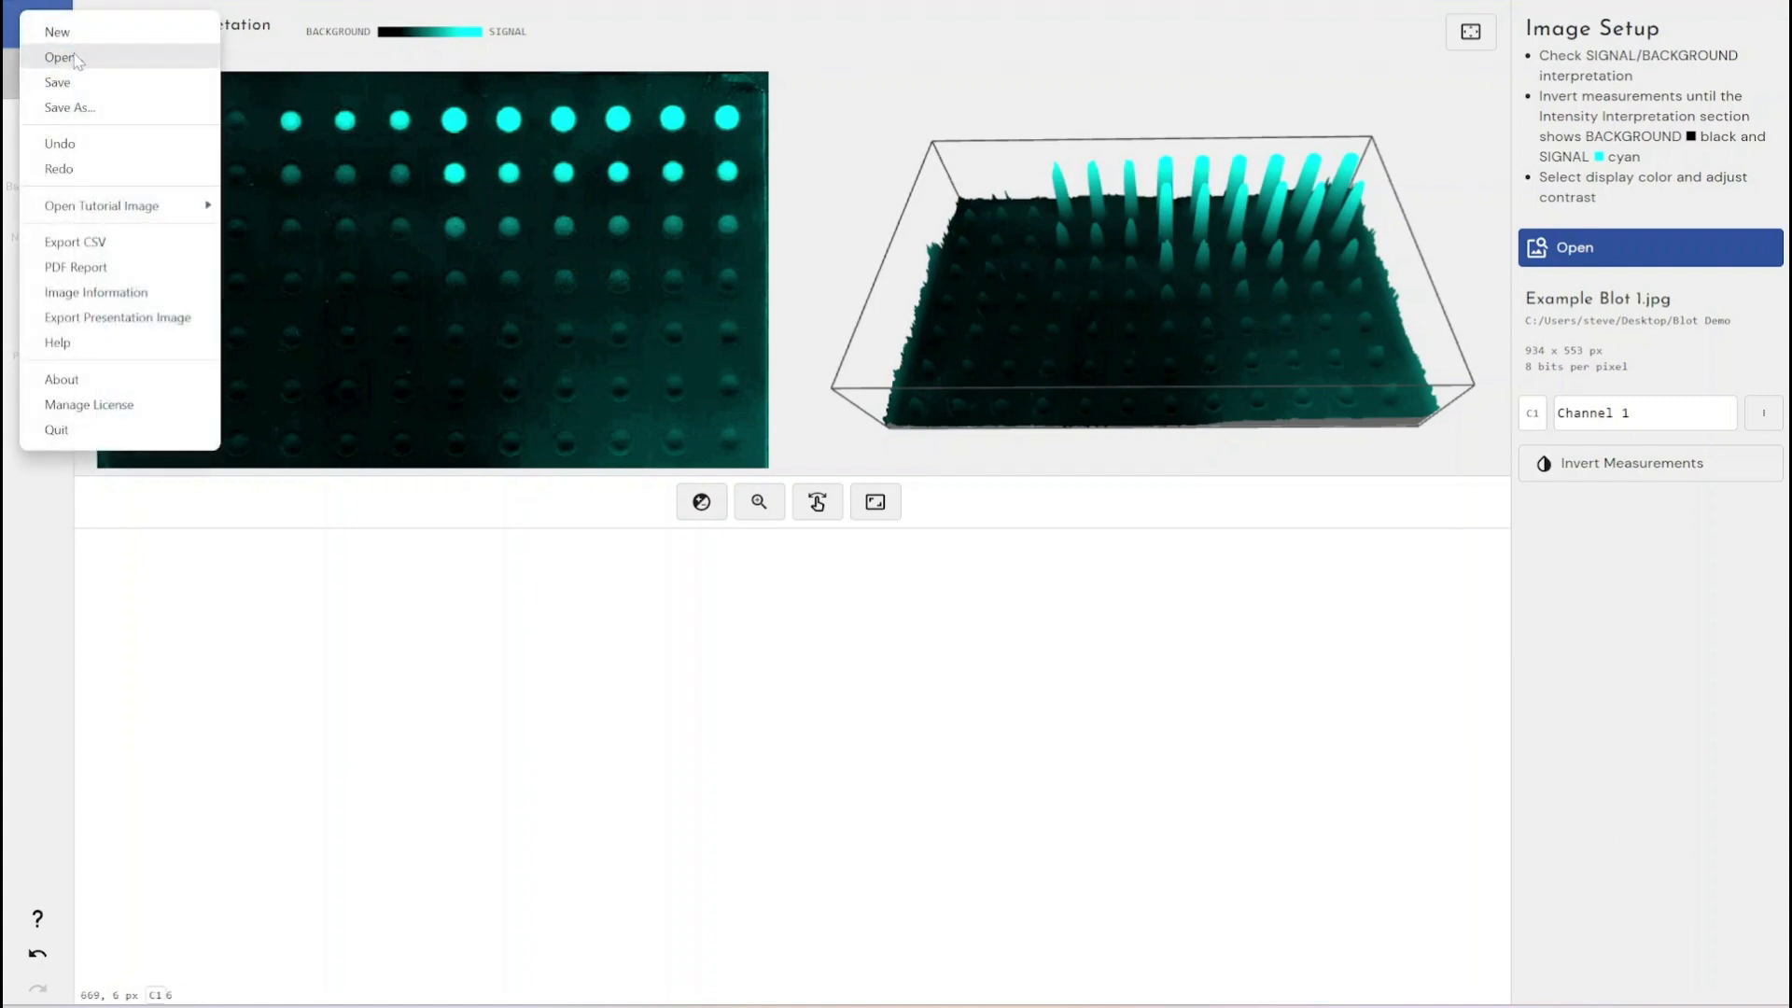
click(77, 61)
click(350, 156)
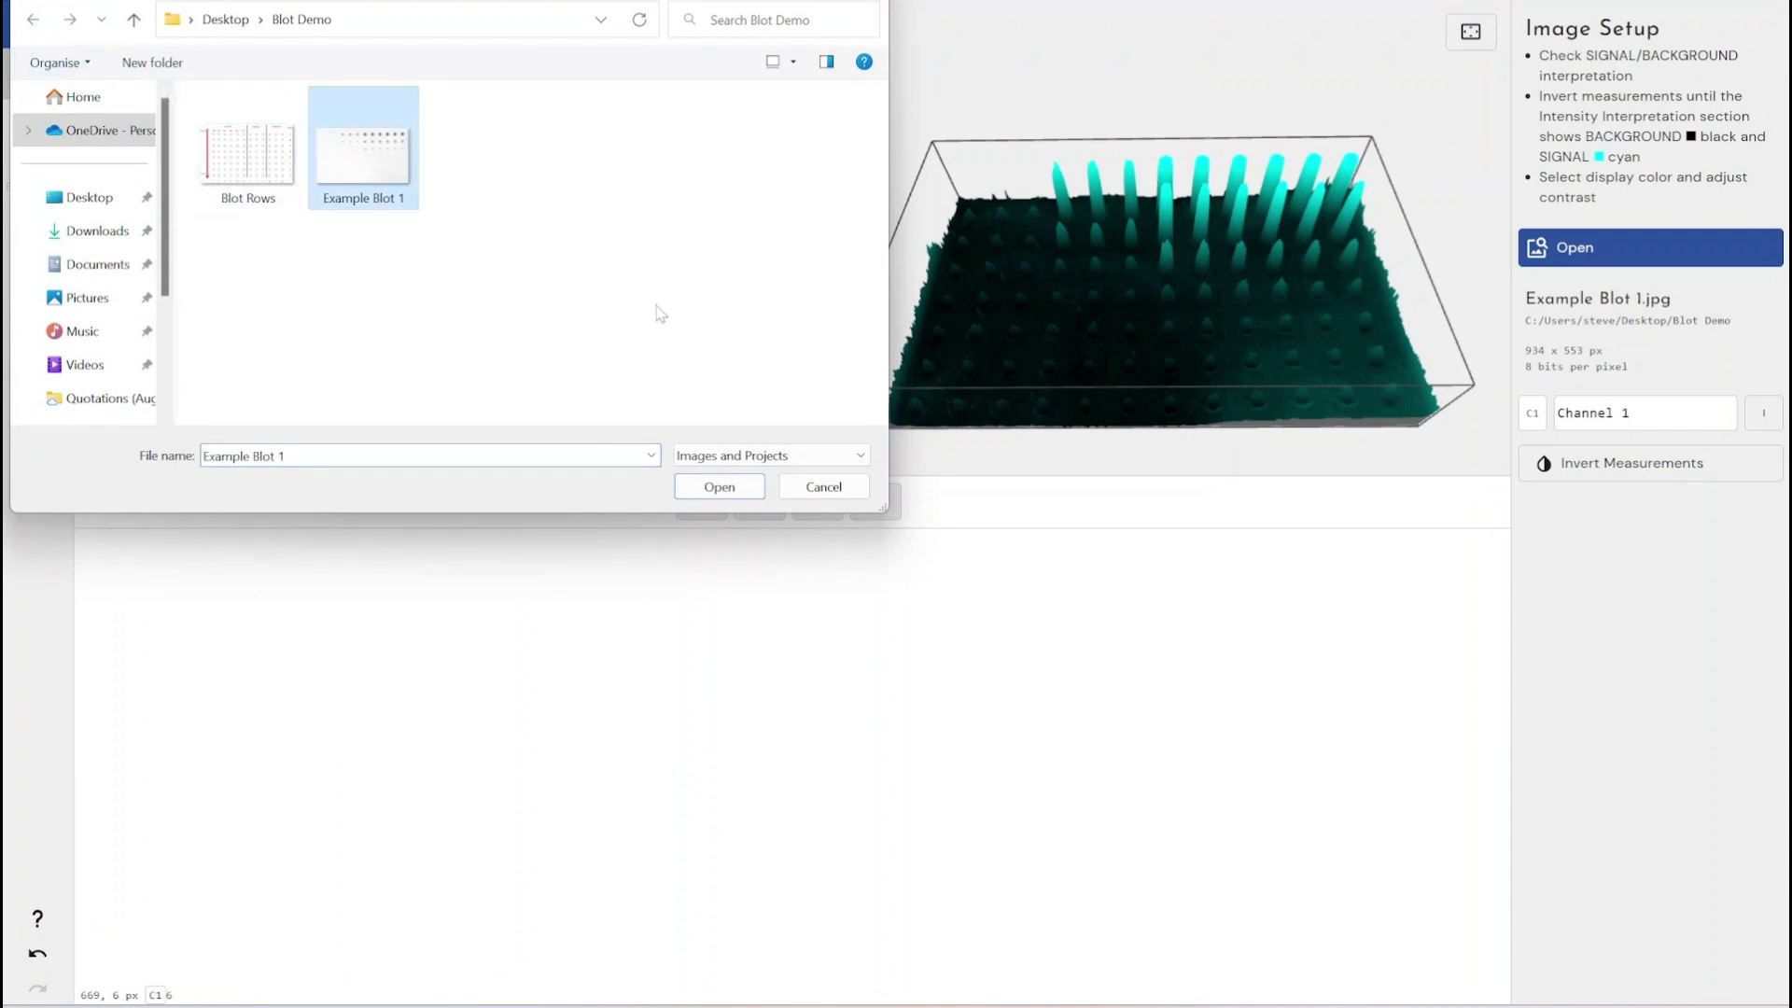
click(746, 487)
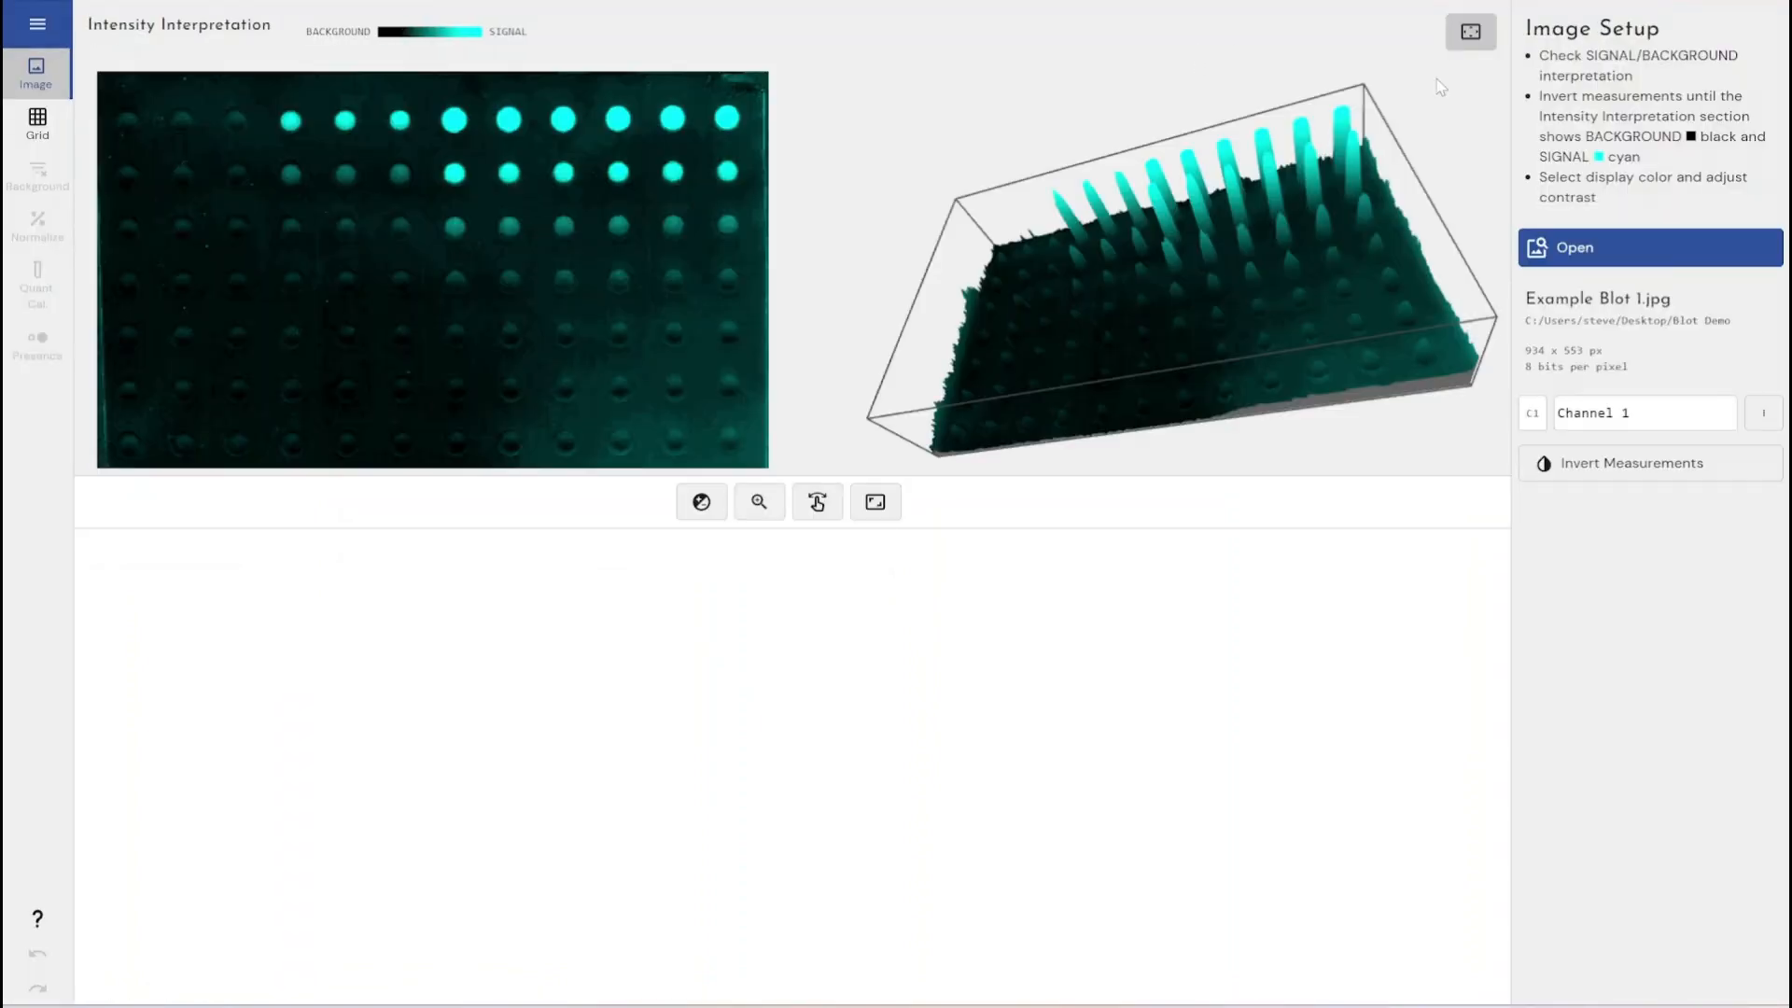
- Rotate the 3D intensity surface and view it enlarged in full-window mode
drag(1212, 218, 1253, 224)
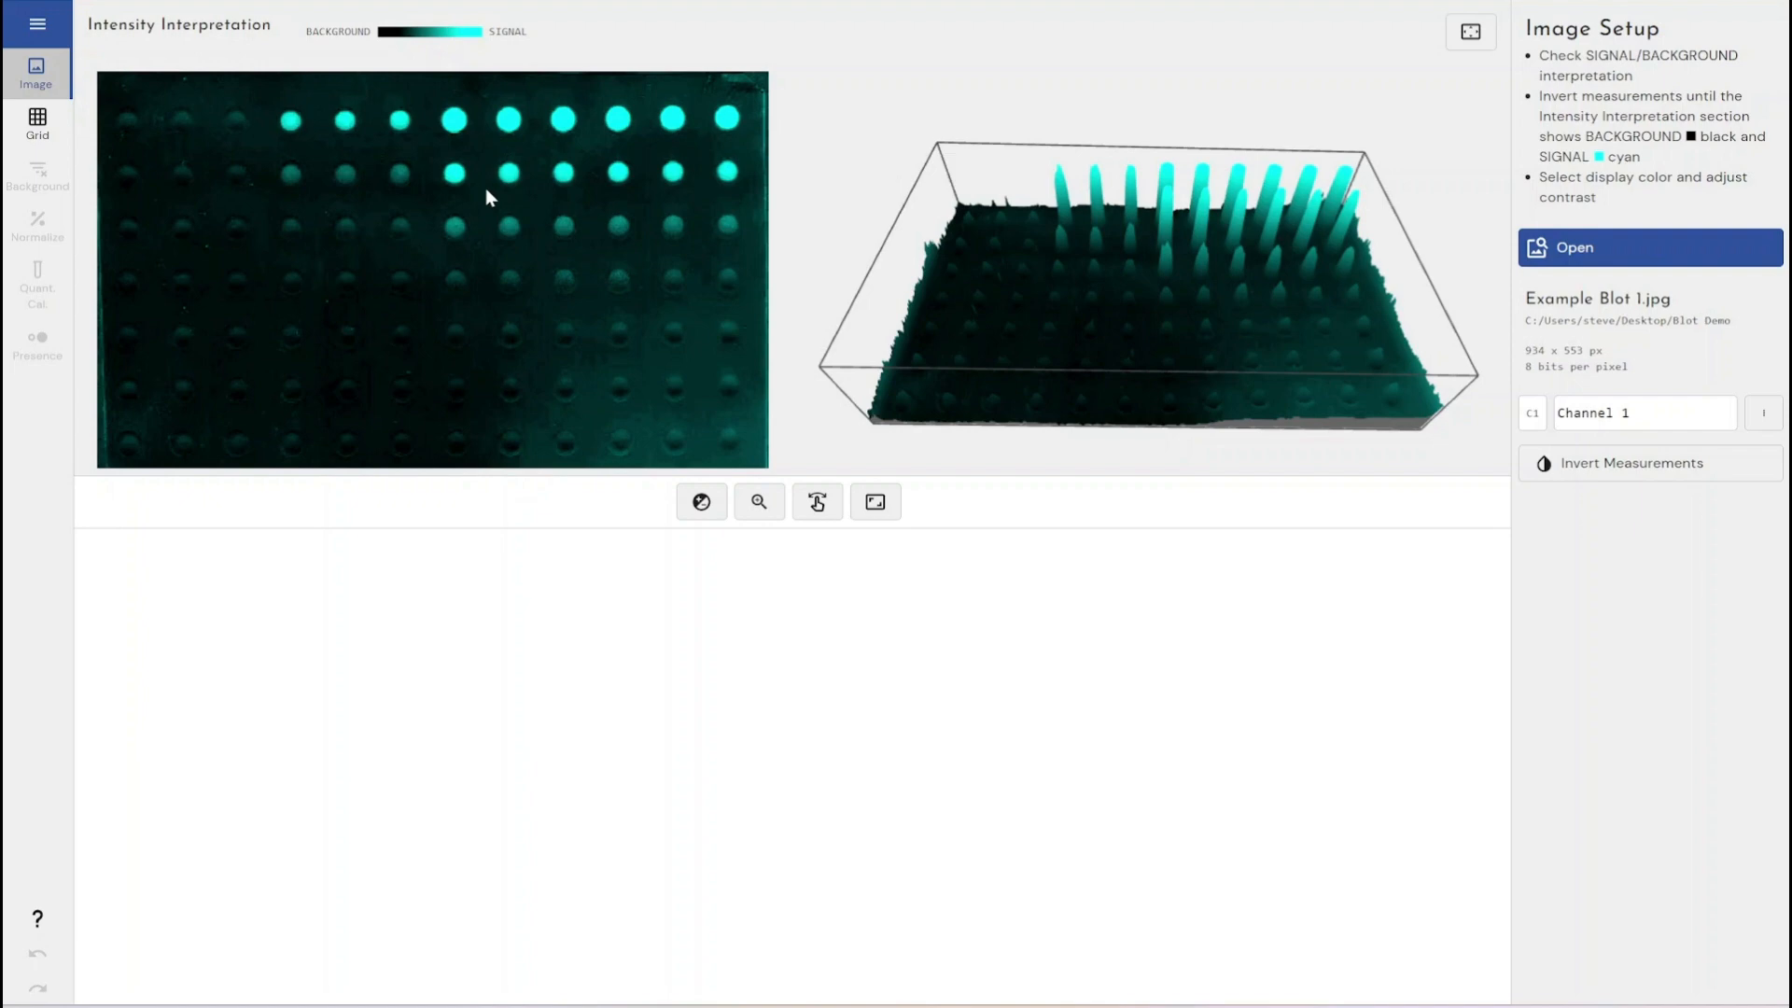
drag(1055, 324, 1301, 306)
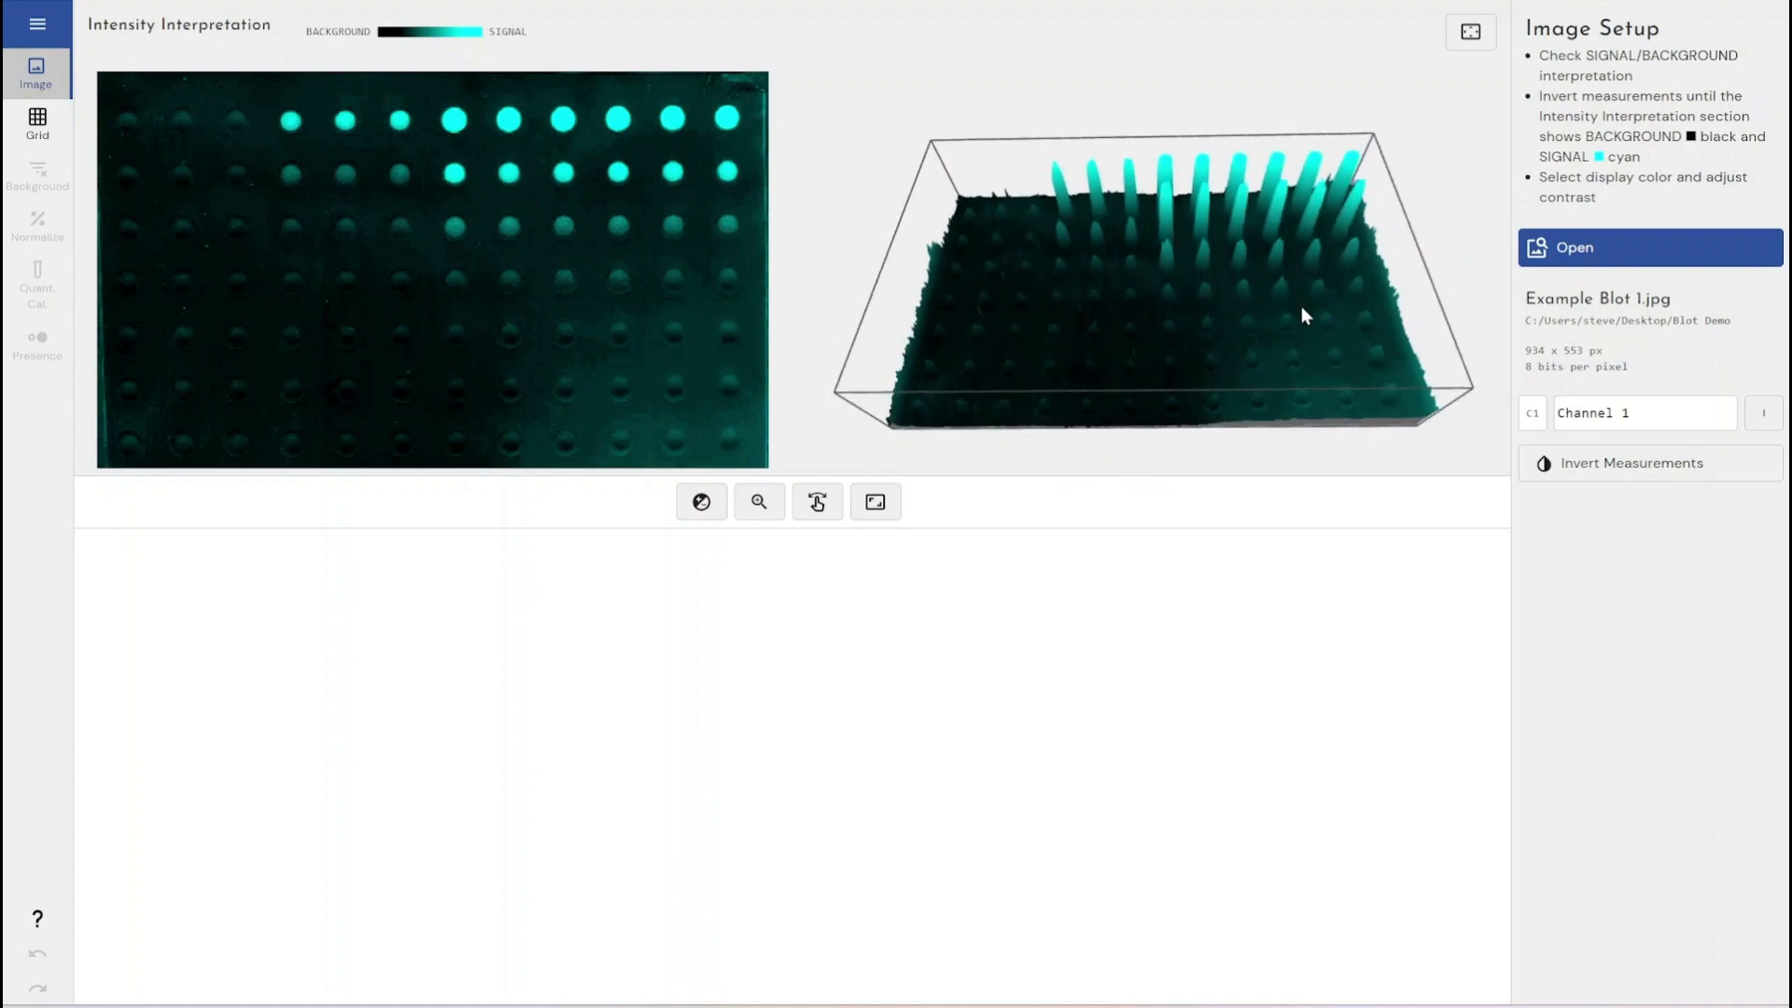
click(1470, 32)
drag(1371, 316, 1374, 280)
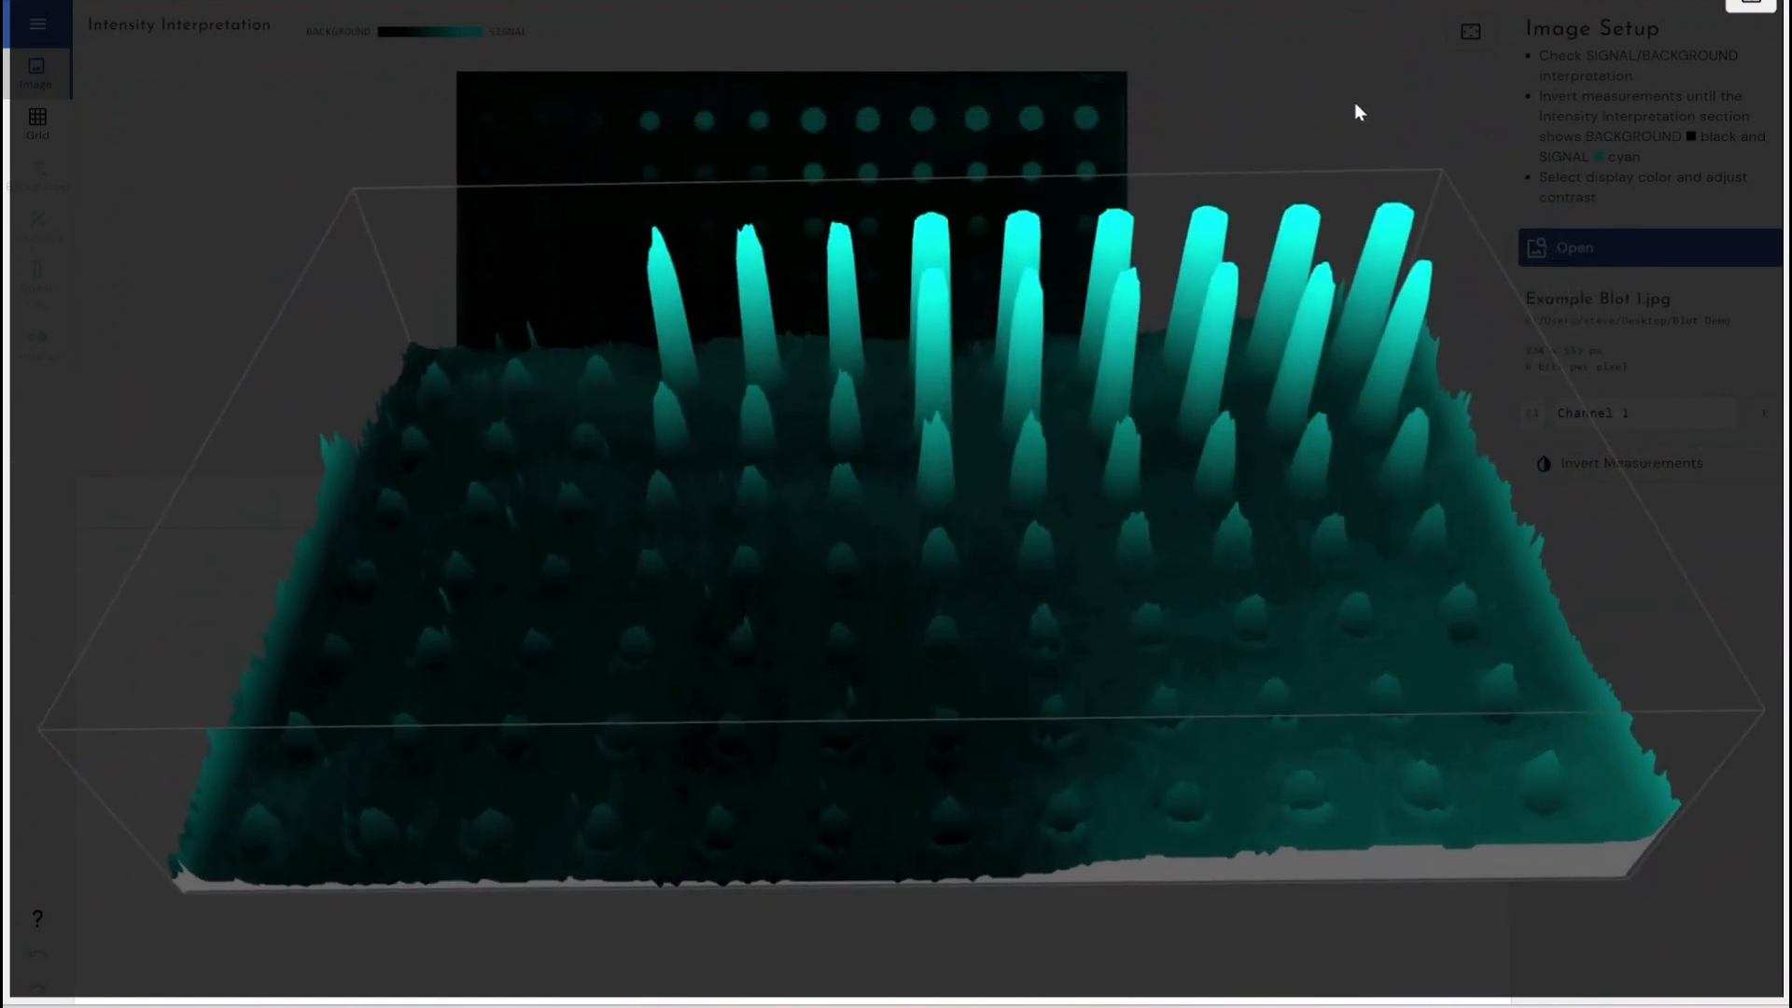
click(1750, 4)
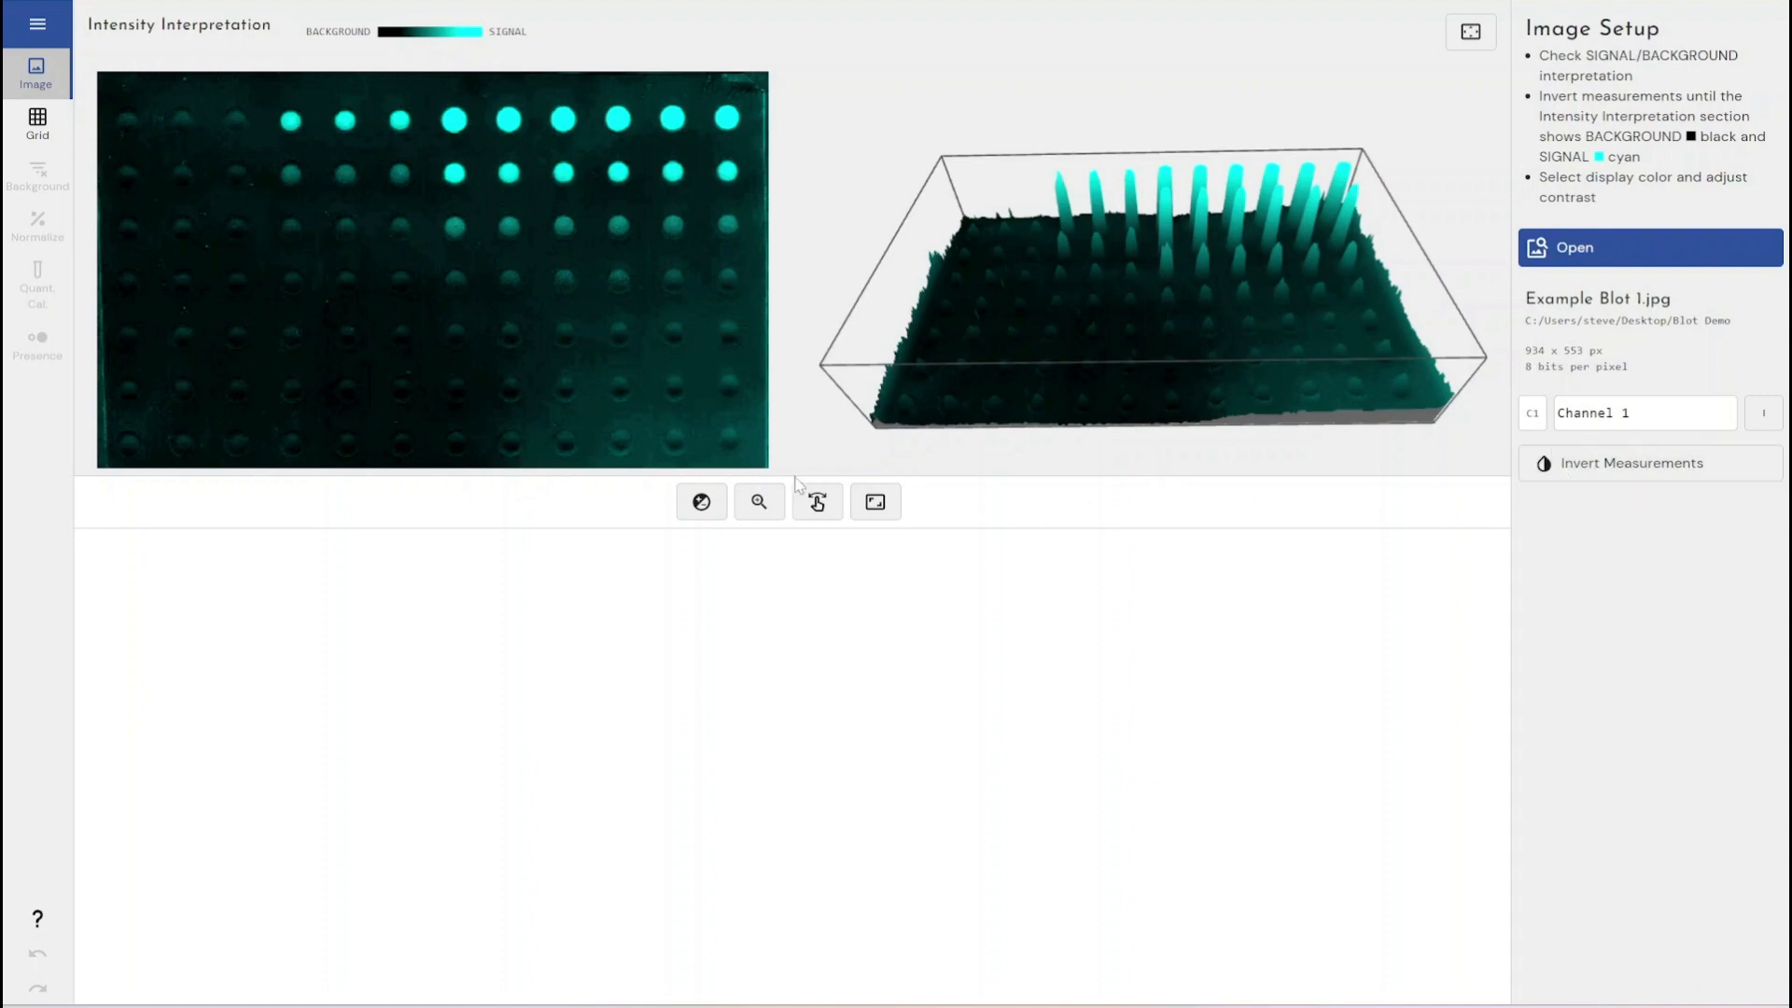
- Open the Channel 1 display settings, apply the Full display range and set the display gamma to 0.52
click(692, 513)
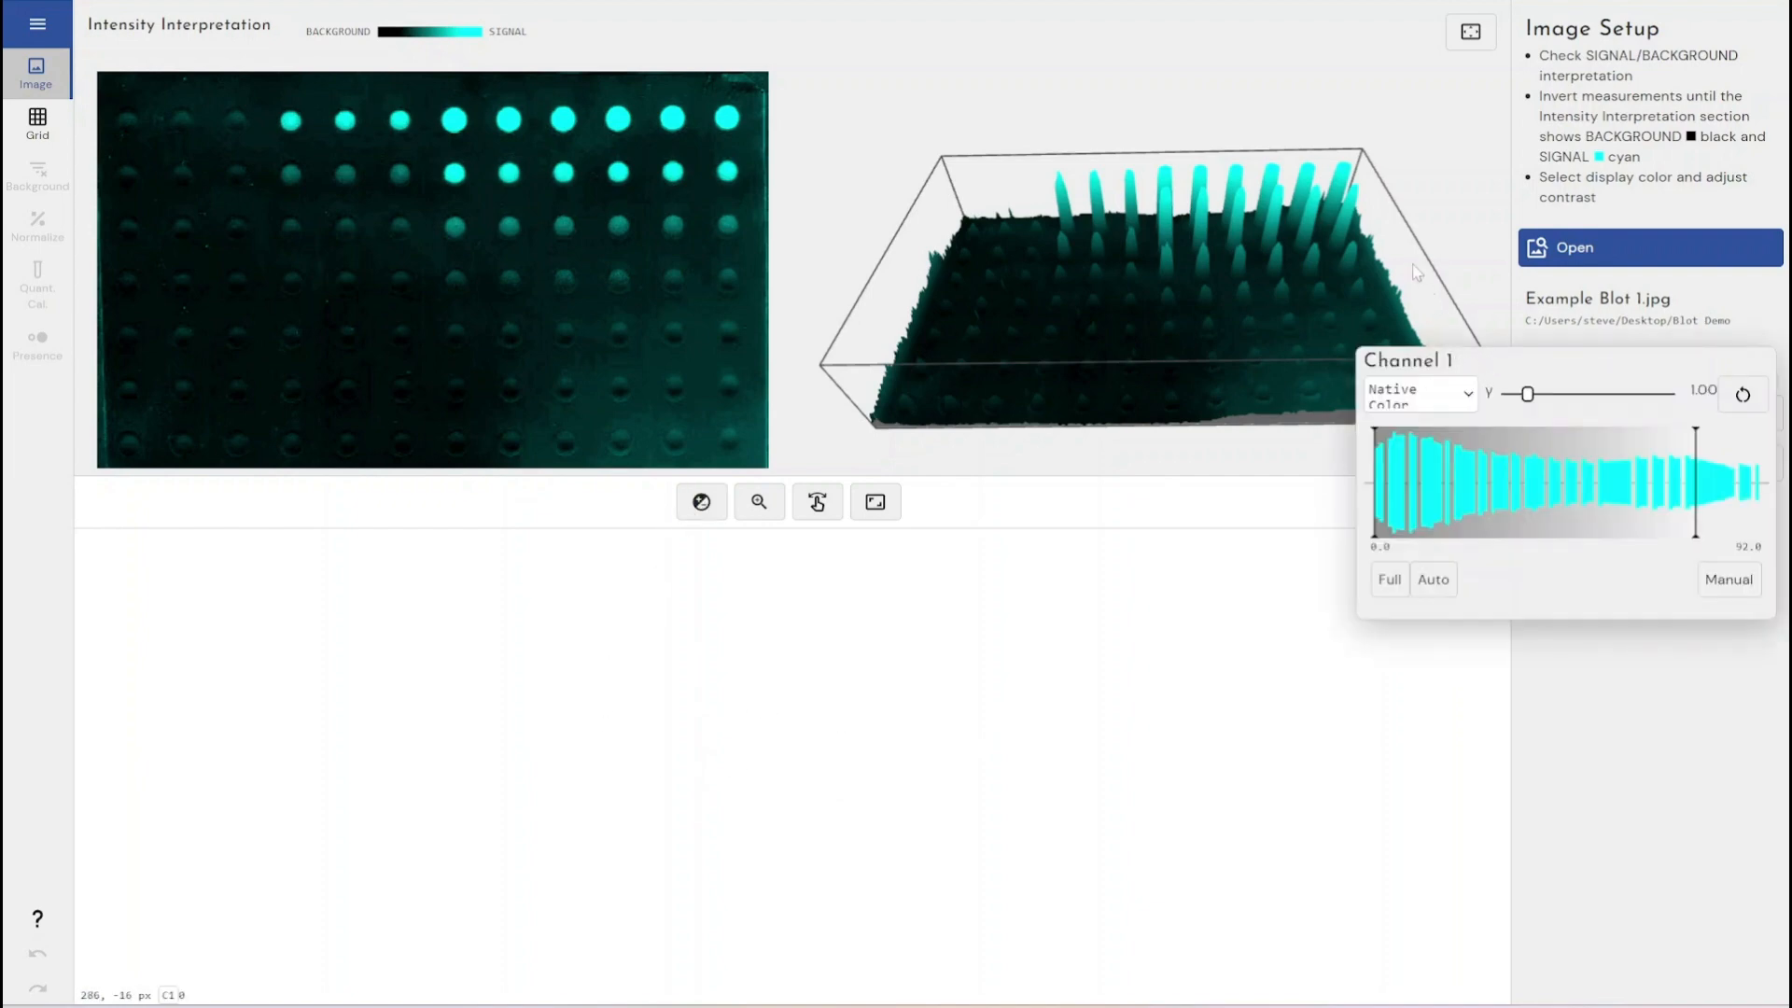
click(1413, 267)
click(702, 518)
click(1390, 580)
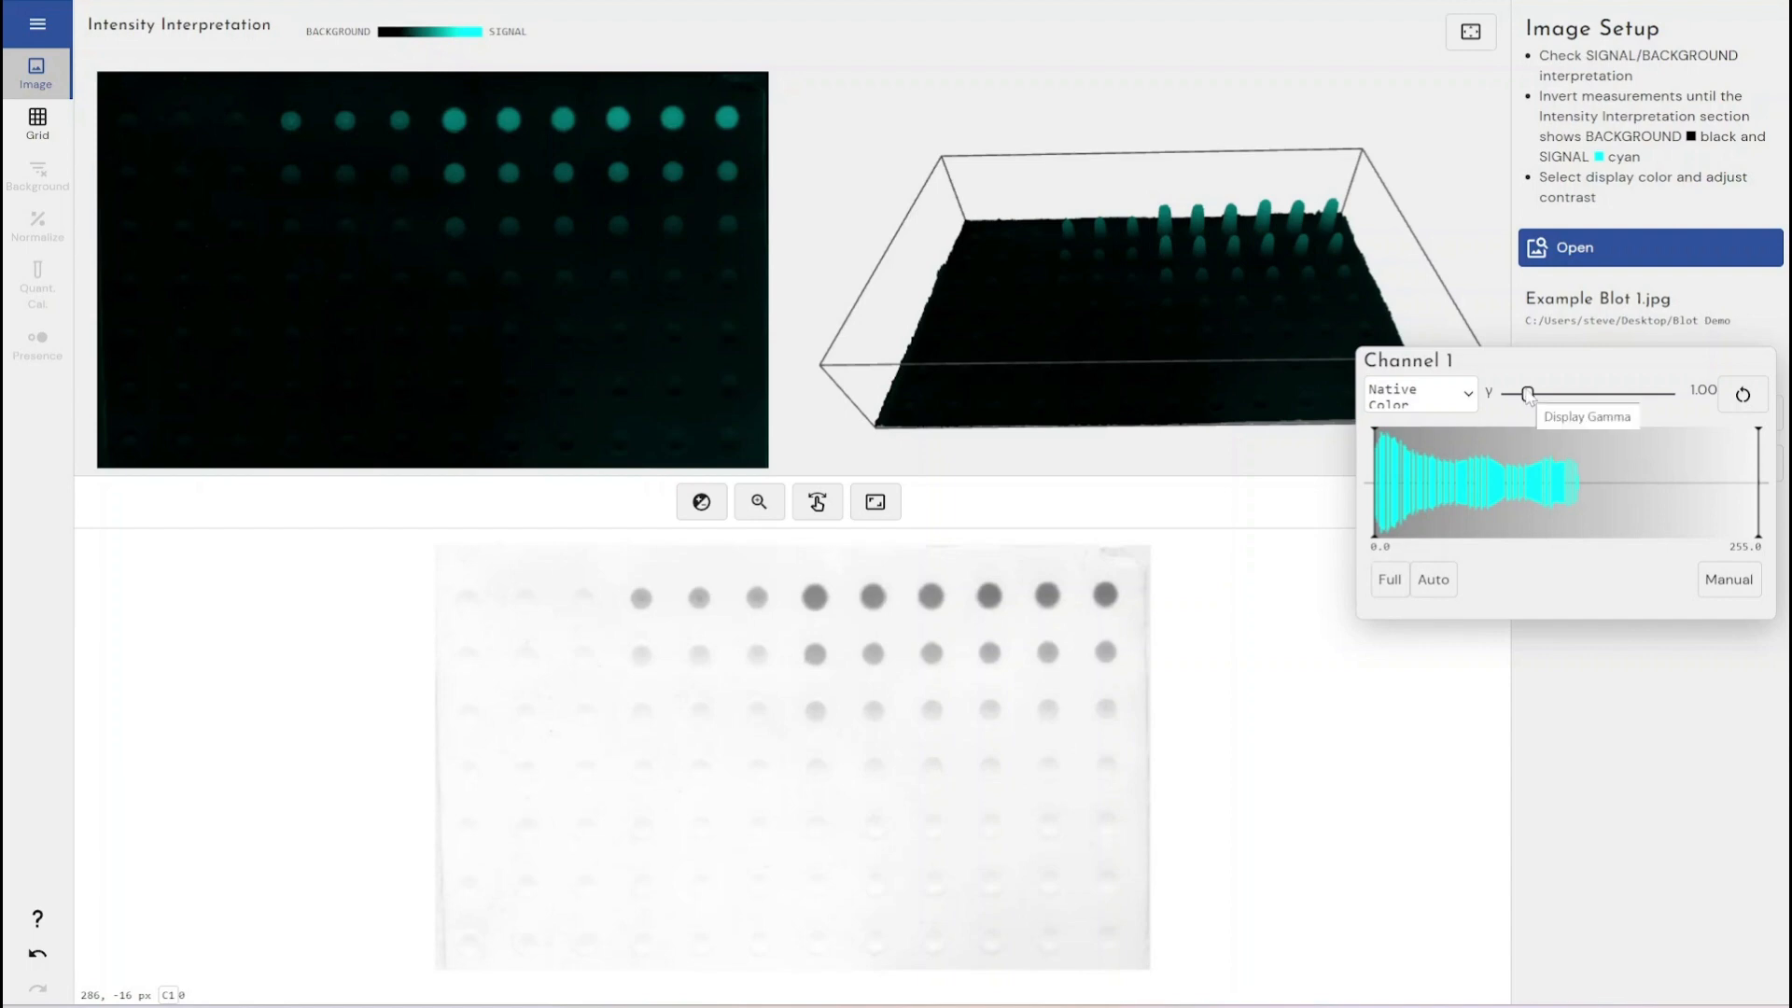
mouse_move(1529, 394)
mouse_down()
mouse_move(1601, 398)
mouse_move(1518, 407)
mouse_up()
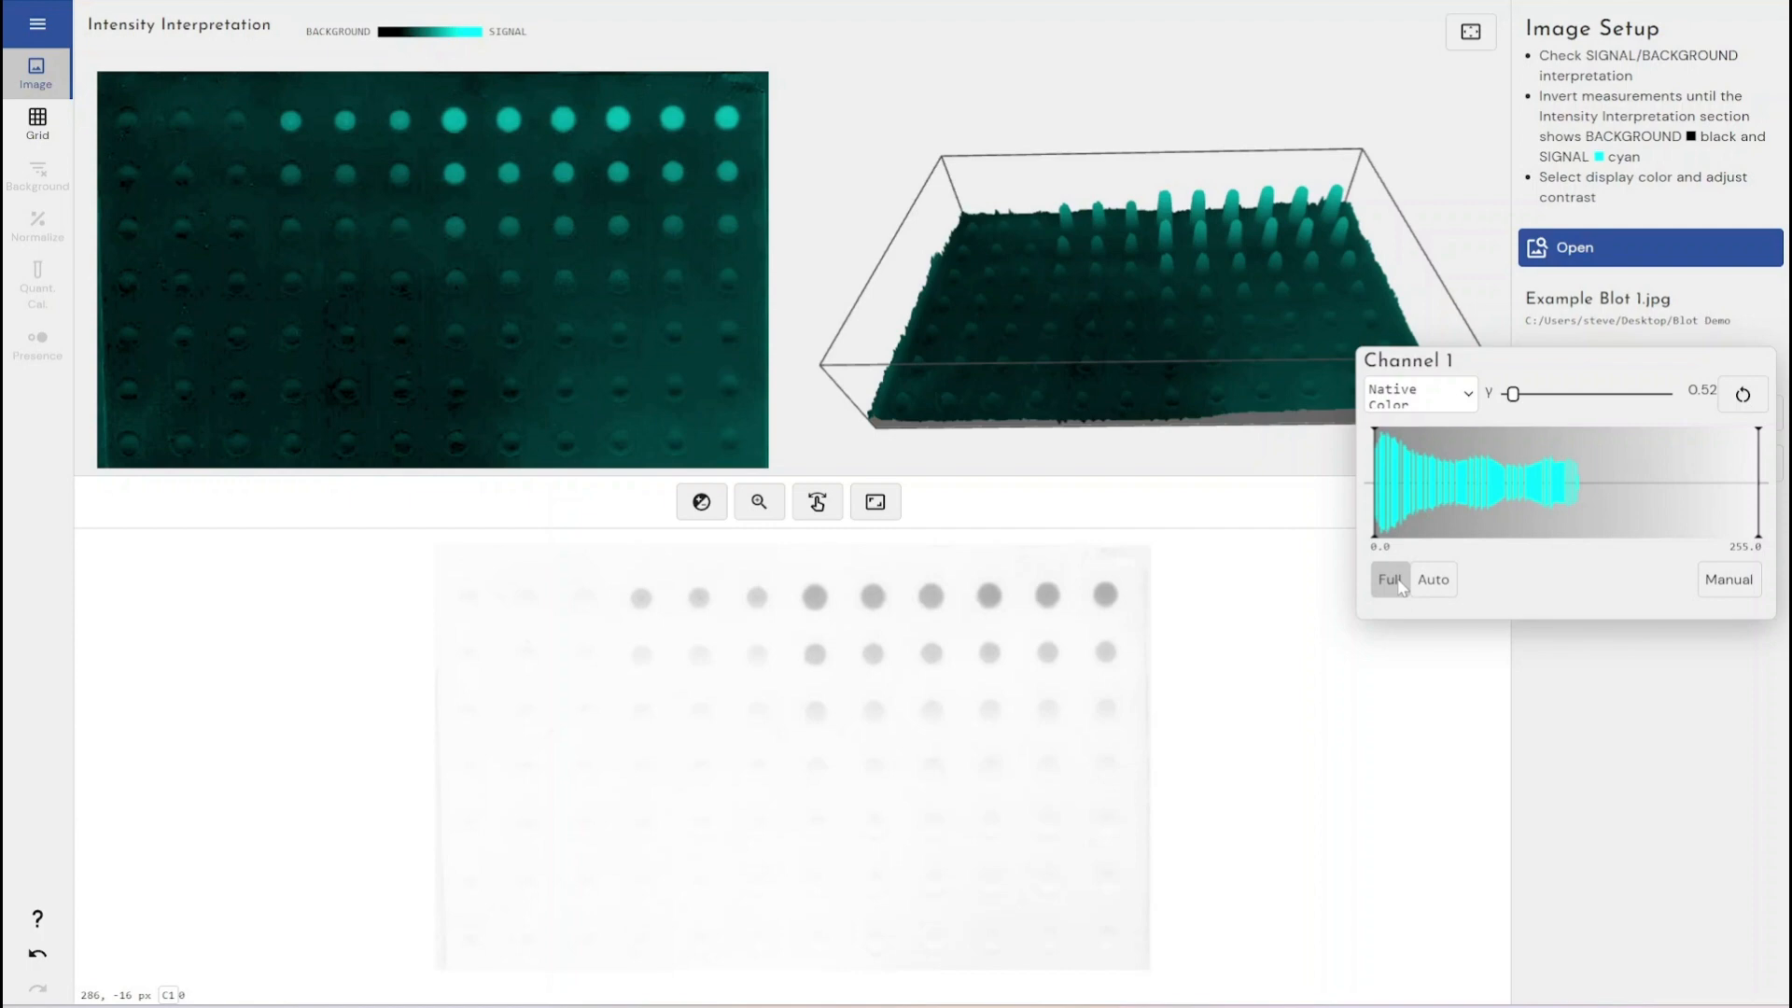
- Try the Auto range and a narrower display maximum before restoring the Full range and closing the settings
click(1433, 580)
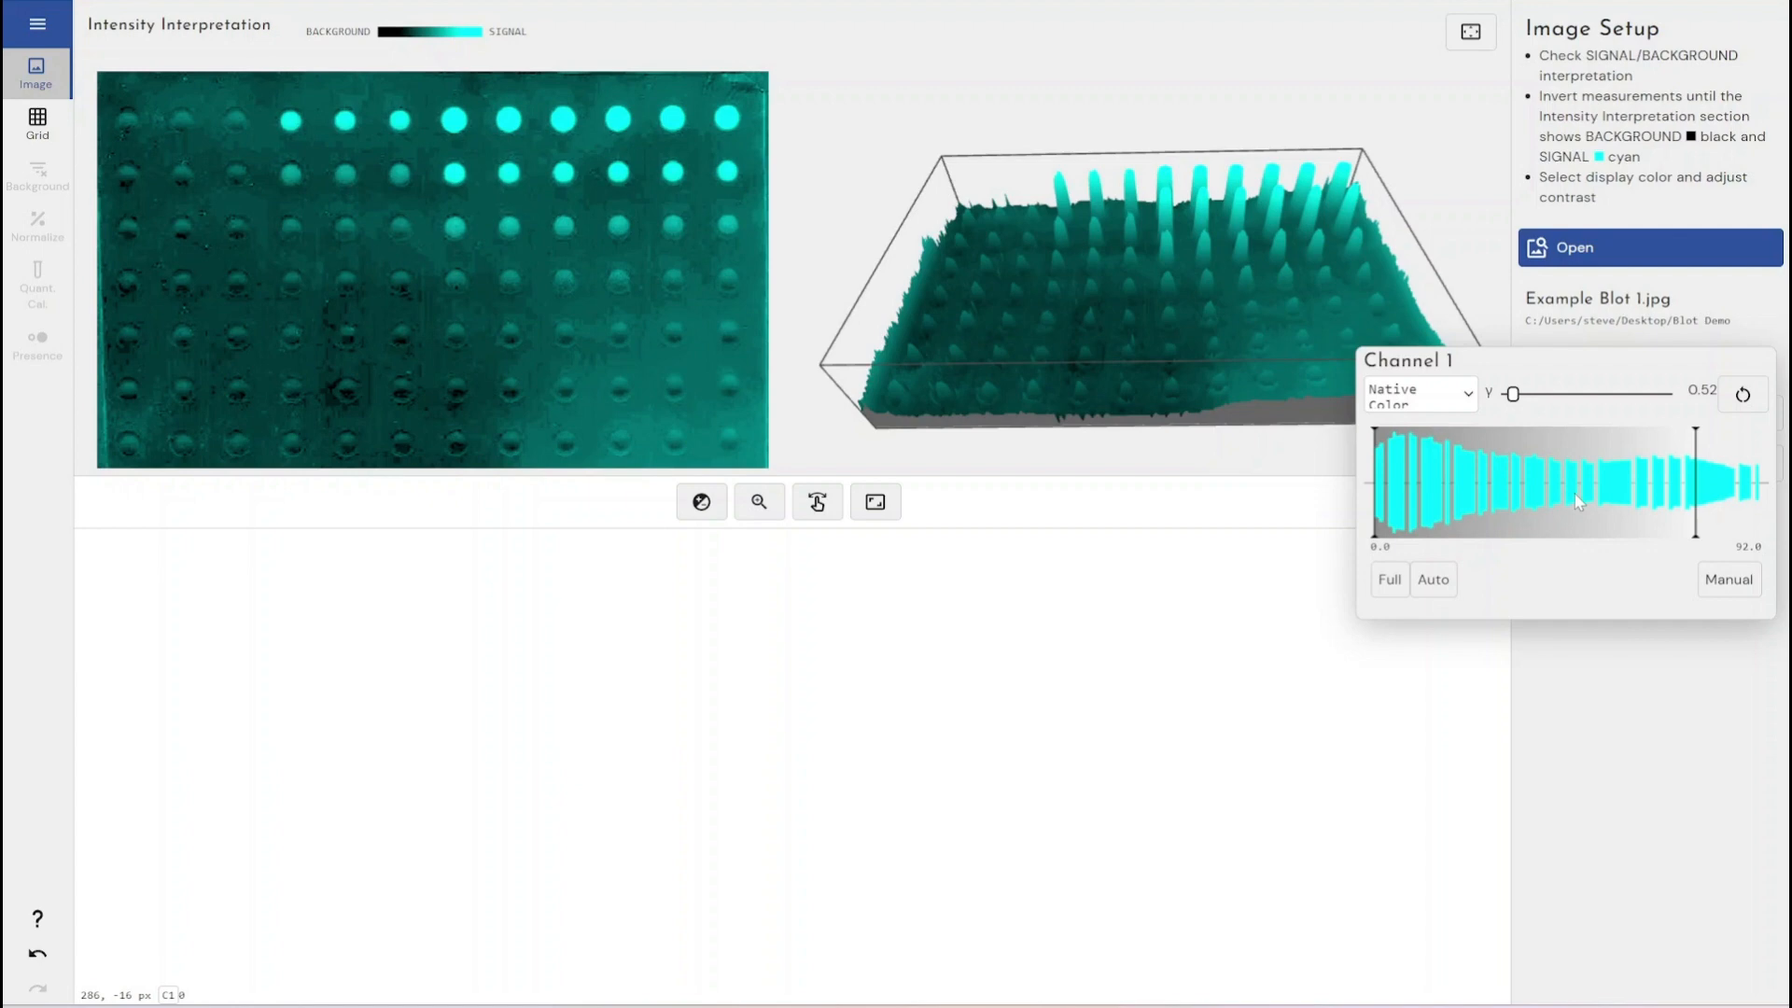
click(1393, 582)
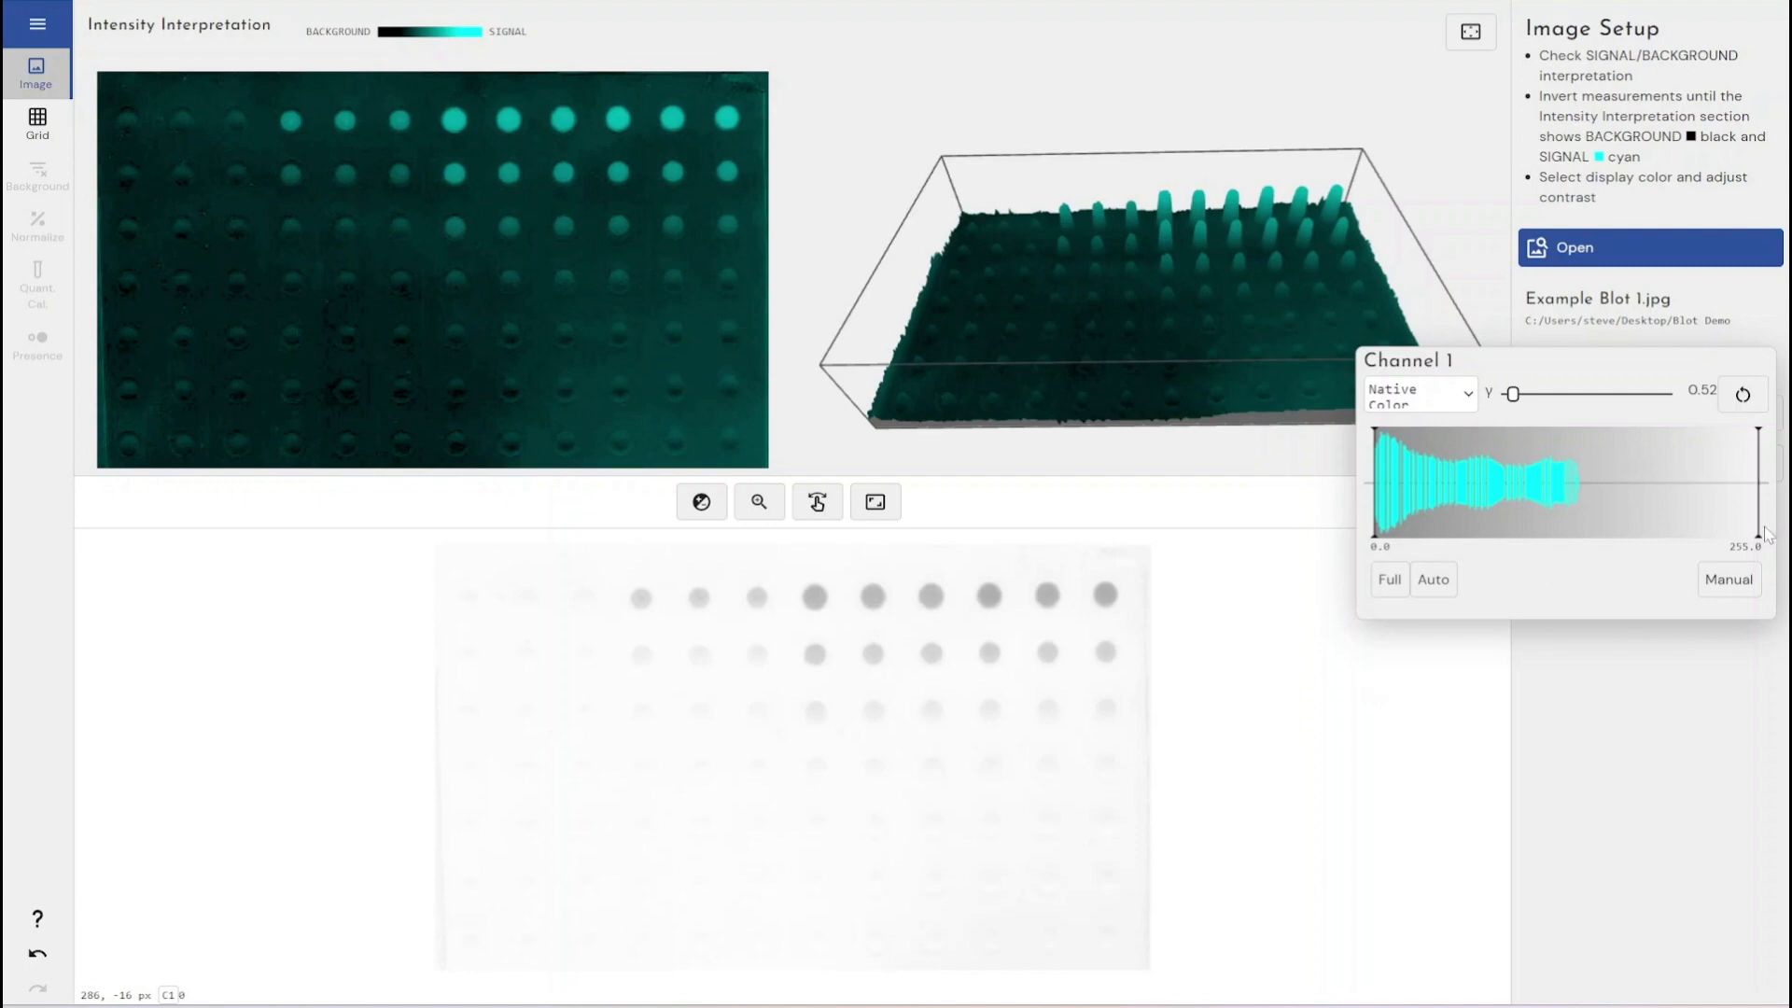
drag(1758, 532, 1549, 481)
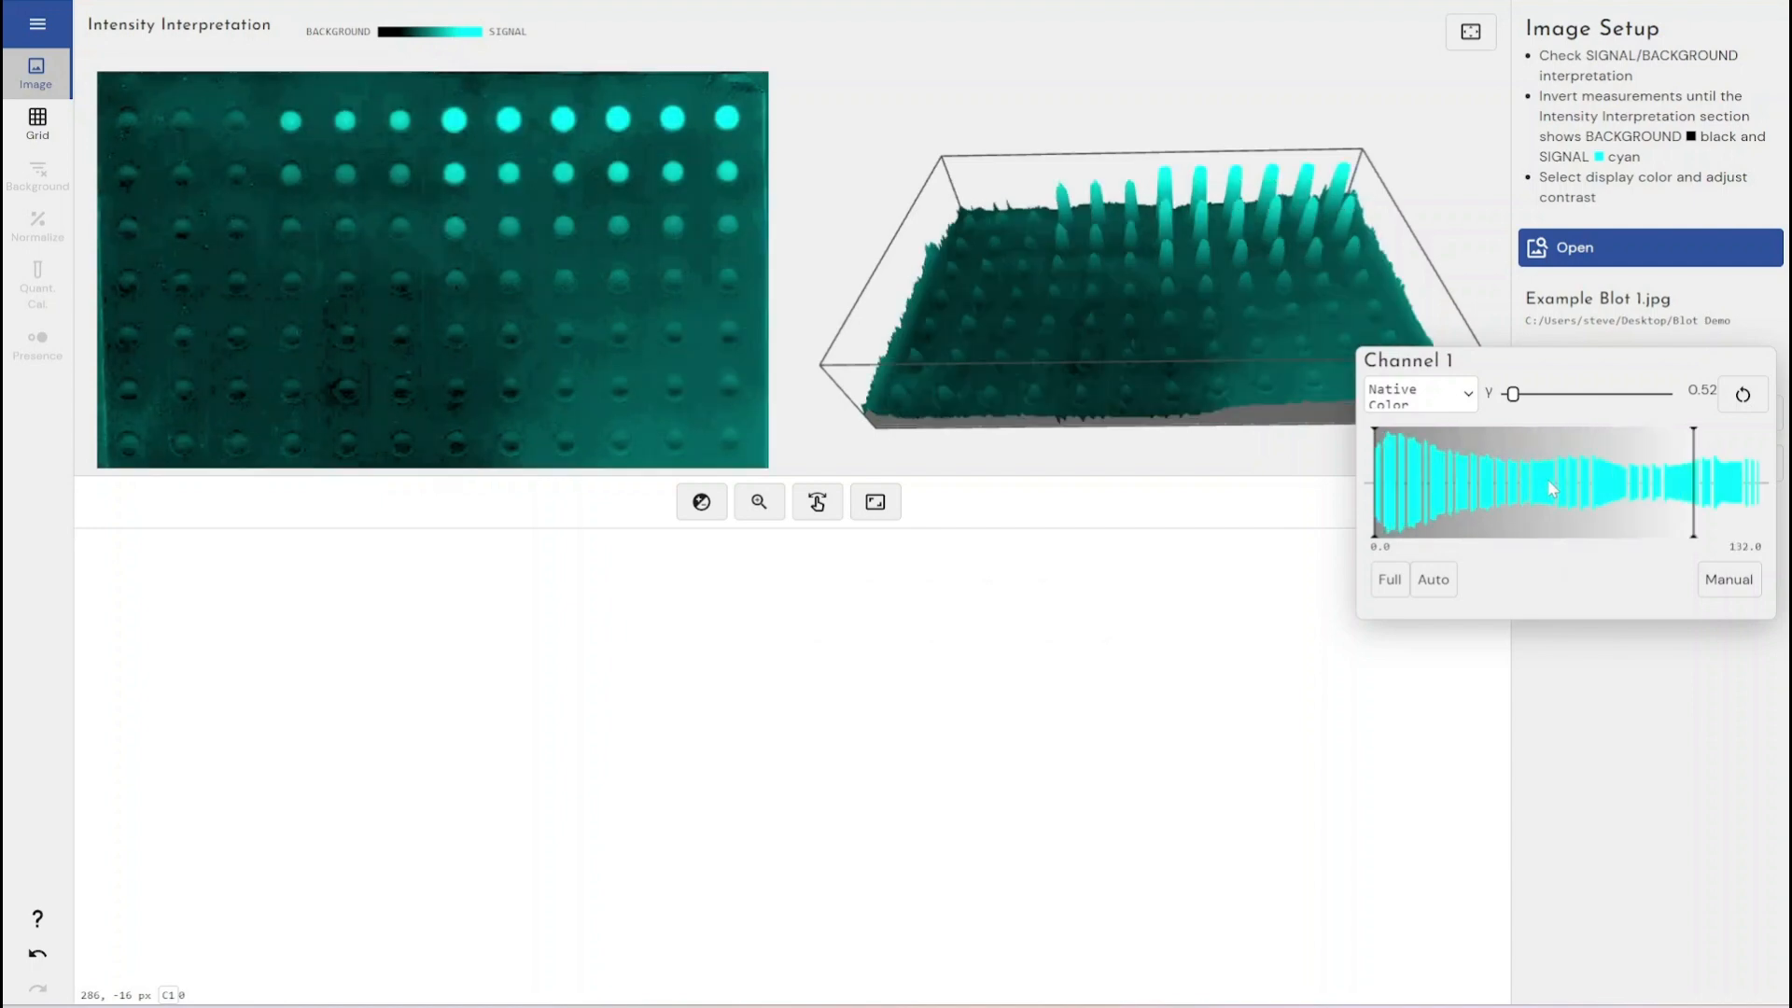
click(1390, 580)
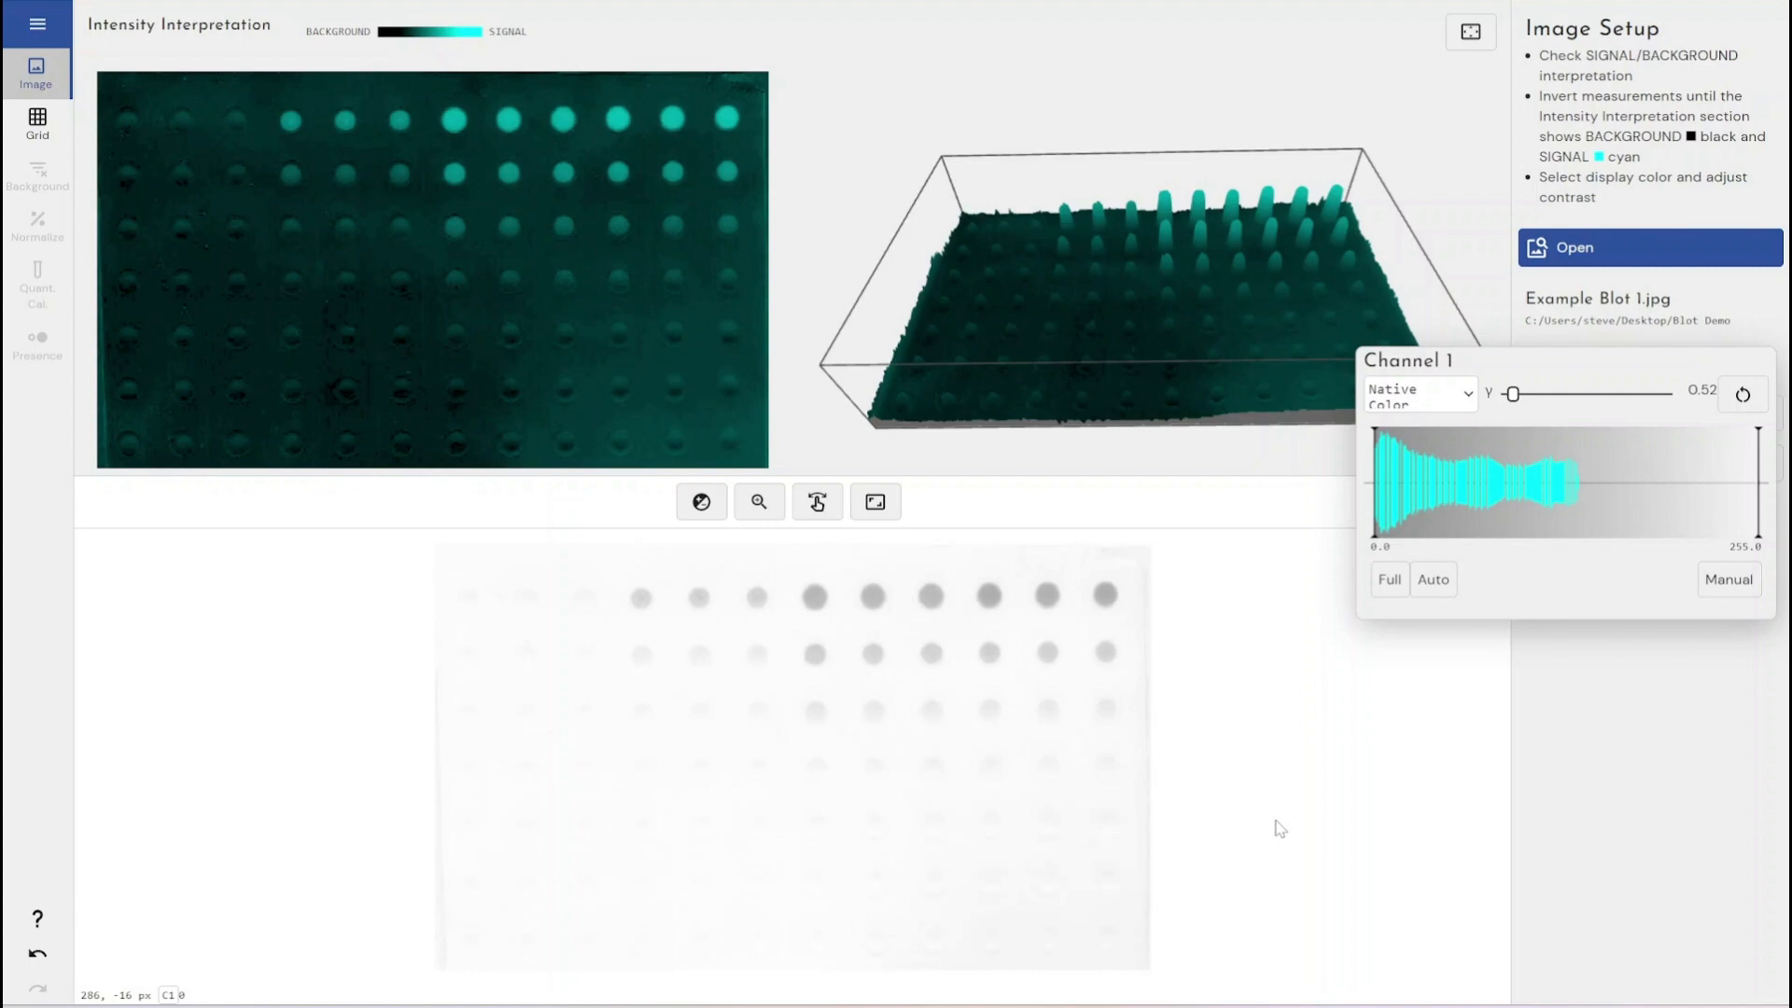
click(1255, 760)
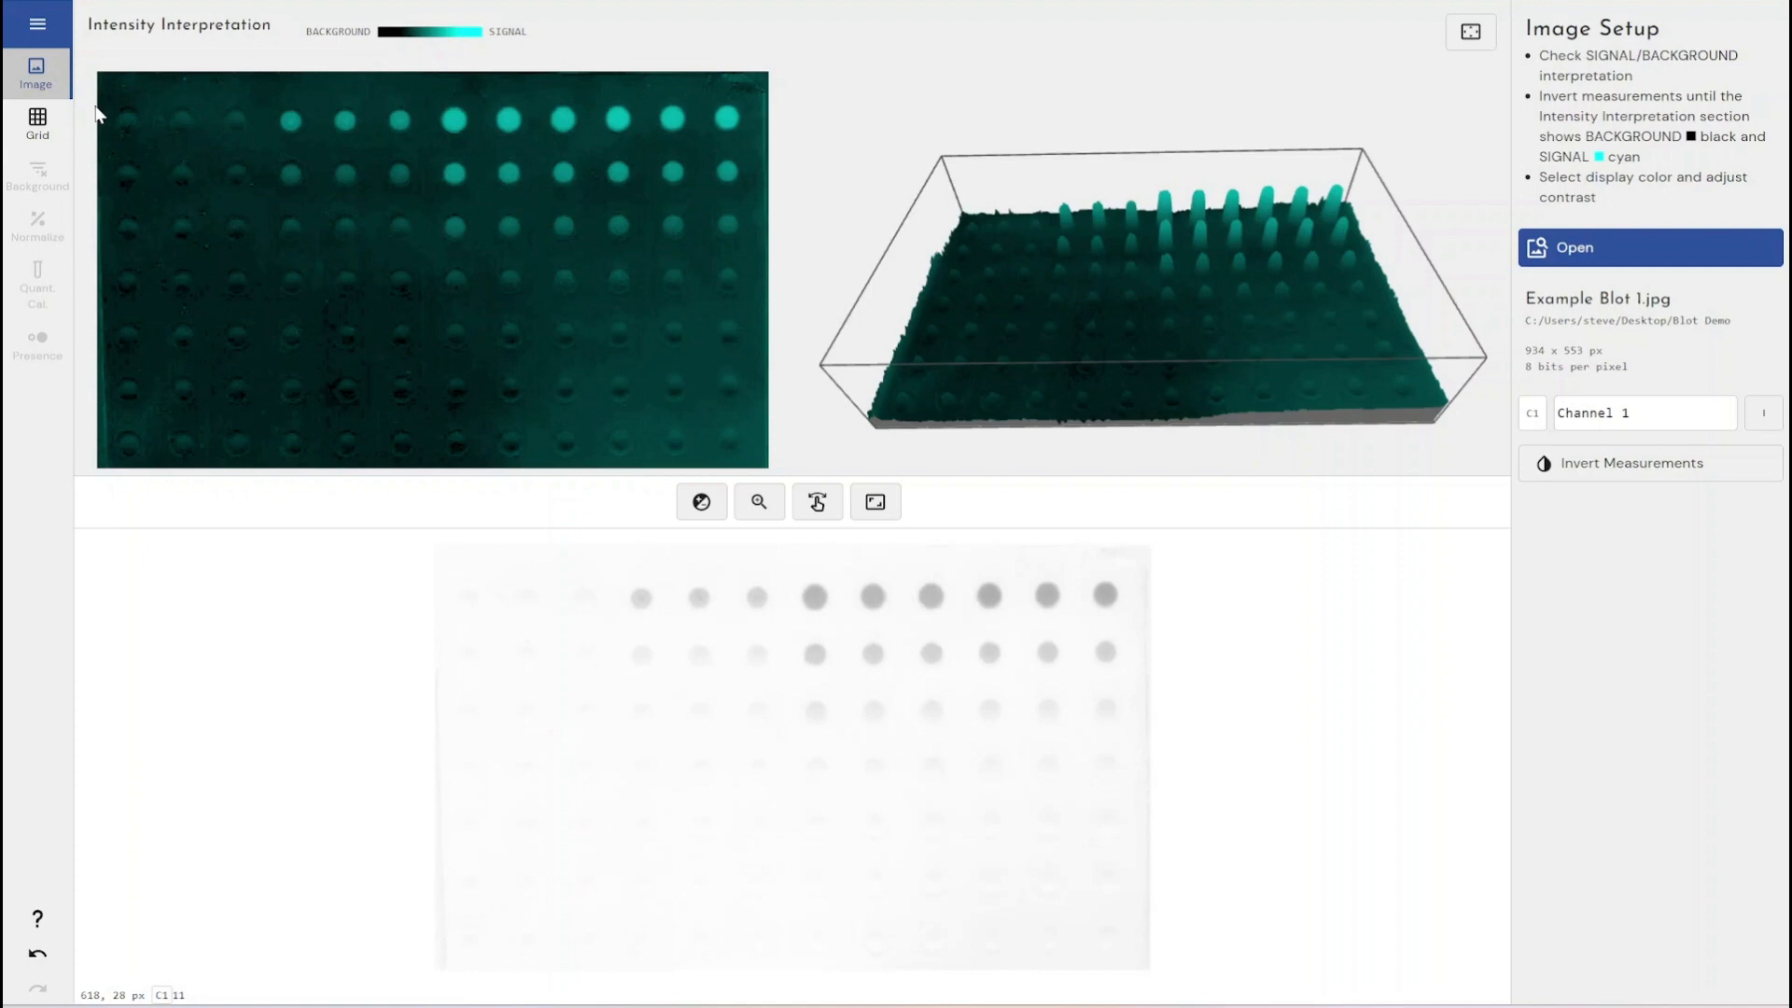
- Switch to the Grid stage and drag out a 12 × 8 (96-well) grid over the blot's spots
click(48, 126)
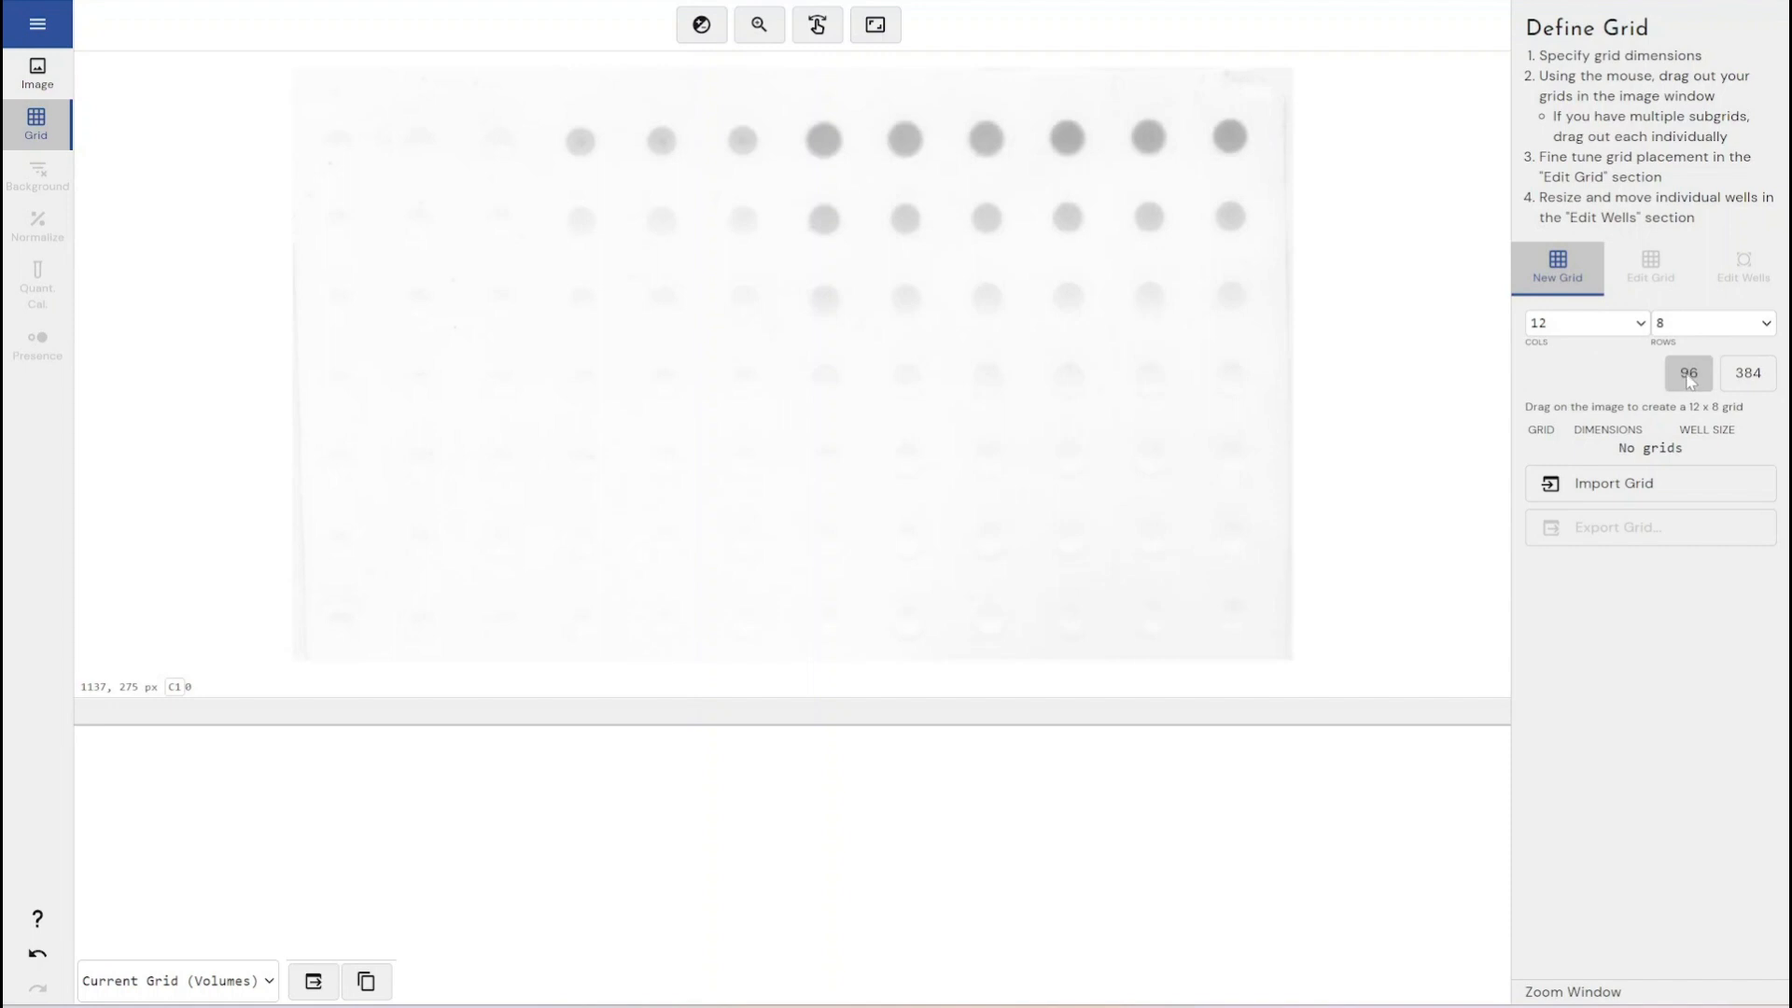
click(1742, 383)
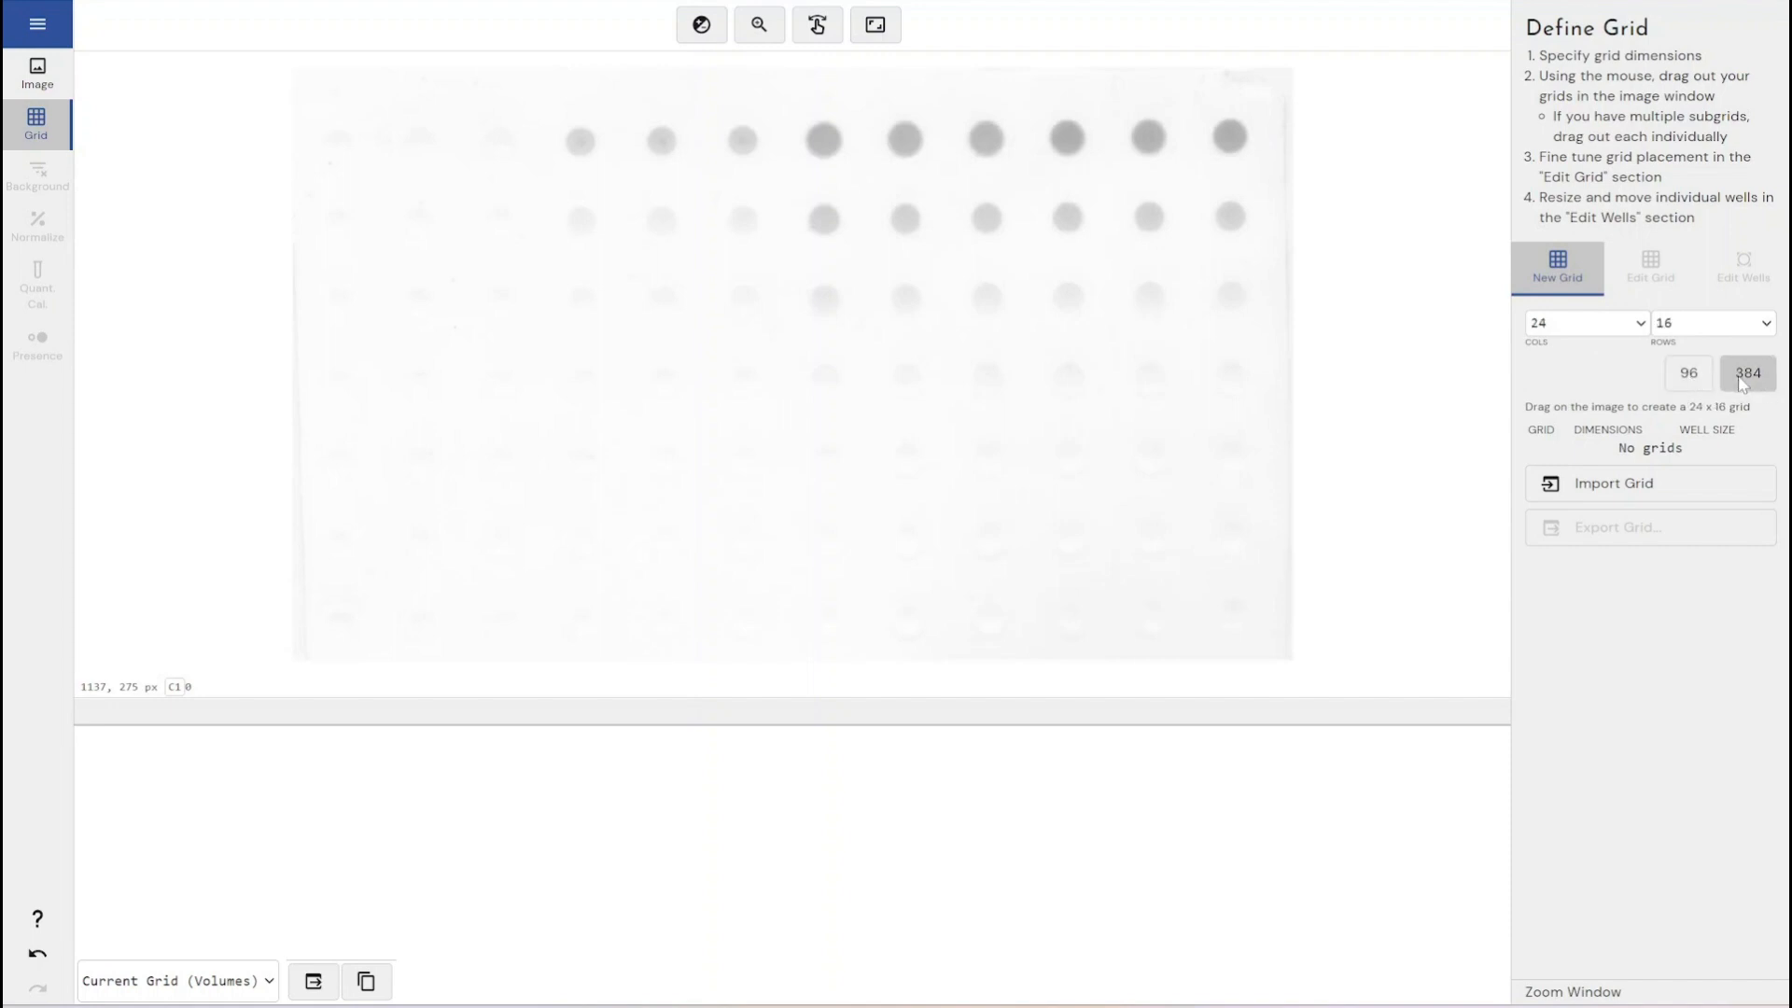
click(1688, 374)
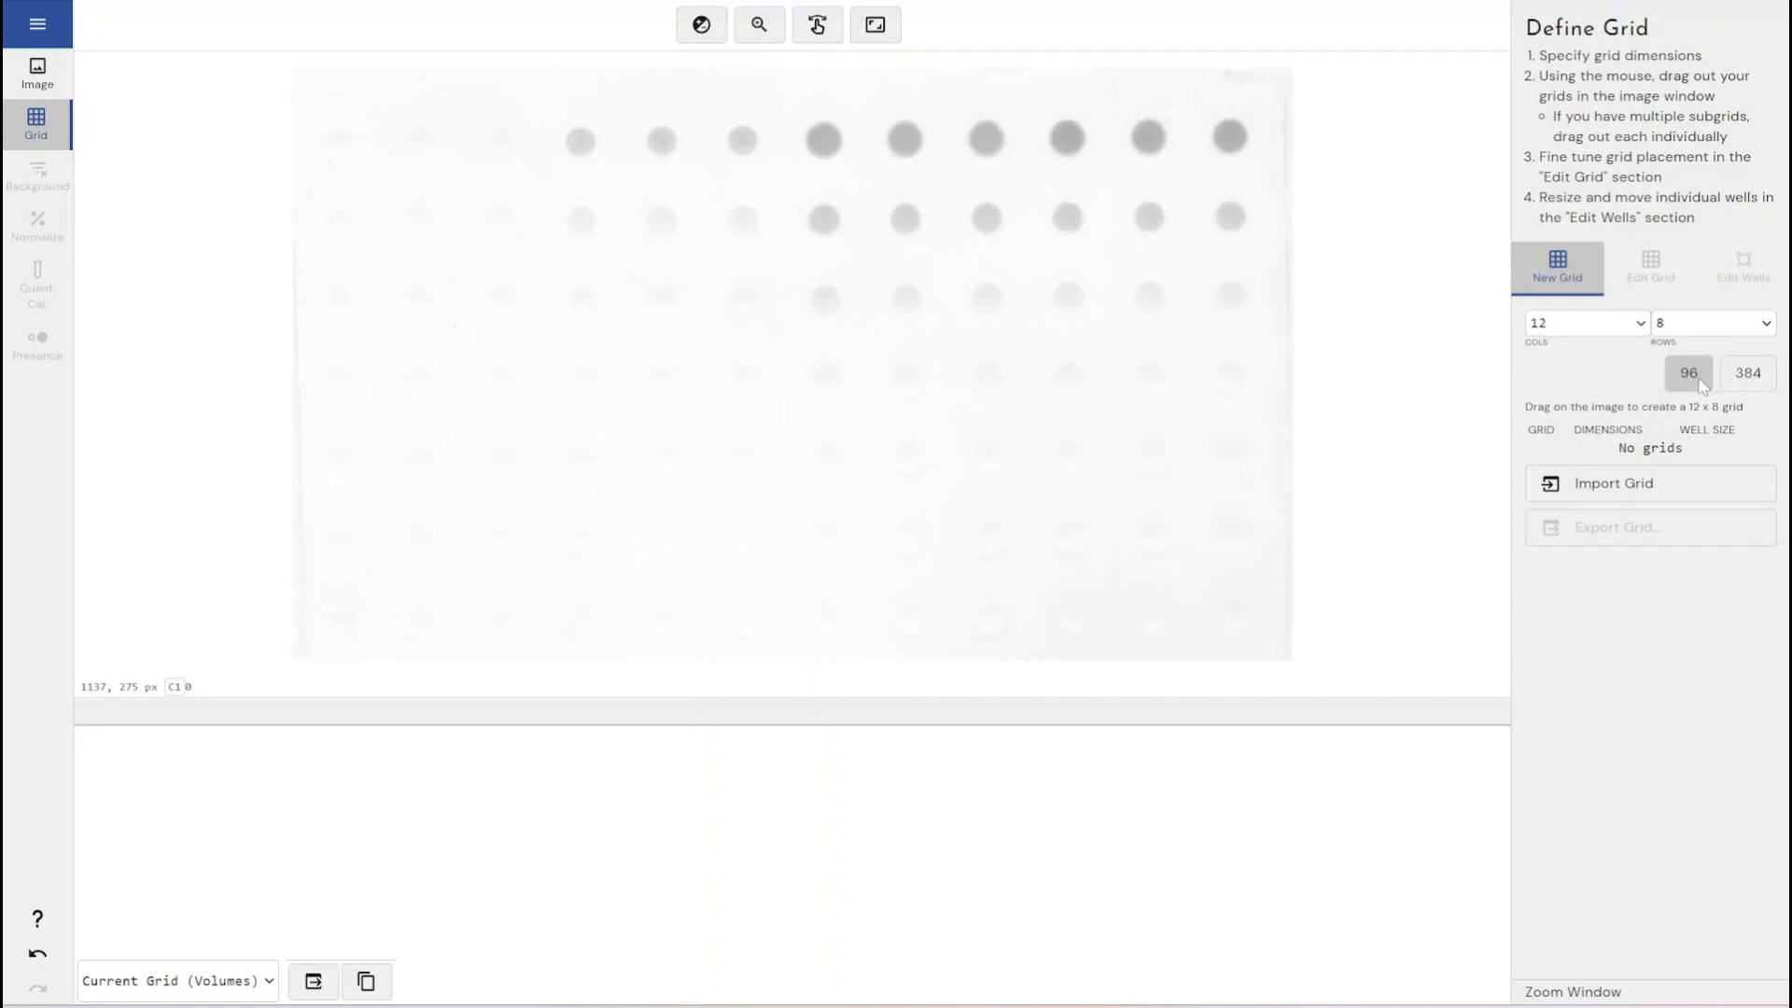
click(1640, 326)
click(1640, 327)
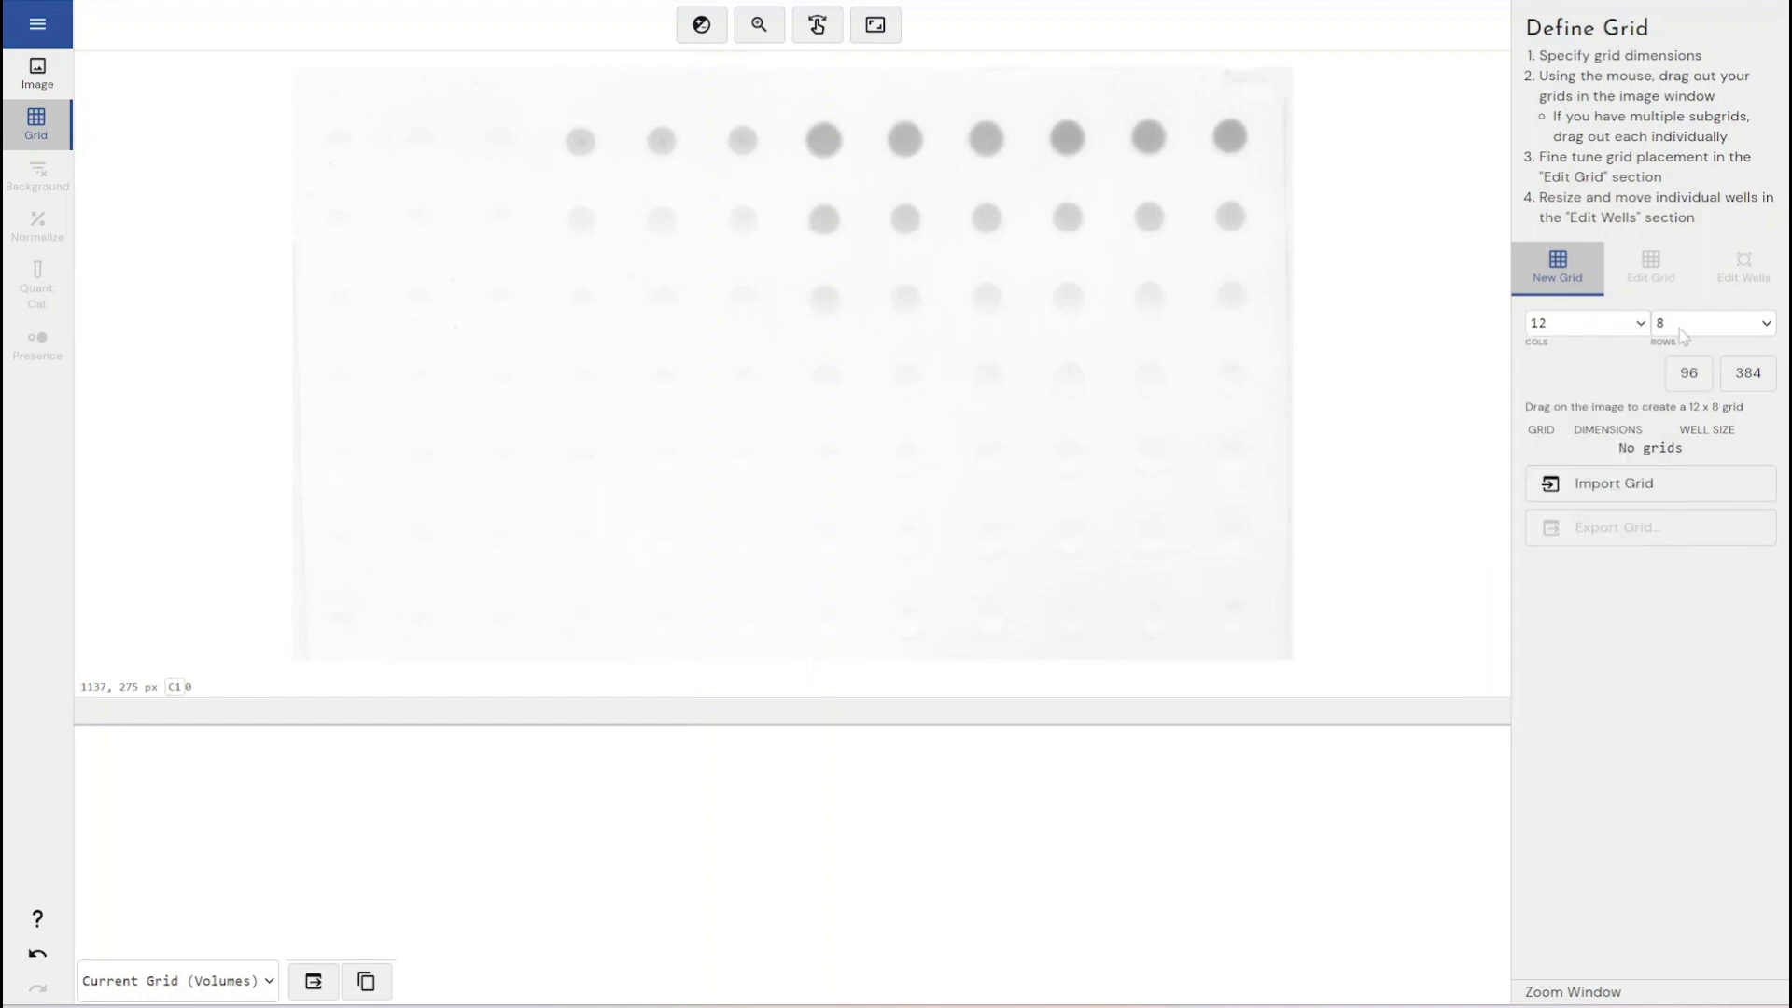
click(1684, 332)
click(1684, 332)
drag(321, 116, 1238, 624)
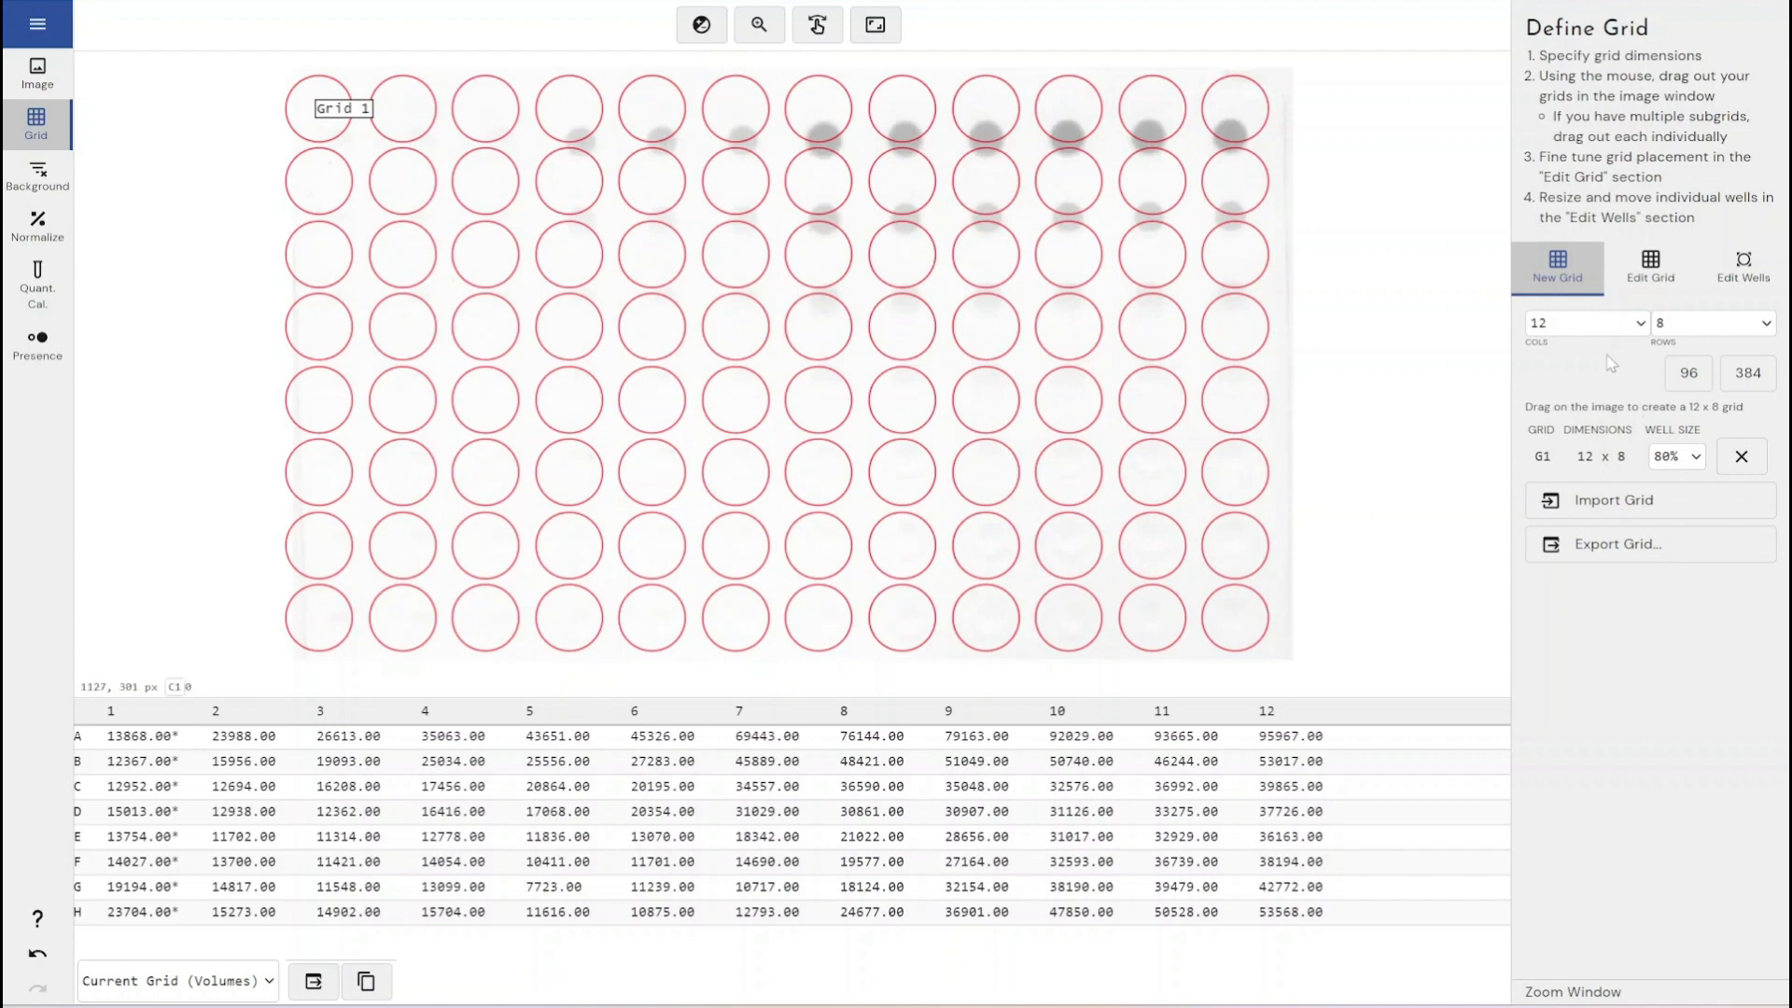
- Set the grid's well size to 60%
click(1677, 456)
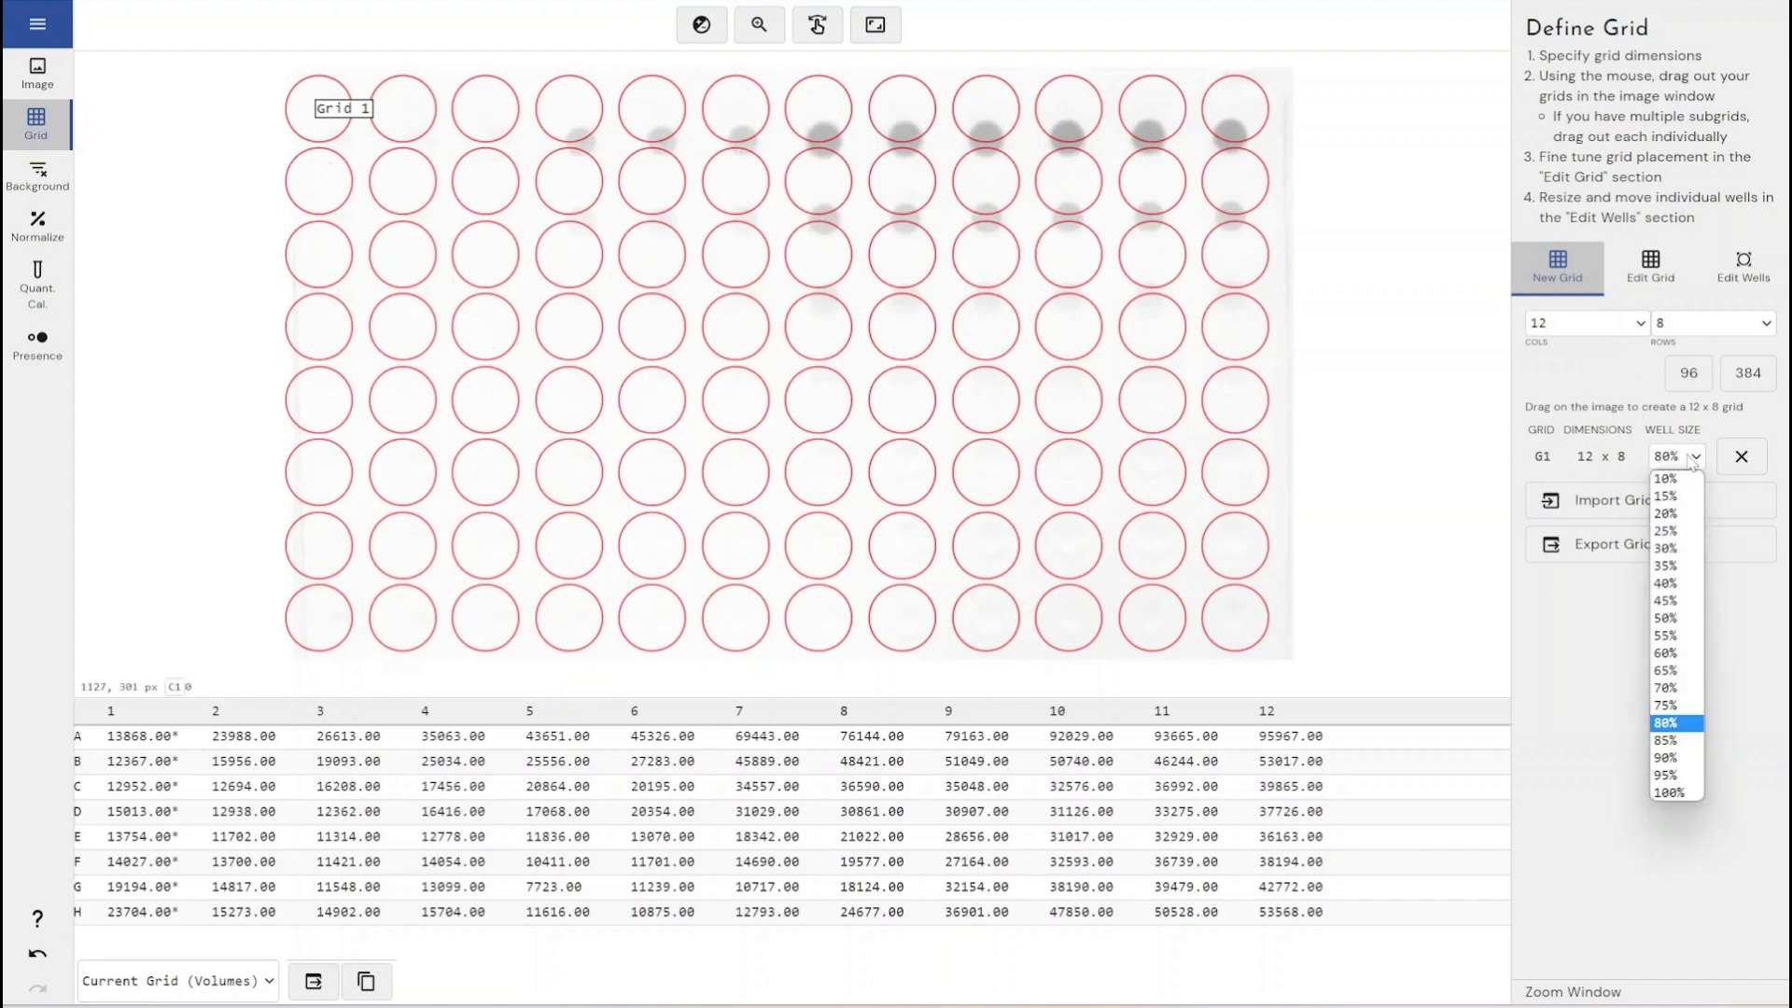
click(1689, 670)
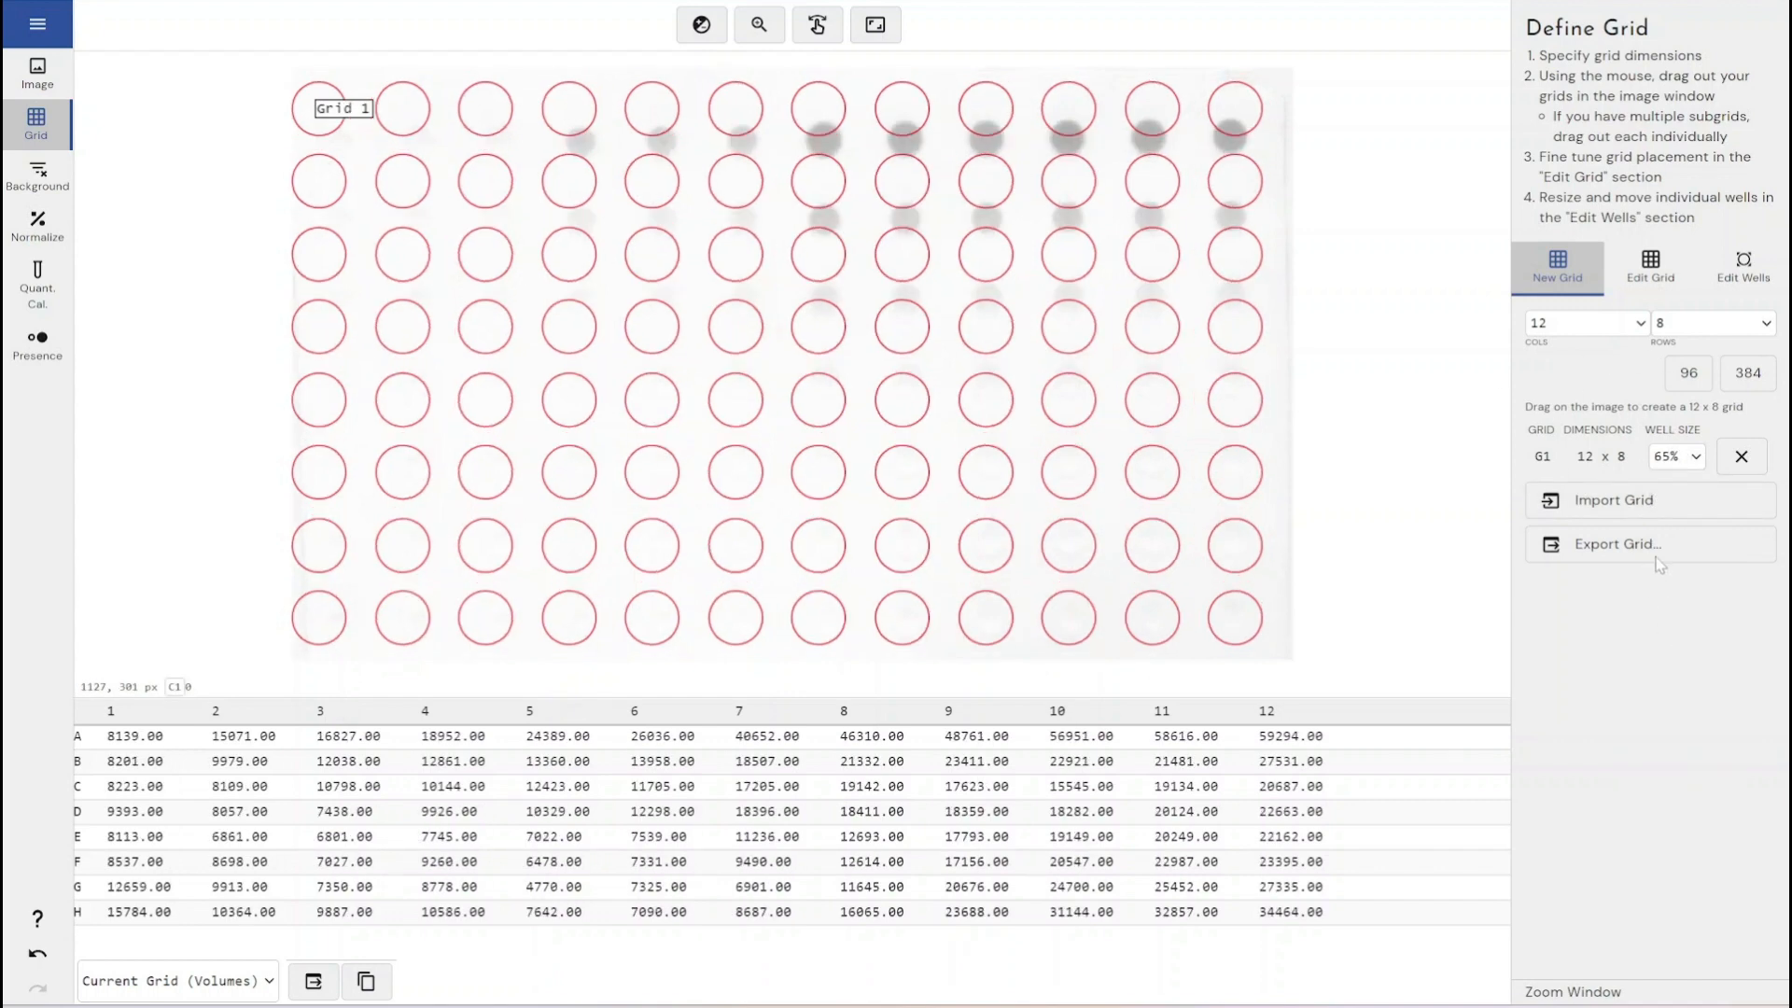
click(1689, 461)
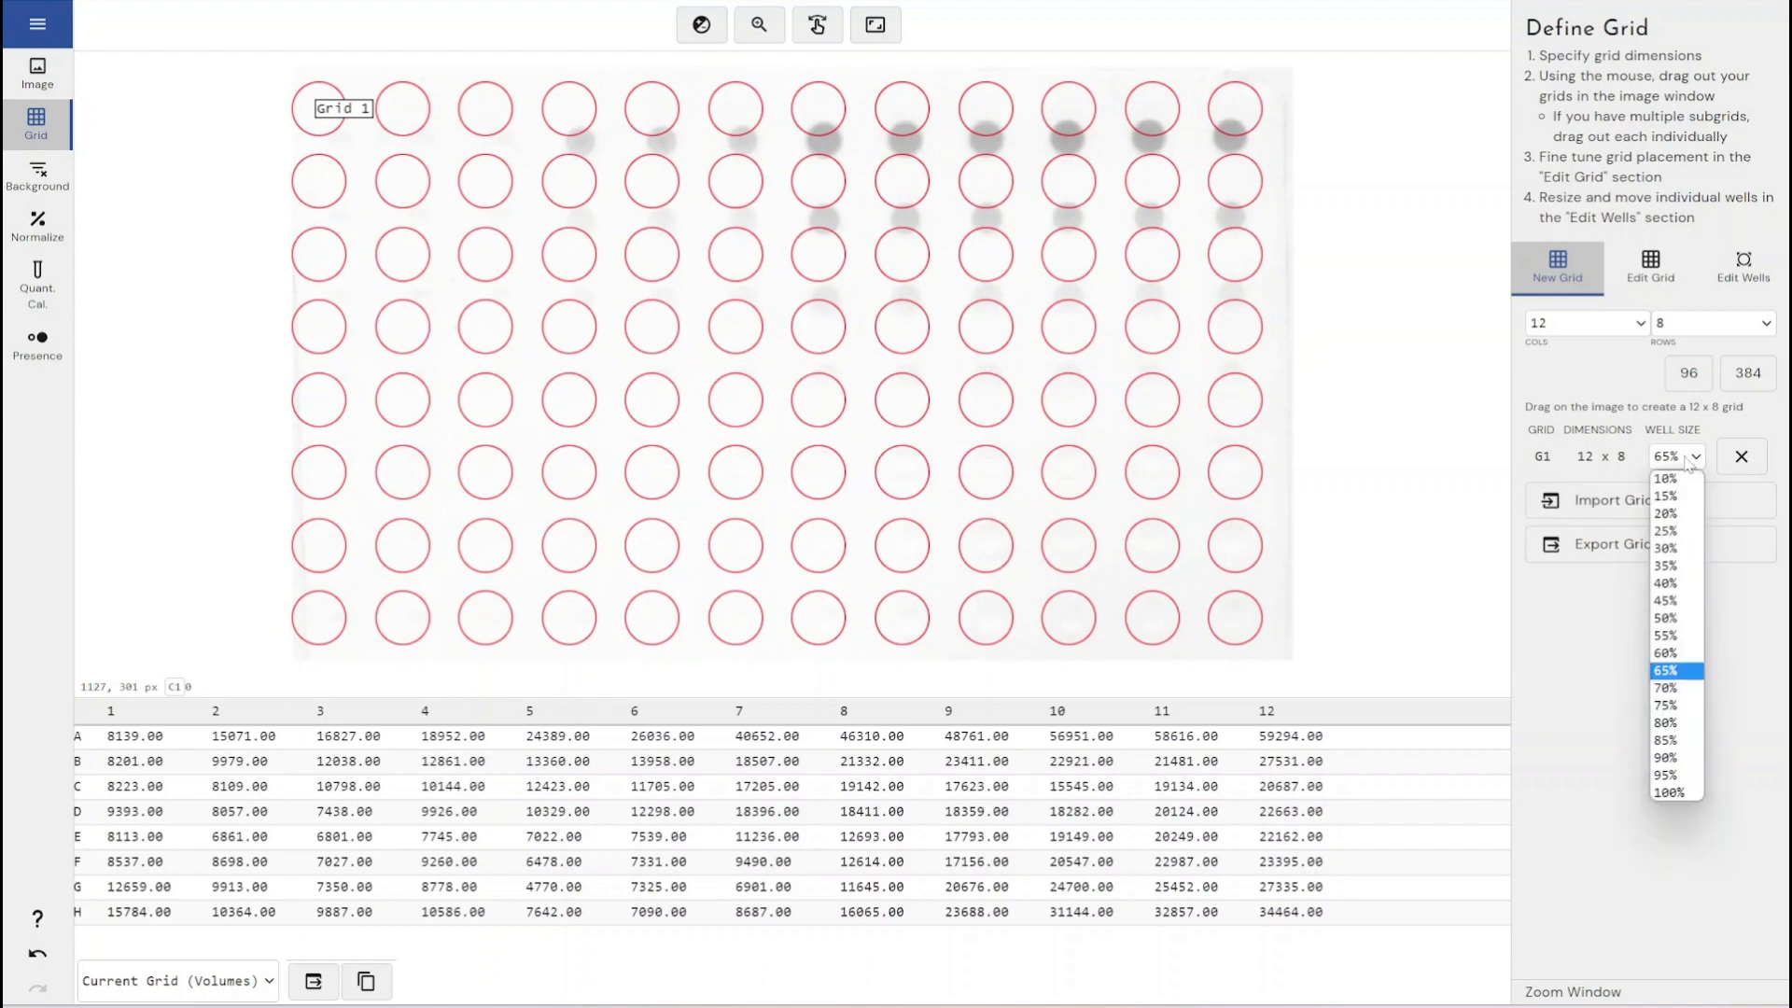
click(1677, 663)
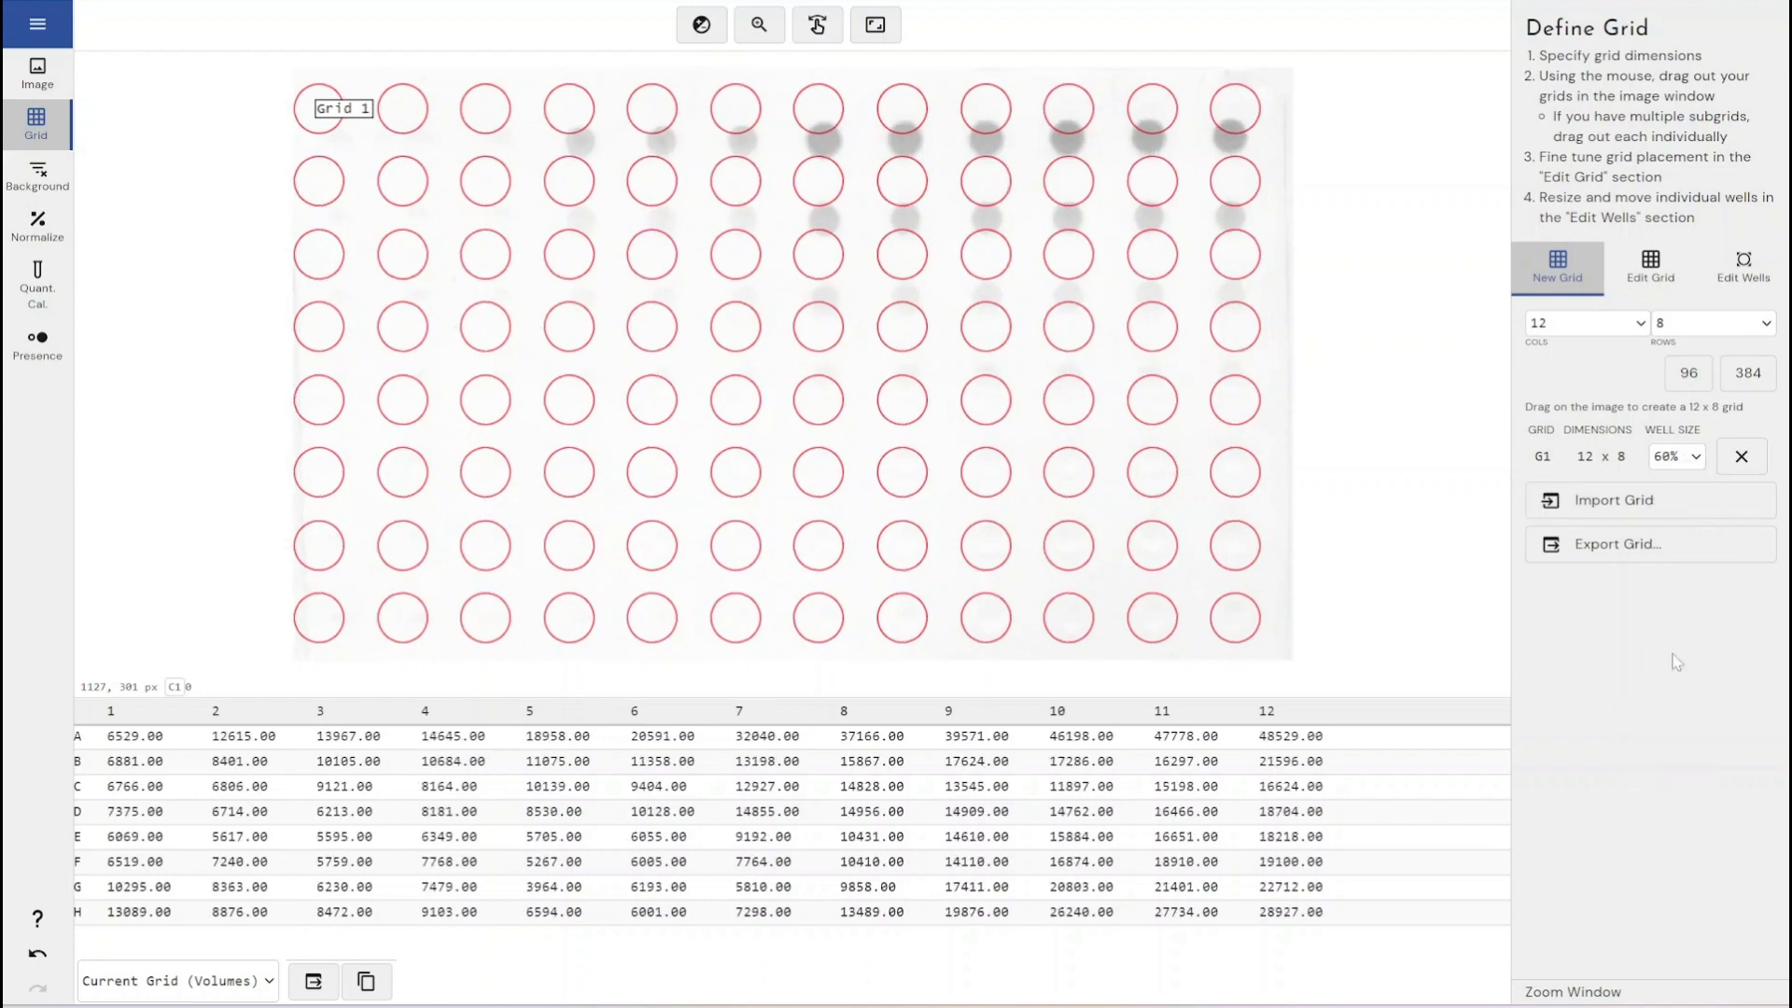
- In Edit Grid mode, move the four grid corners so the wells line up with the spots
click(1652, 269)
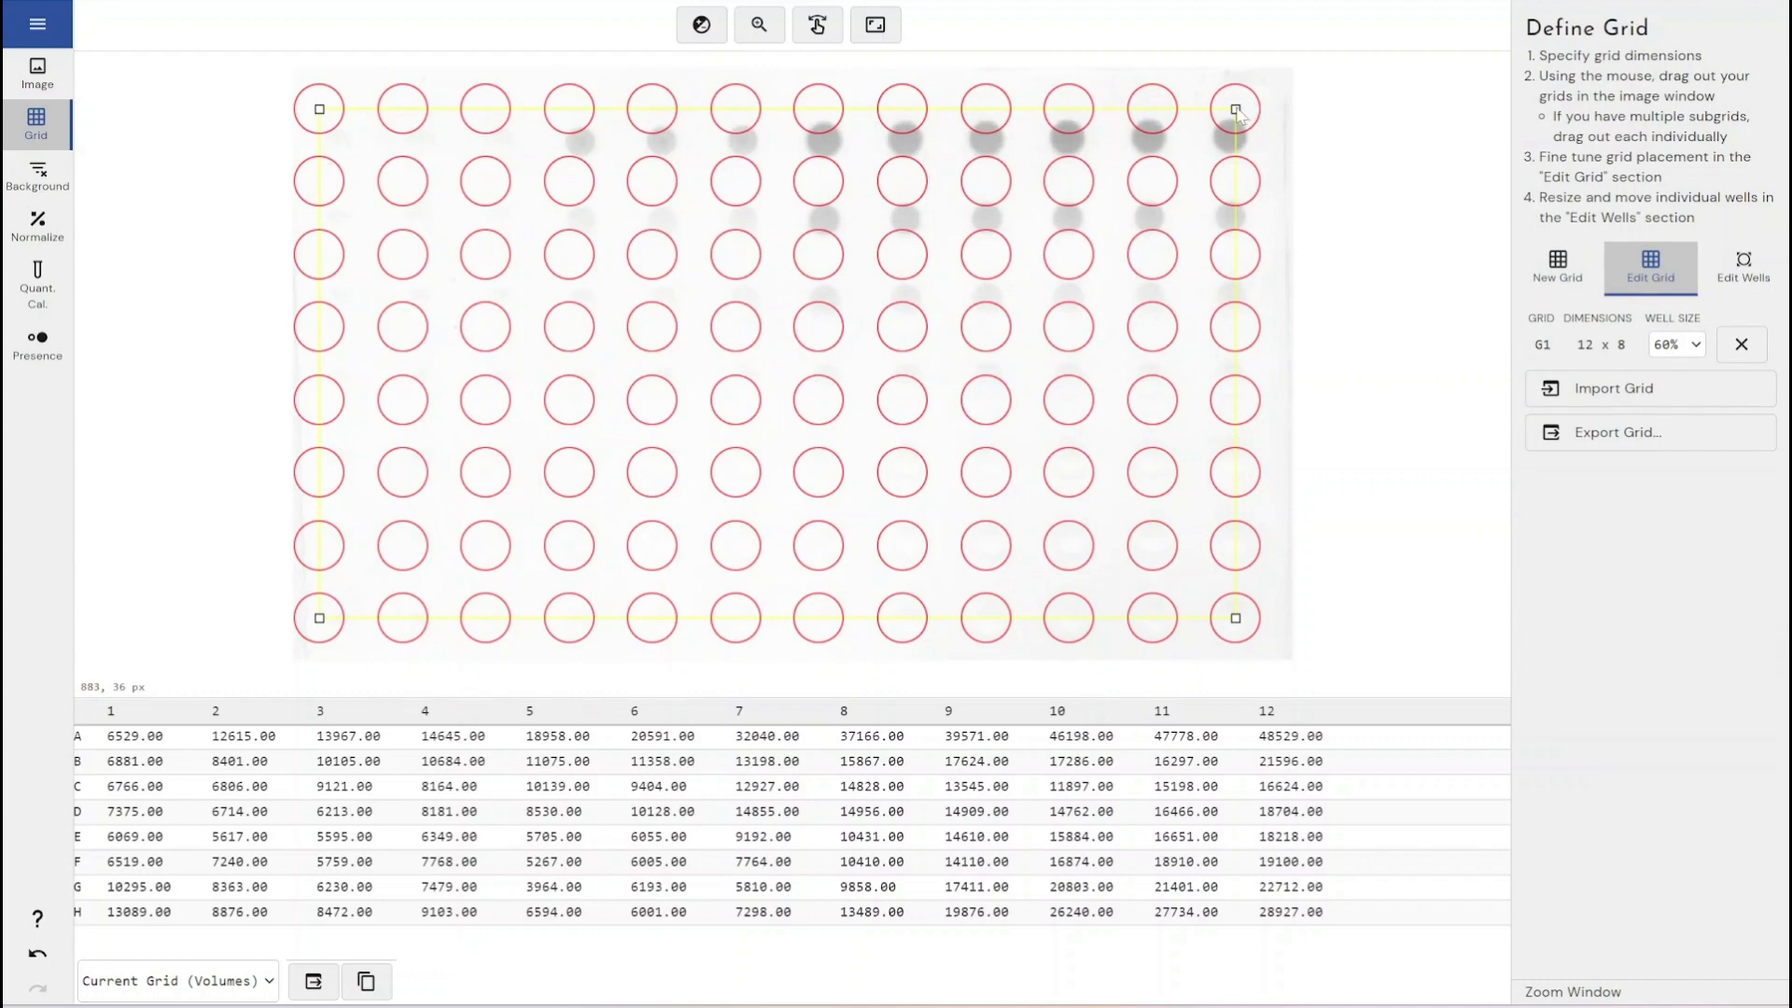
drag(1237, 110, 1233, 140)
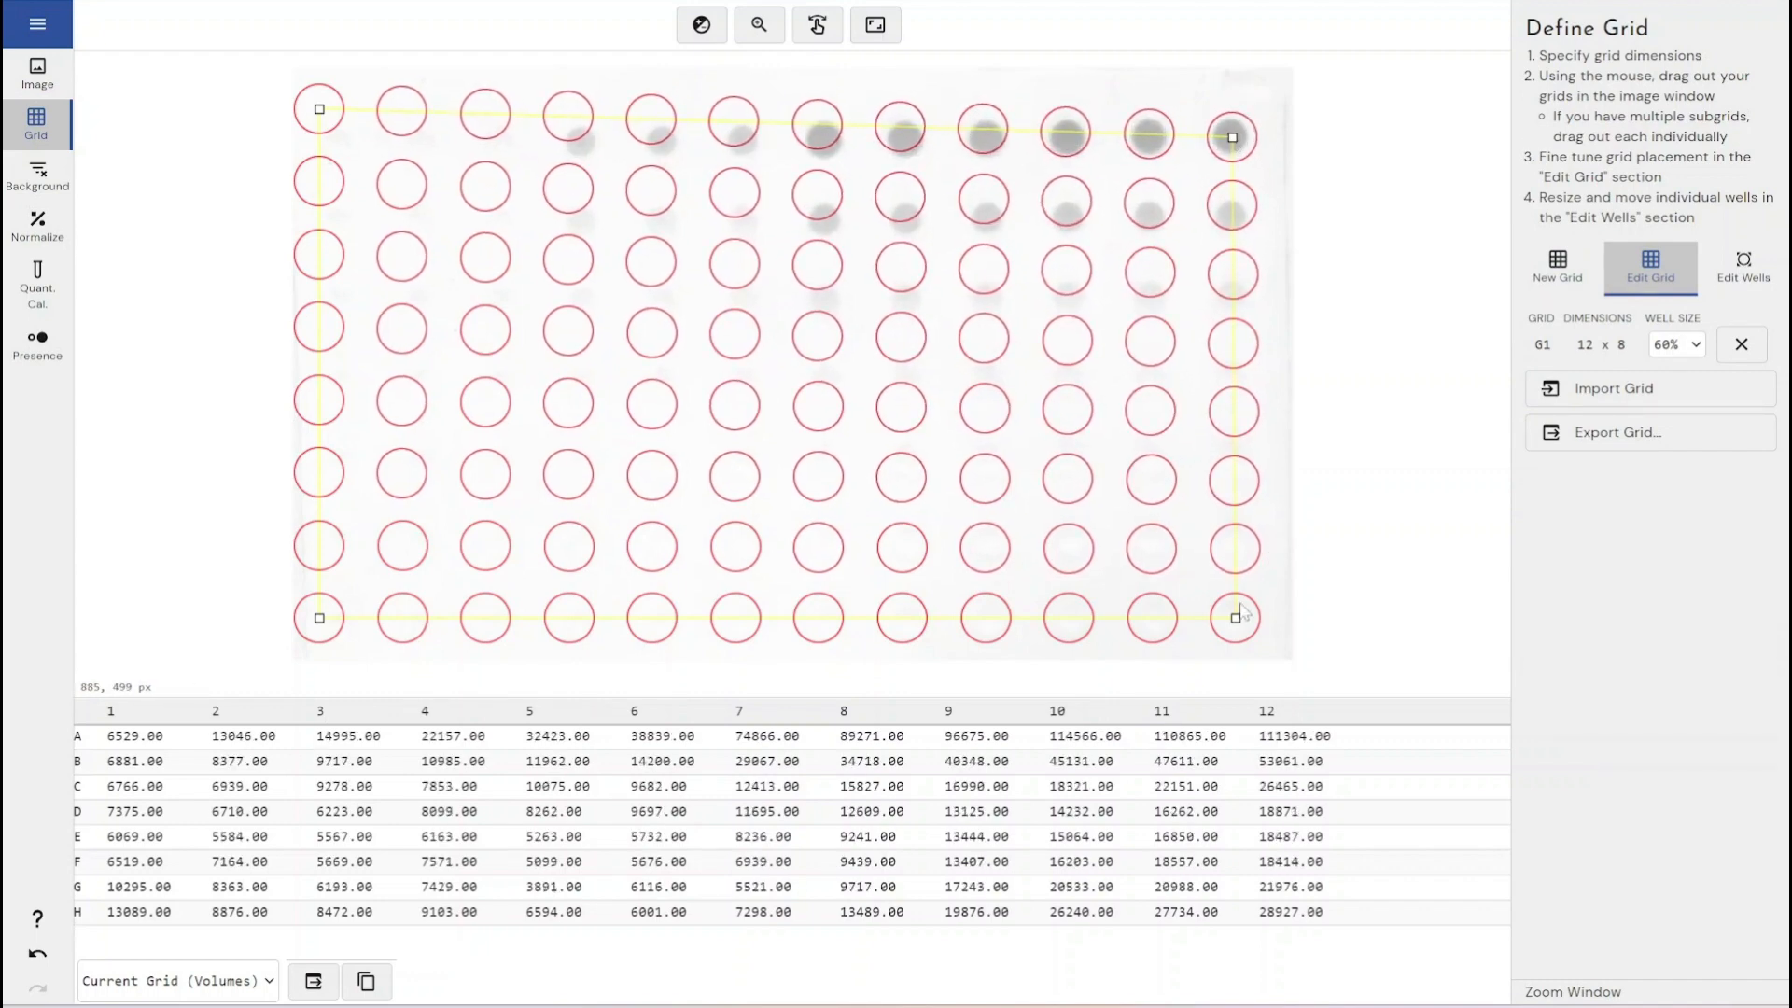
drag(1239, 612, 1240, 623)
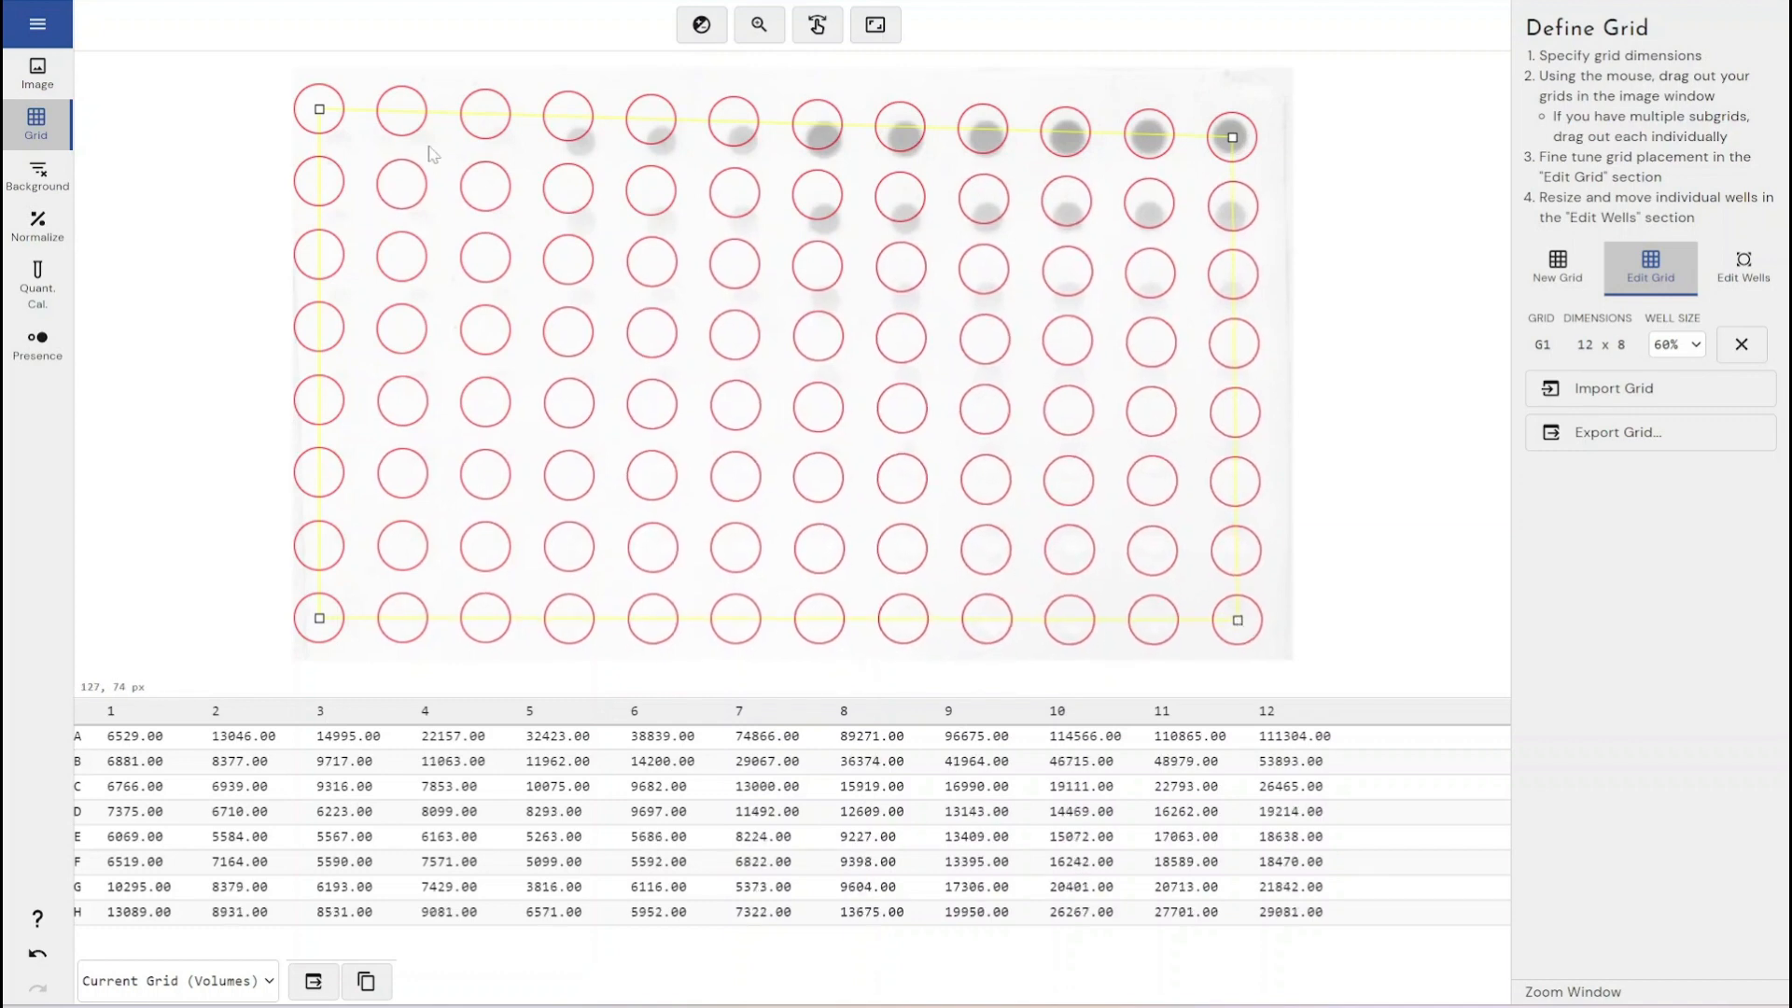
drag(320, 109, 340, 151)
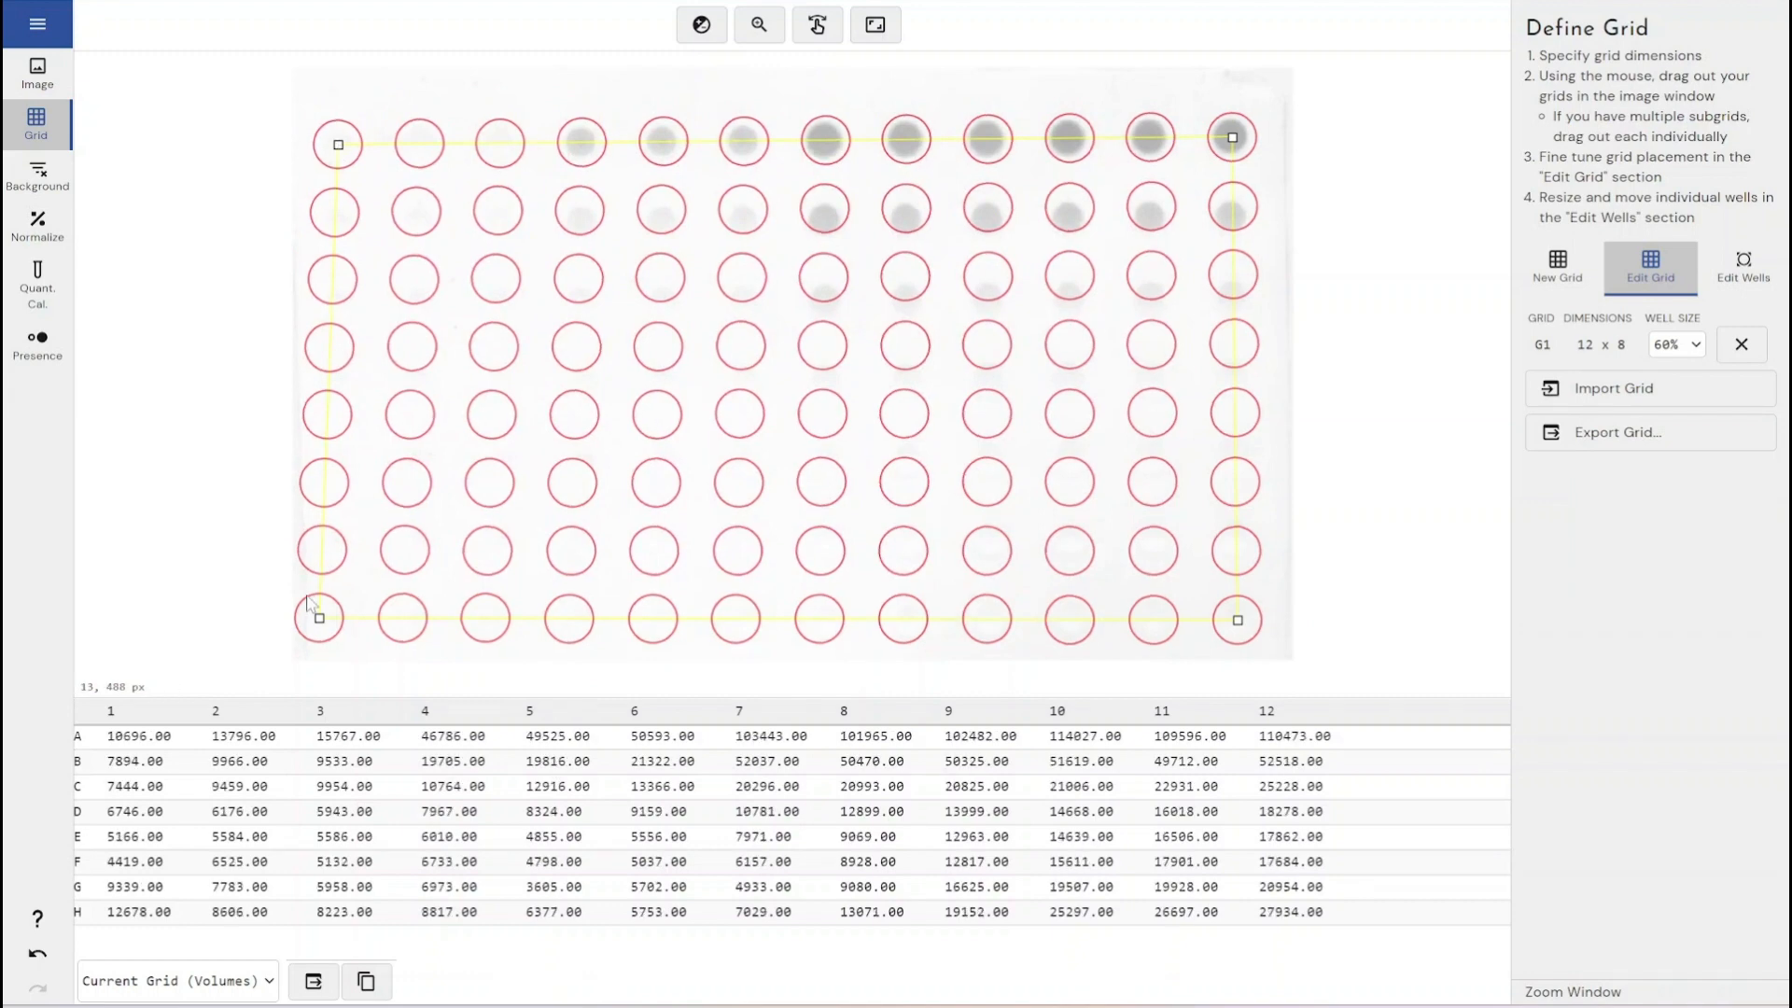
mouse_move(320, 619)
mouse_down()
mouse_move(347, 616)
mouse_move(311, 605)
mouse_move(318, 661)
mouse_move(314, 618)
mouse_move(330, 623)
mouse_up()
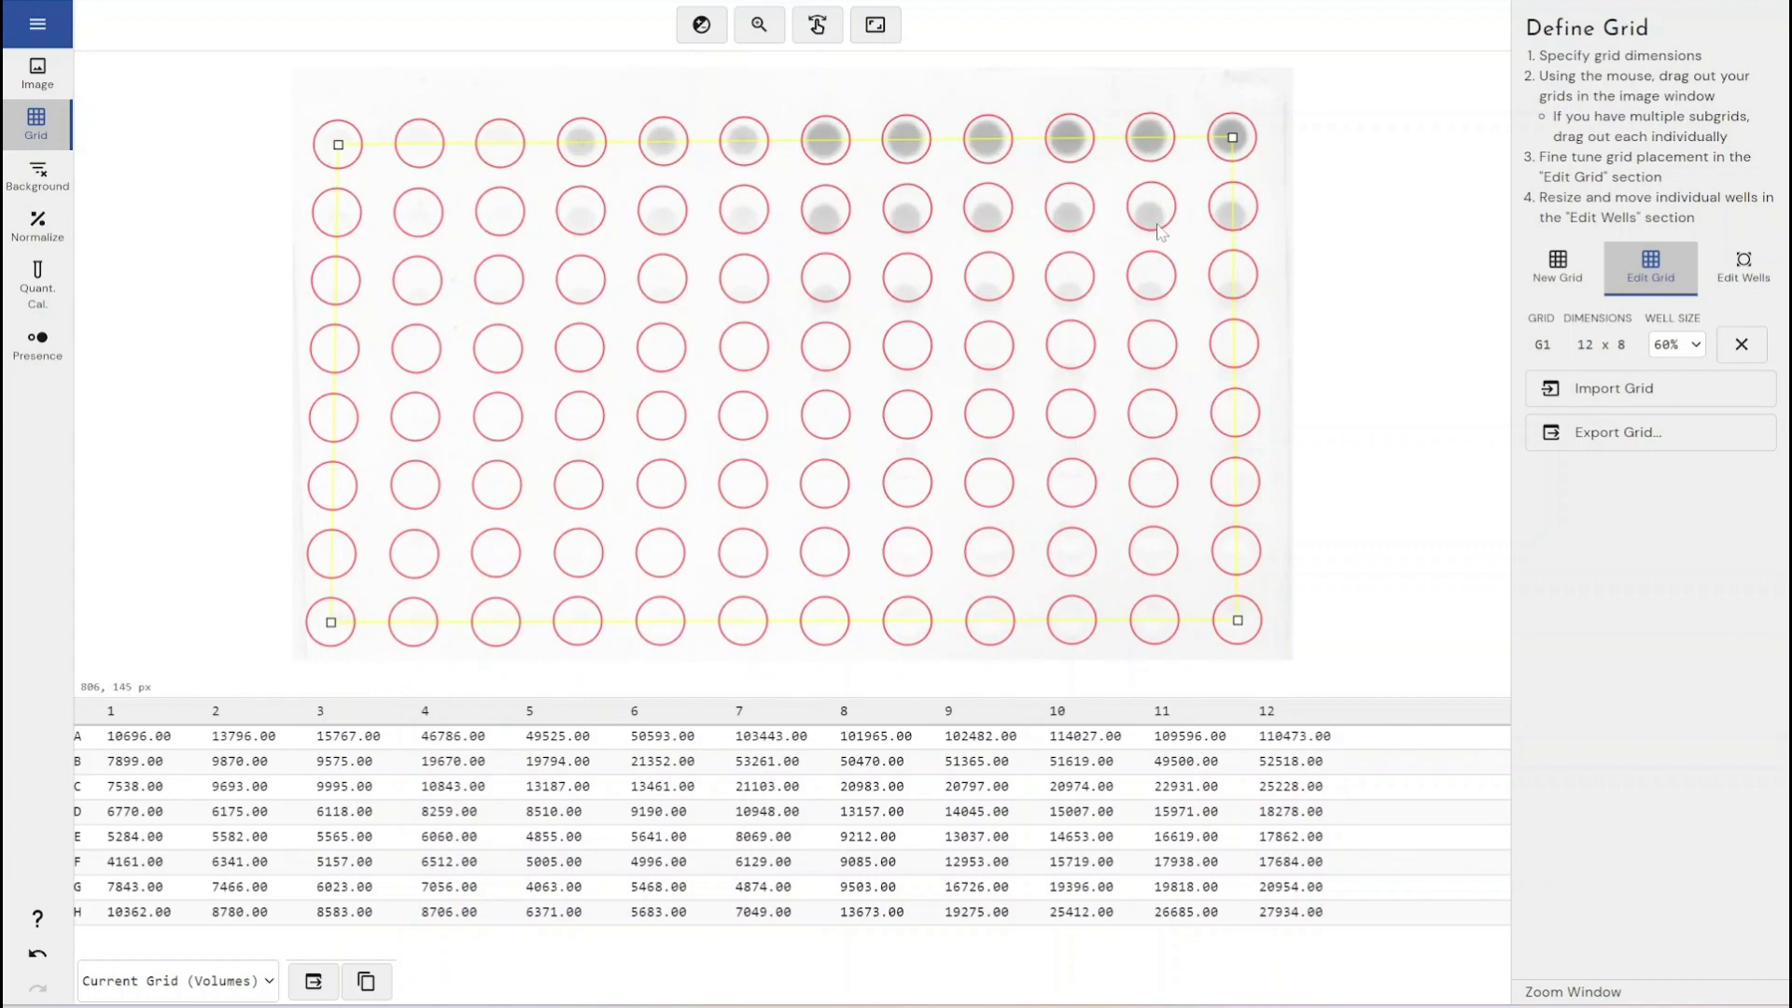
- Switch to Edit Wells mode and try moving a row B well, undoing the move
click(1734, 266)
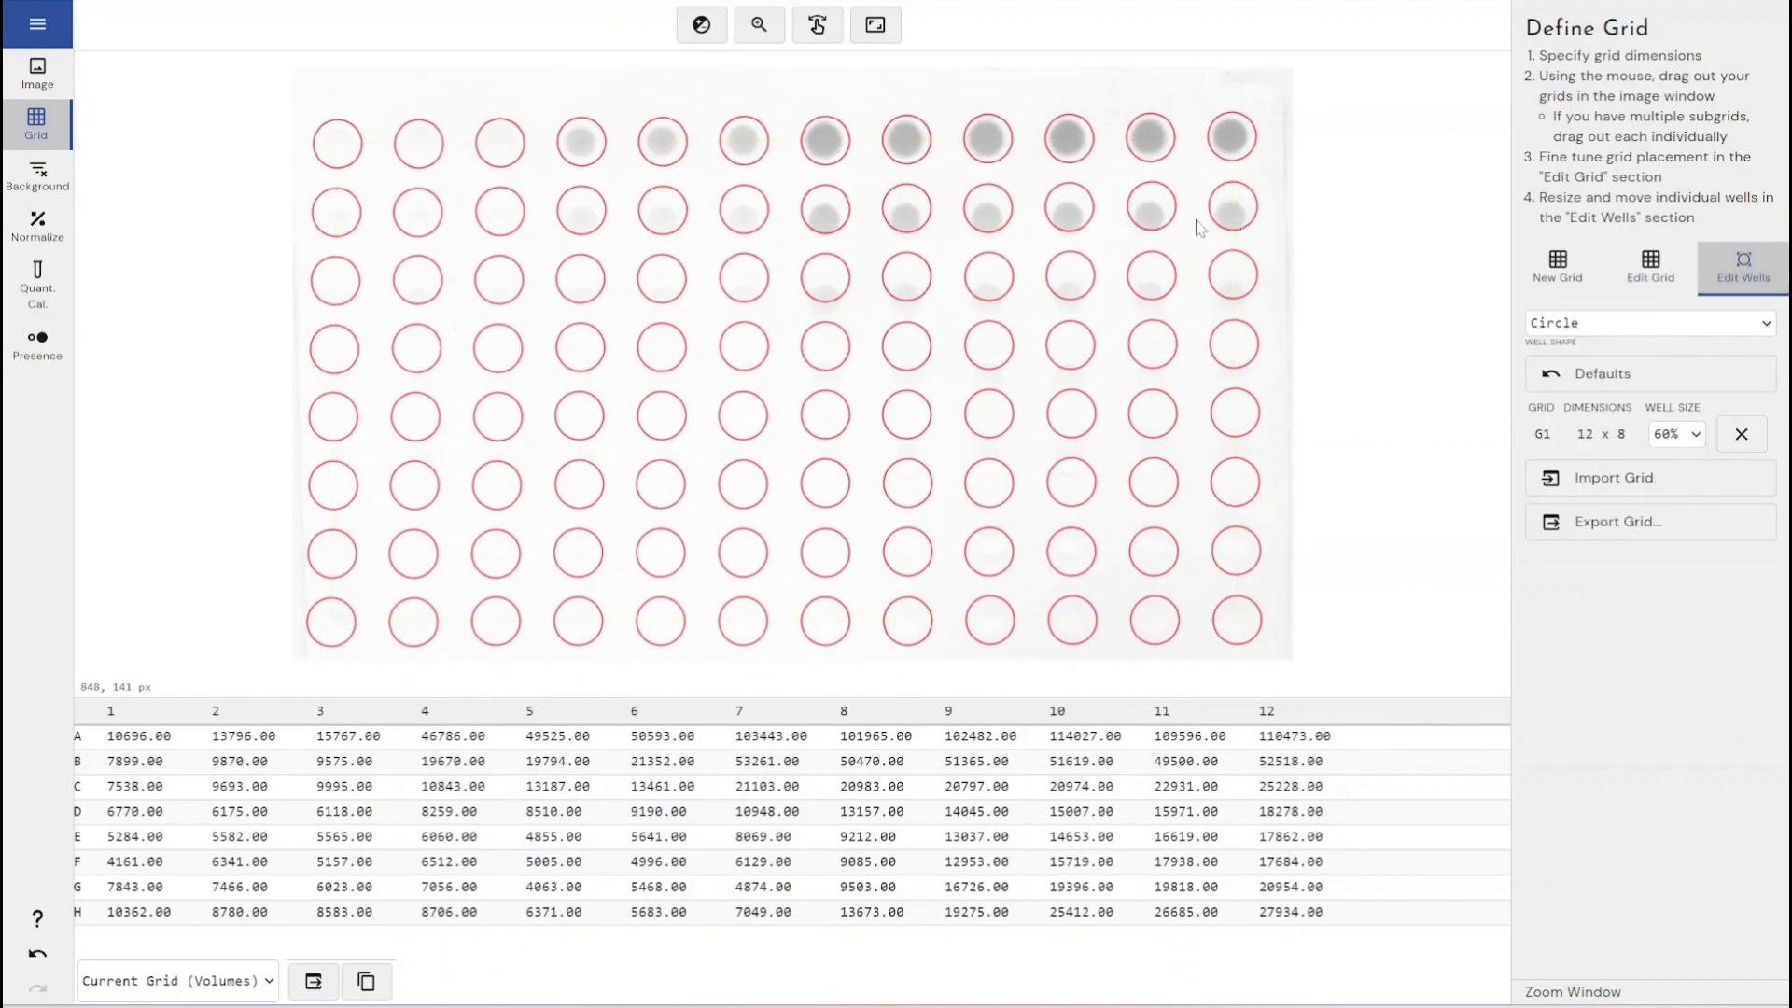
click(1151, 209)
drag(1151, 209, 1104, 222)
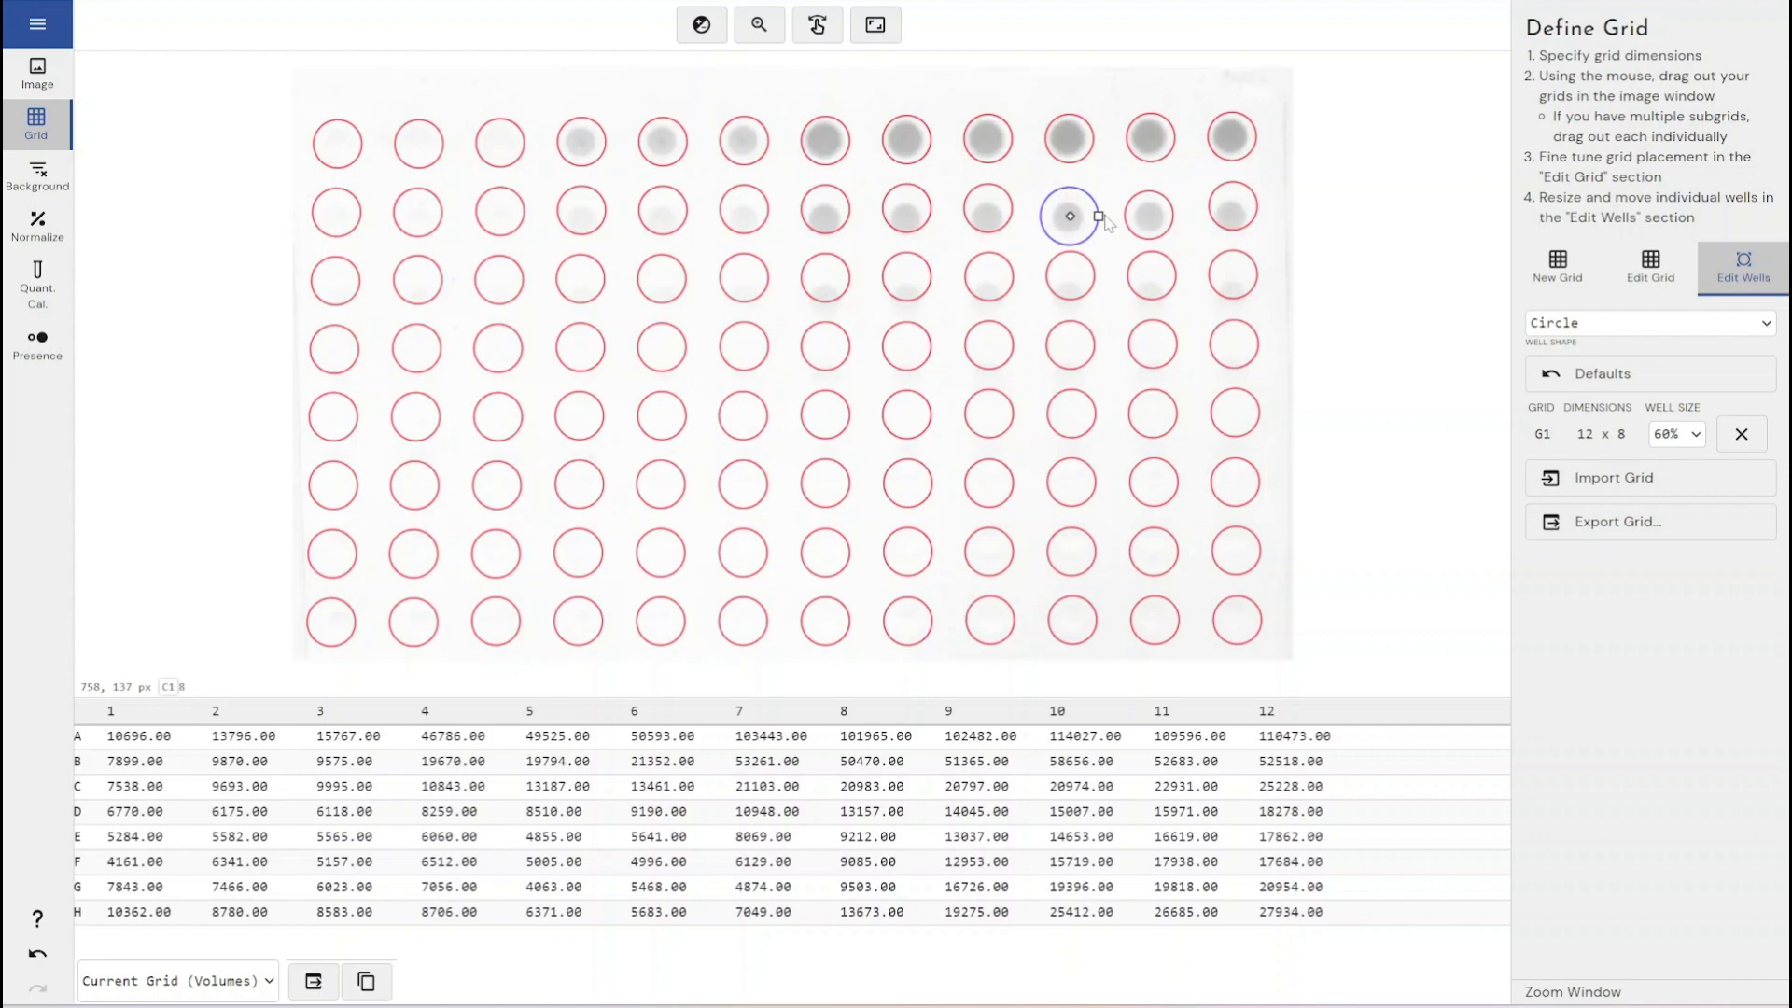
key(ctrl+z)
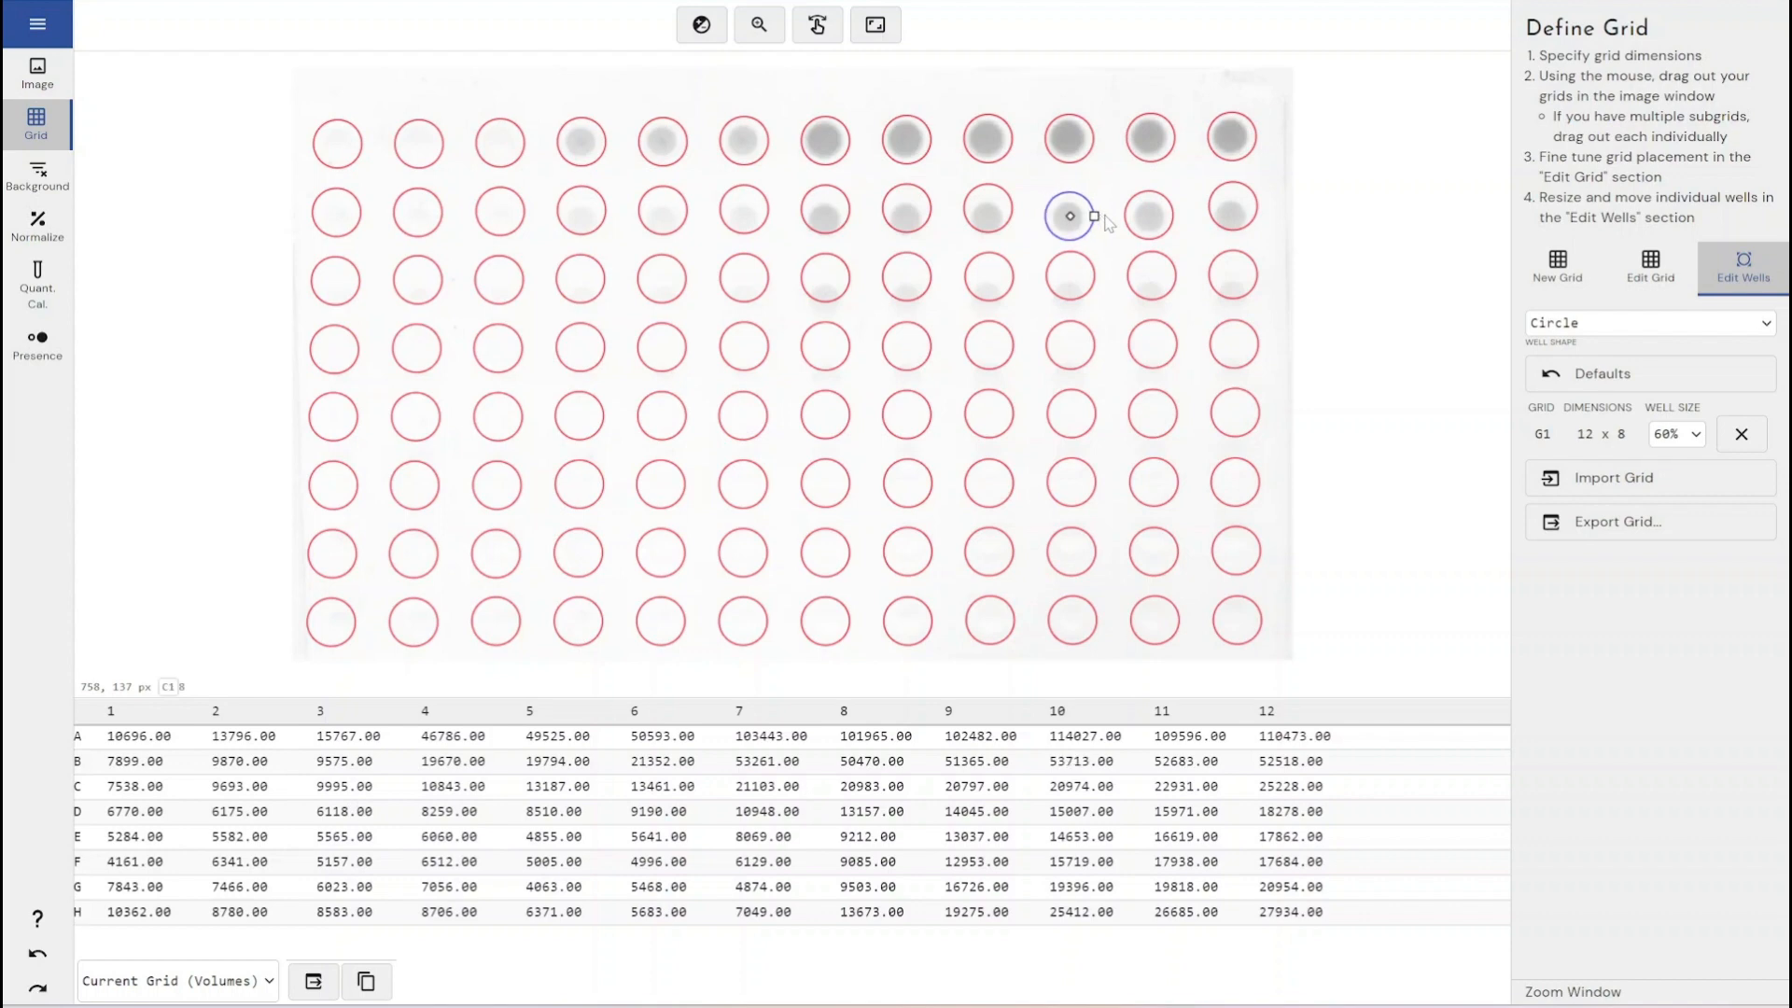
- Reposition the row B wells from column 12 to column 4 individually so each centres on its spot
click(1234, 212)
drag(1234, 211, 1232, 216)
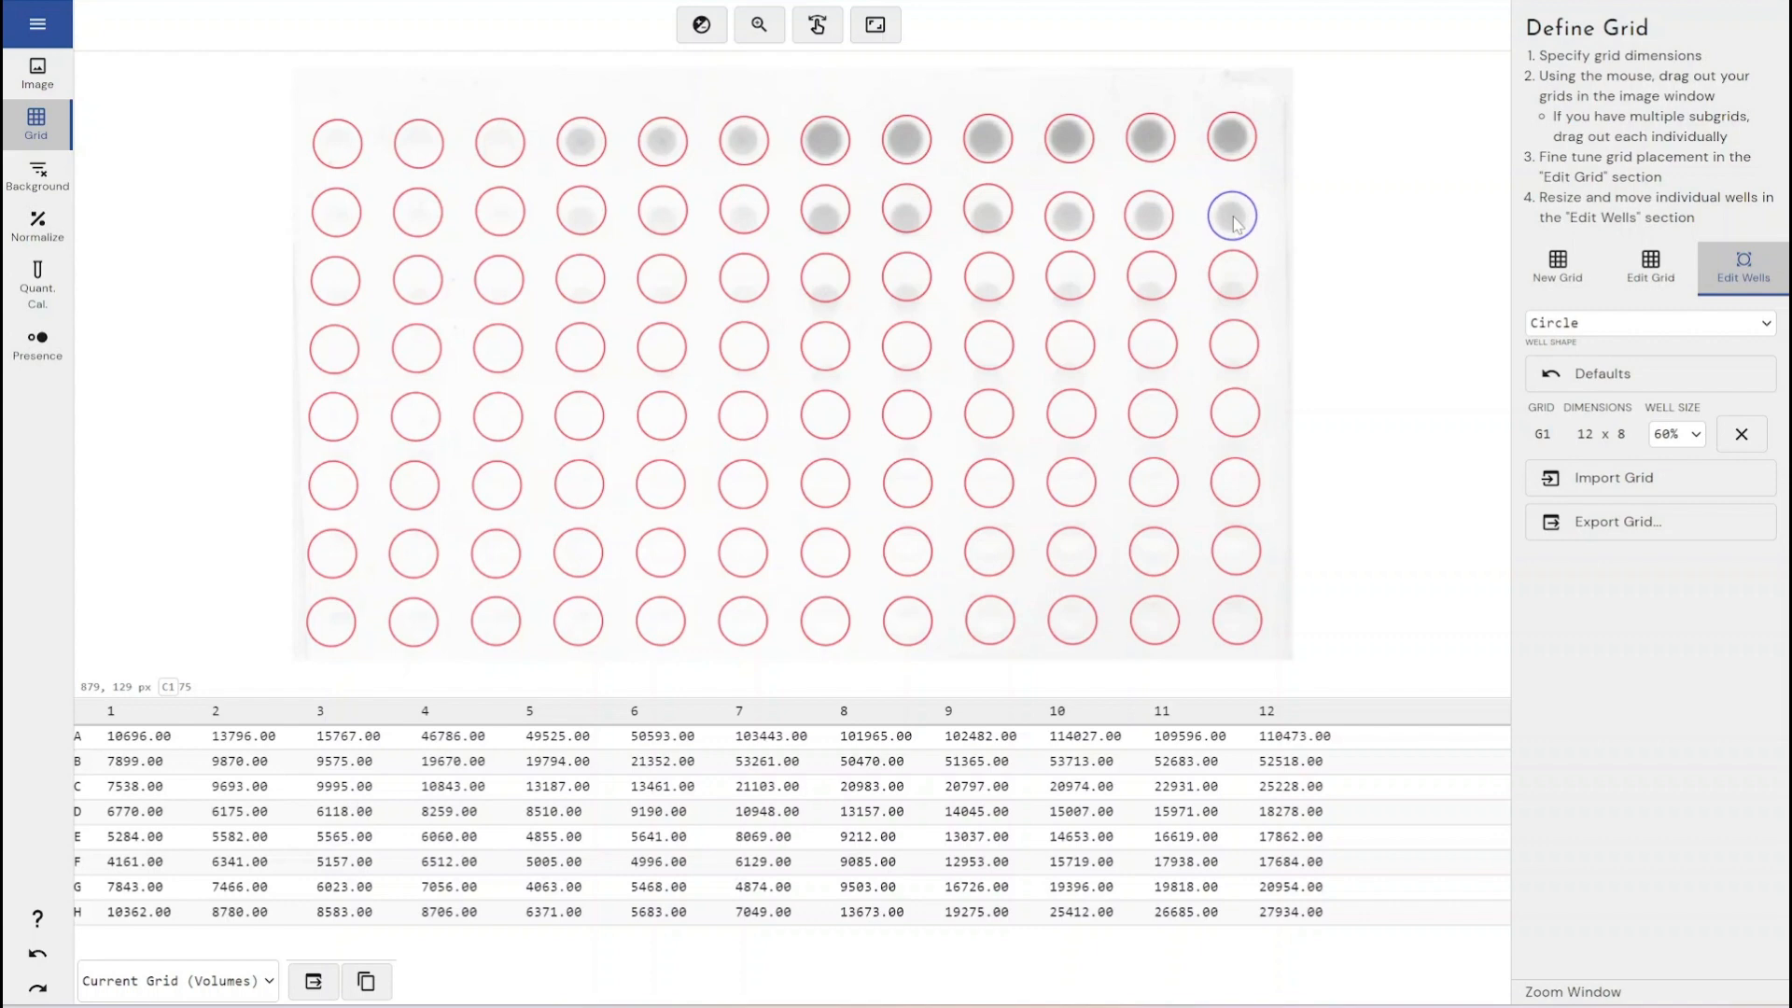
click(985, 215)
drag(983, 216, 750, 222)
click(904, 213)
click(830, 216)
click(744, 211)
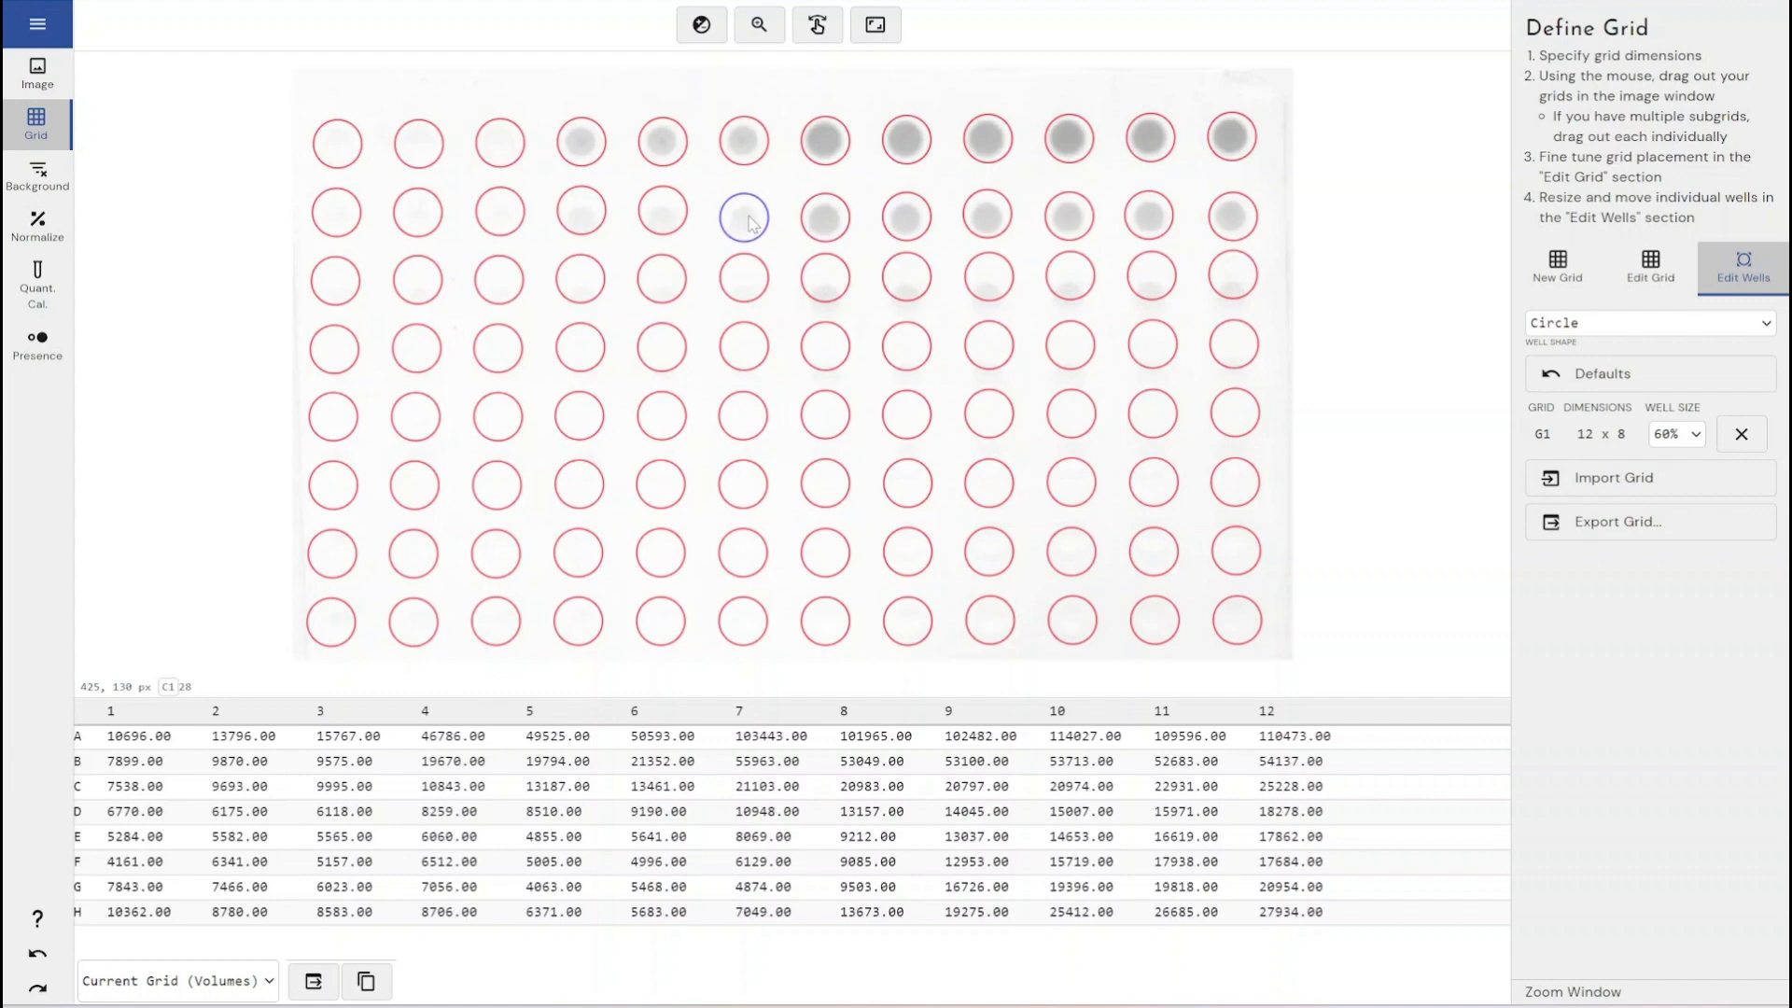
click(662, 212)
drag(662, 213, 581, 222)
click(581, 214)
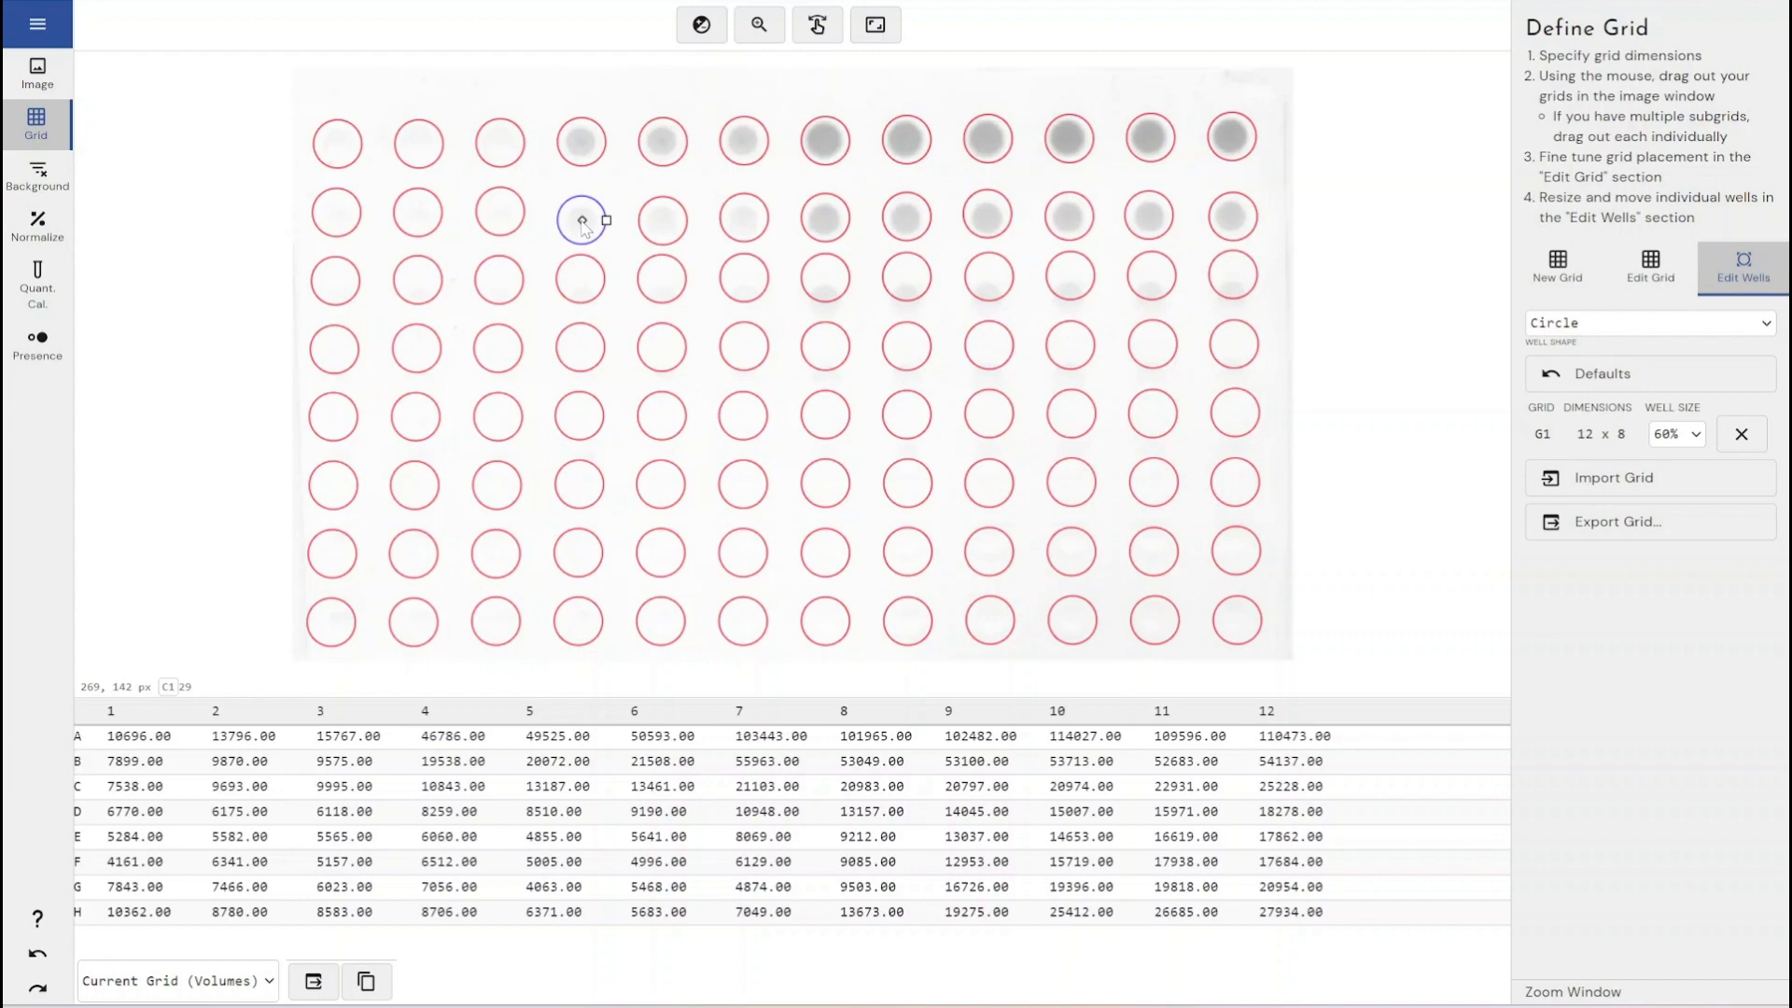
- Change the well shape to Square
click(1636, 327)
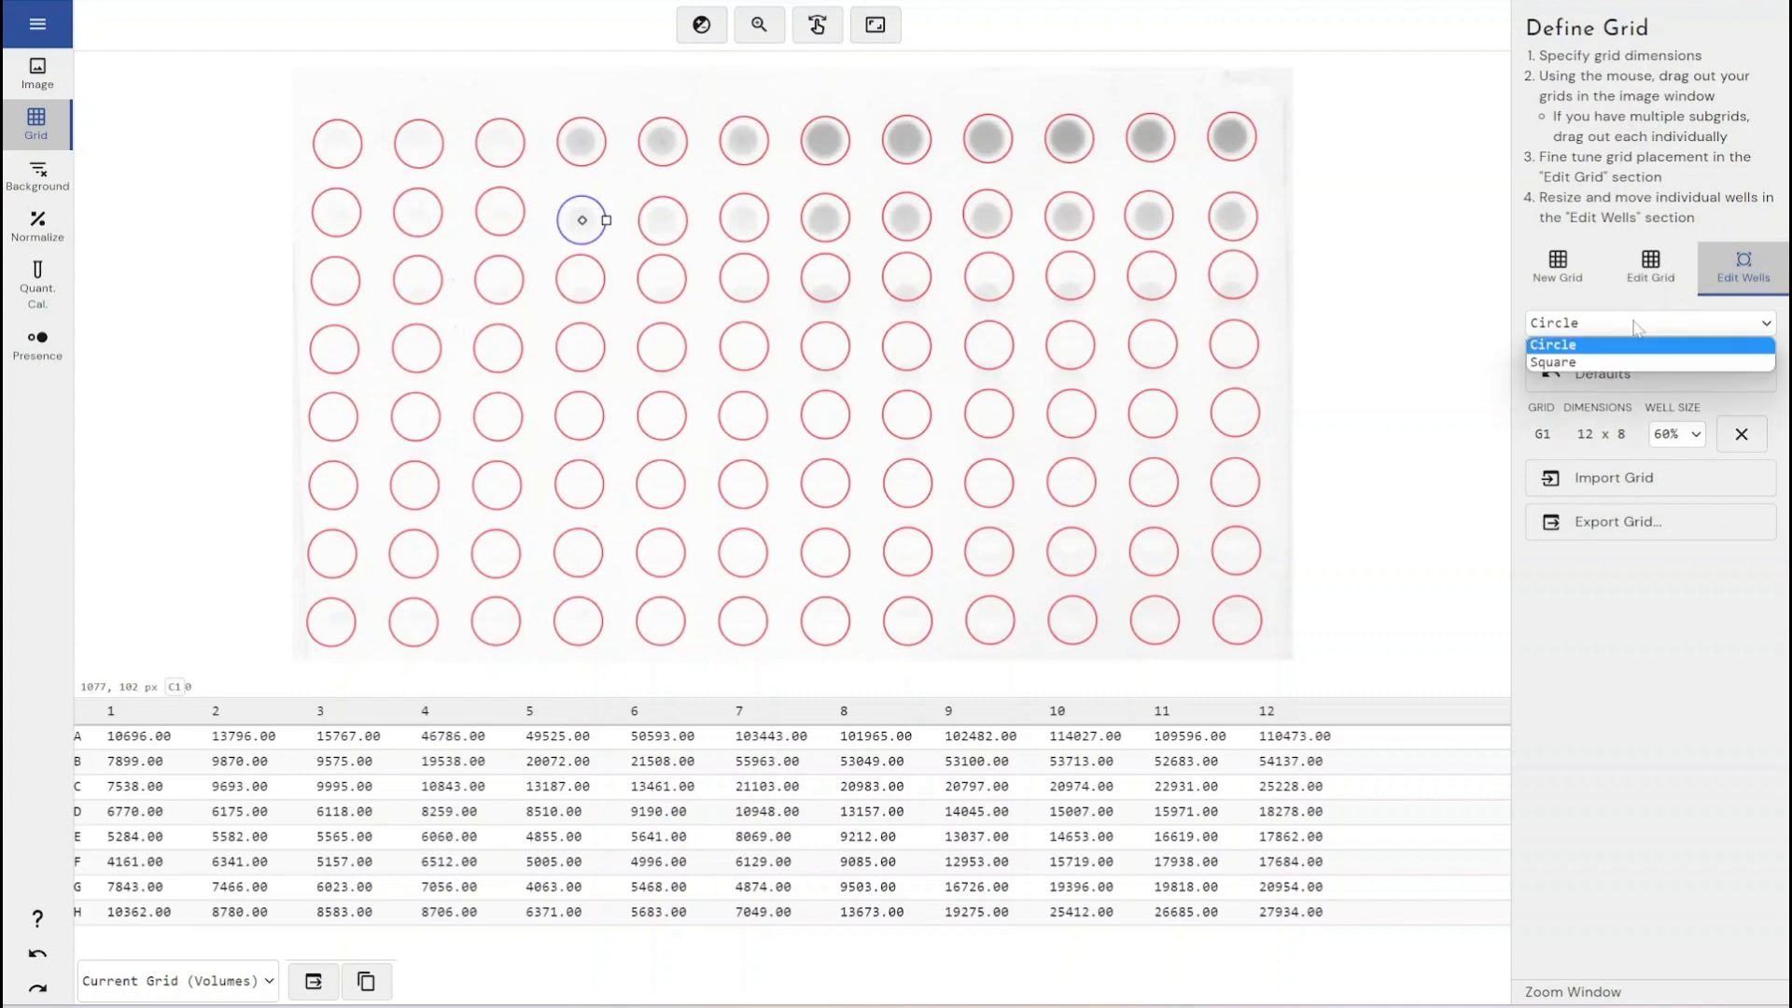
click(1625, 362)
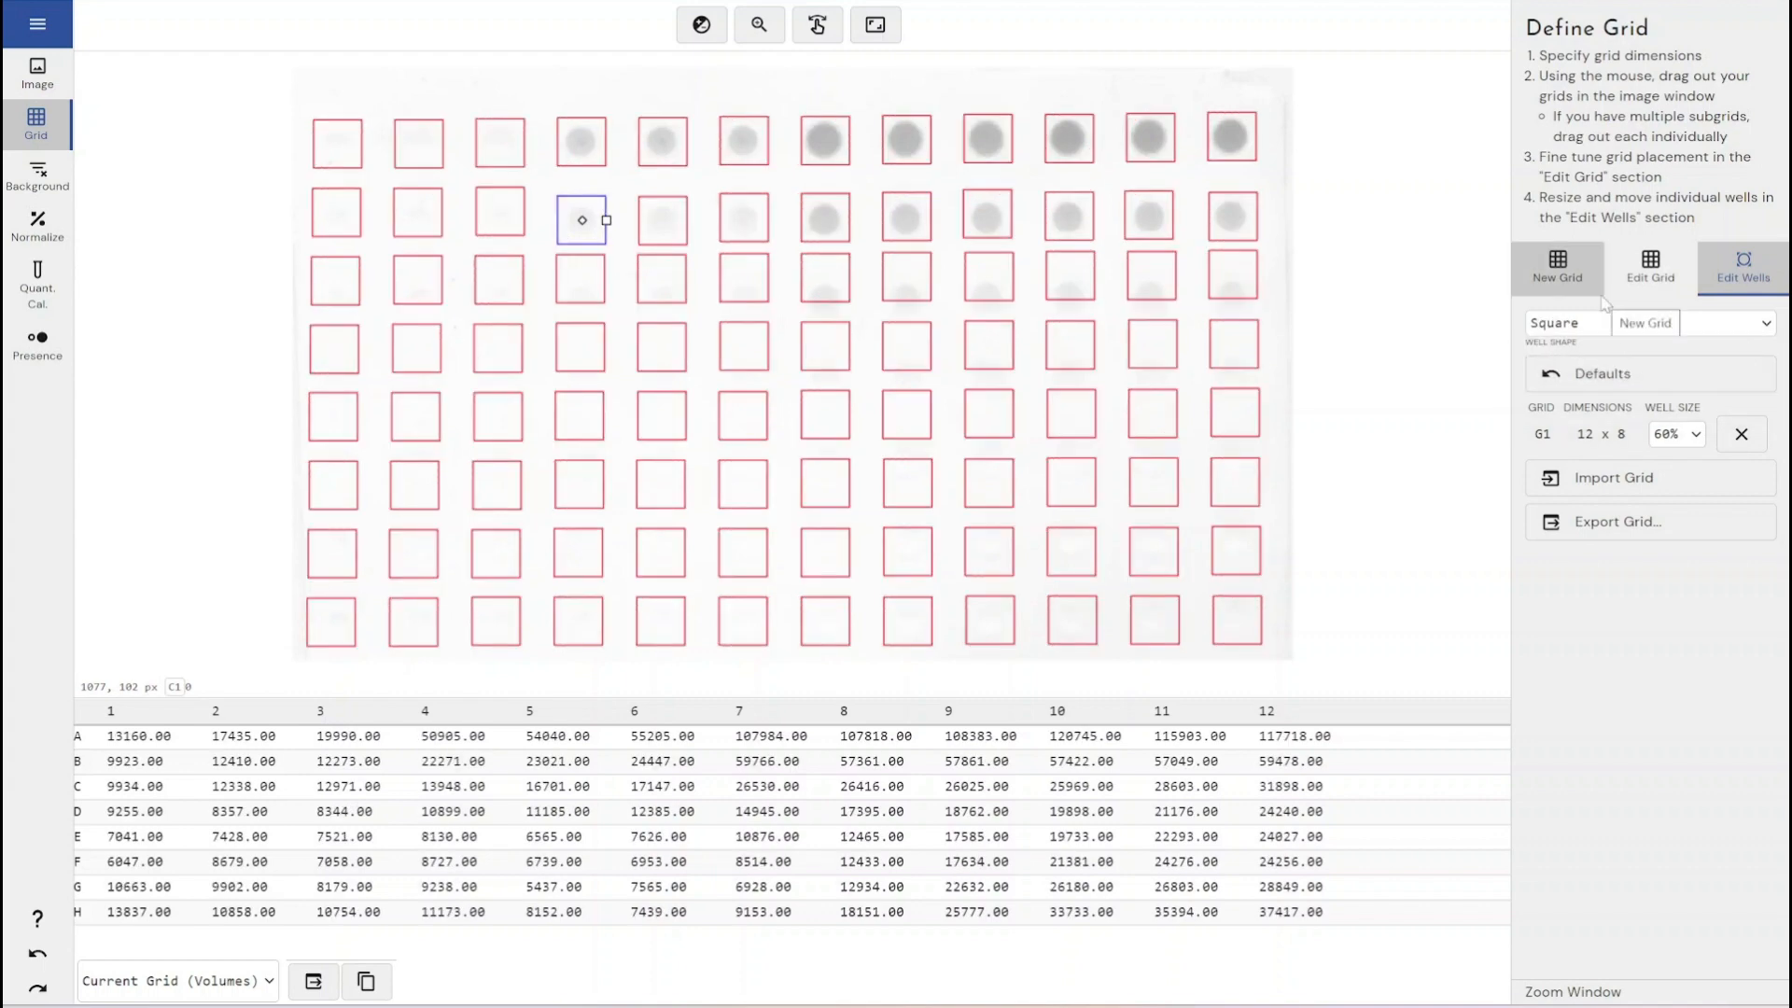
- Switch the well shape back to Circle and reposition the row C wells in columns 7 to 11 onto their spots
click(1612, 325)
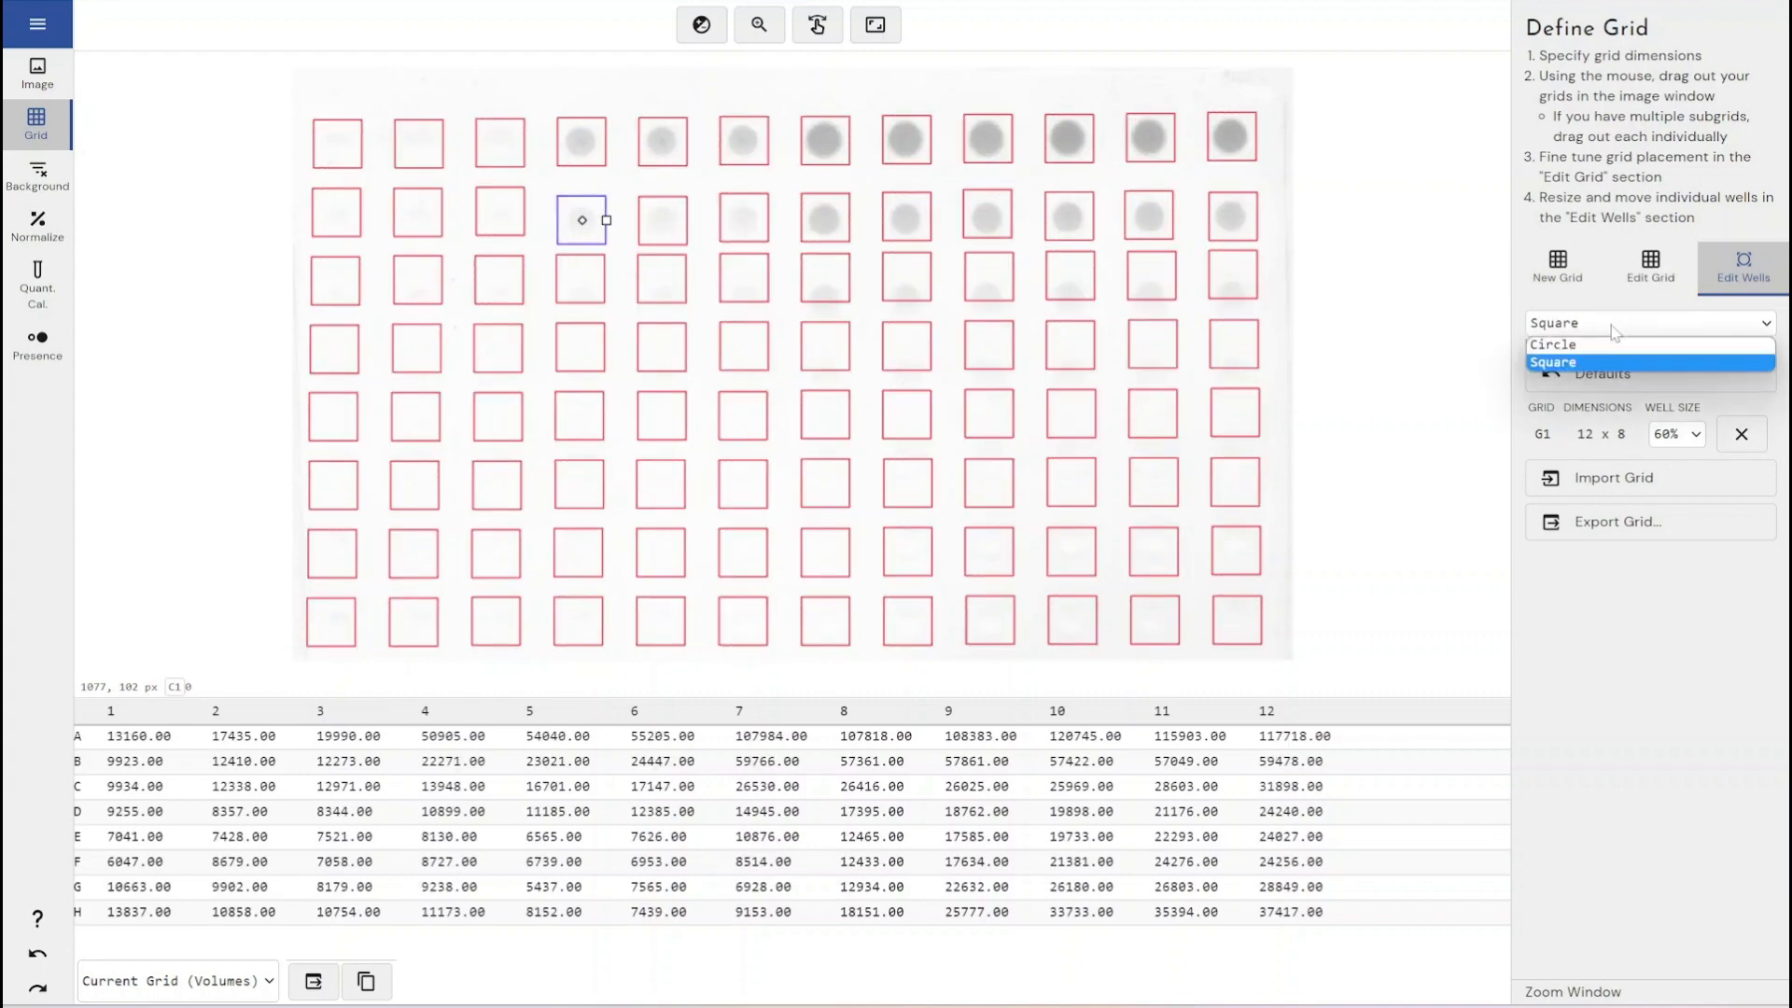
click(1606, 346)
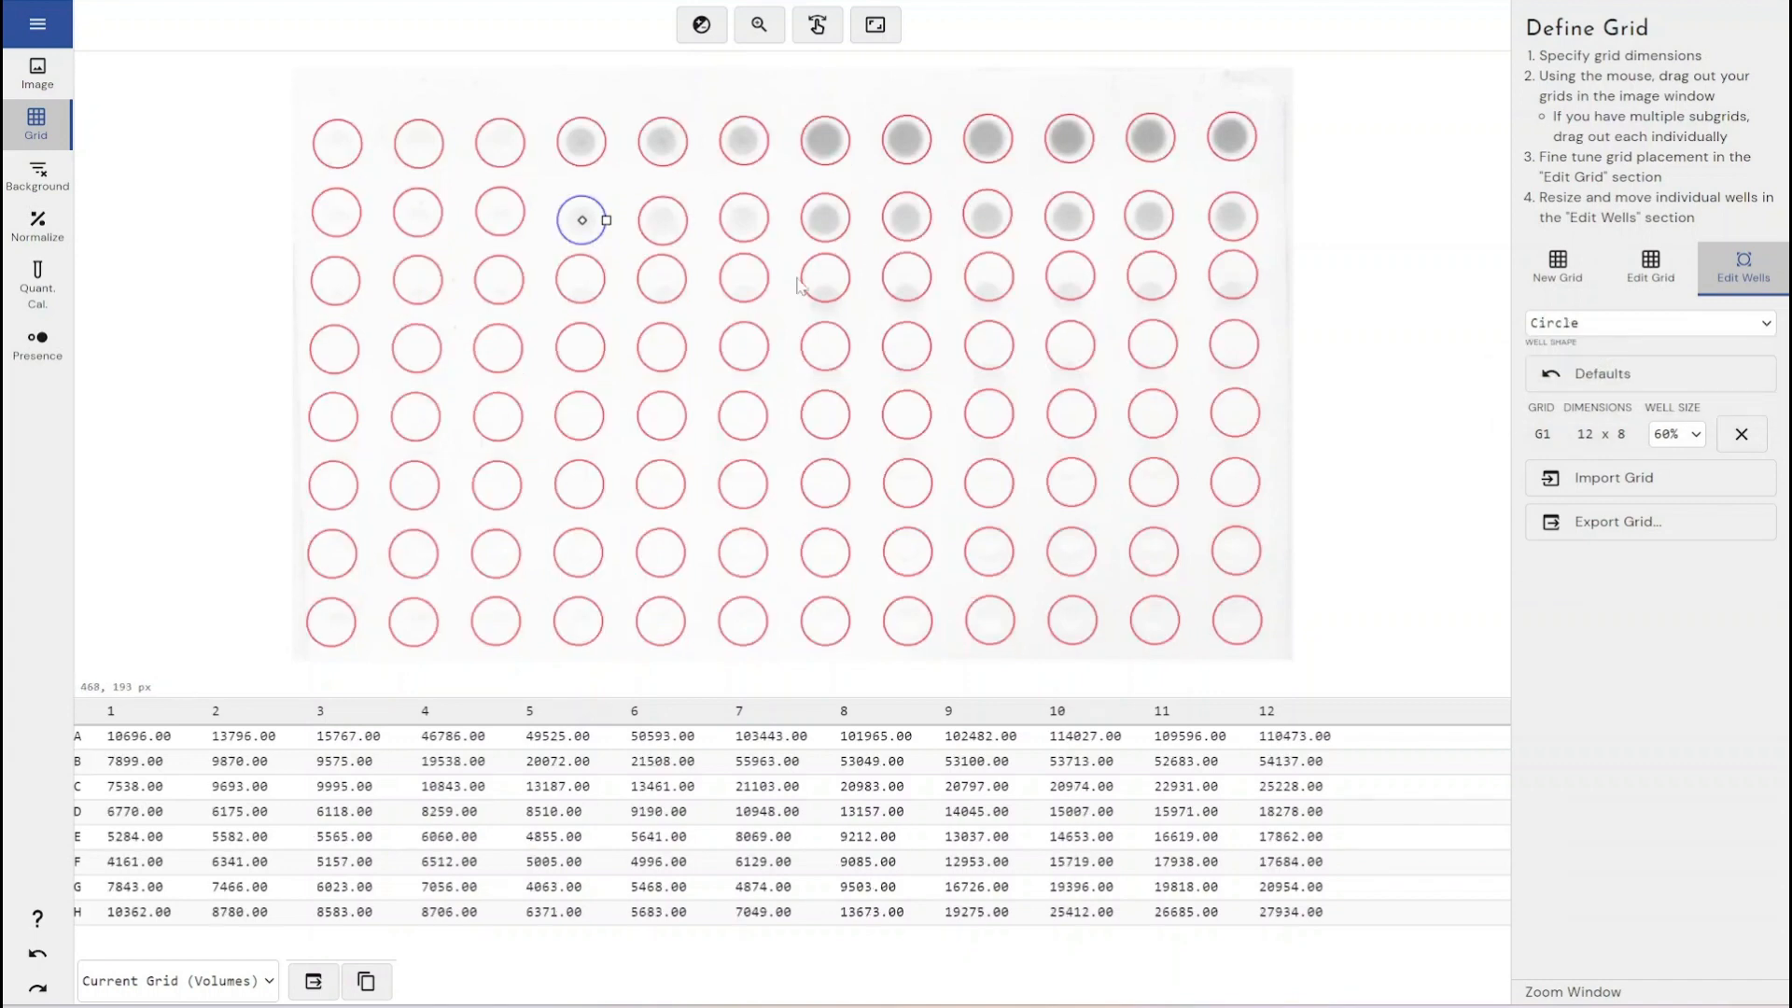
click(824, 294)
mouse_move(828, 284)
mouse_down()
mouse_move(833, 304)
mouse_move(1151, 294)
mouse_up()
click(906, 280)
click(992, 284)
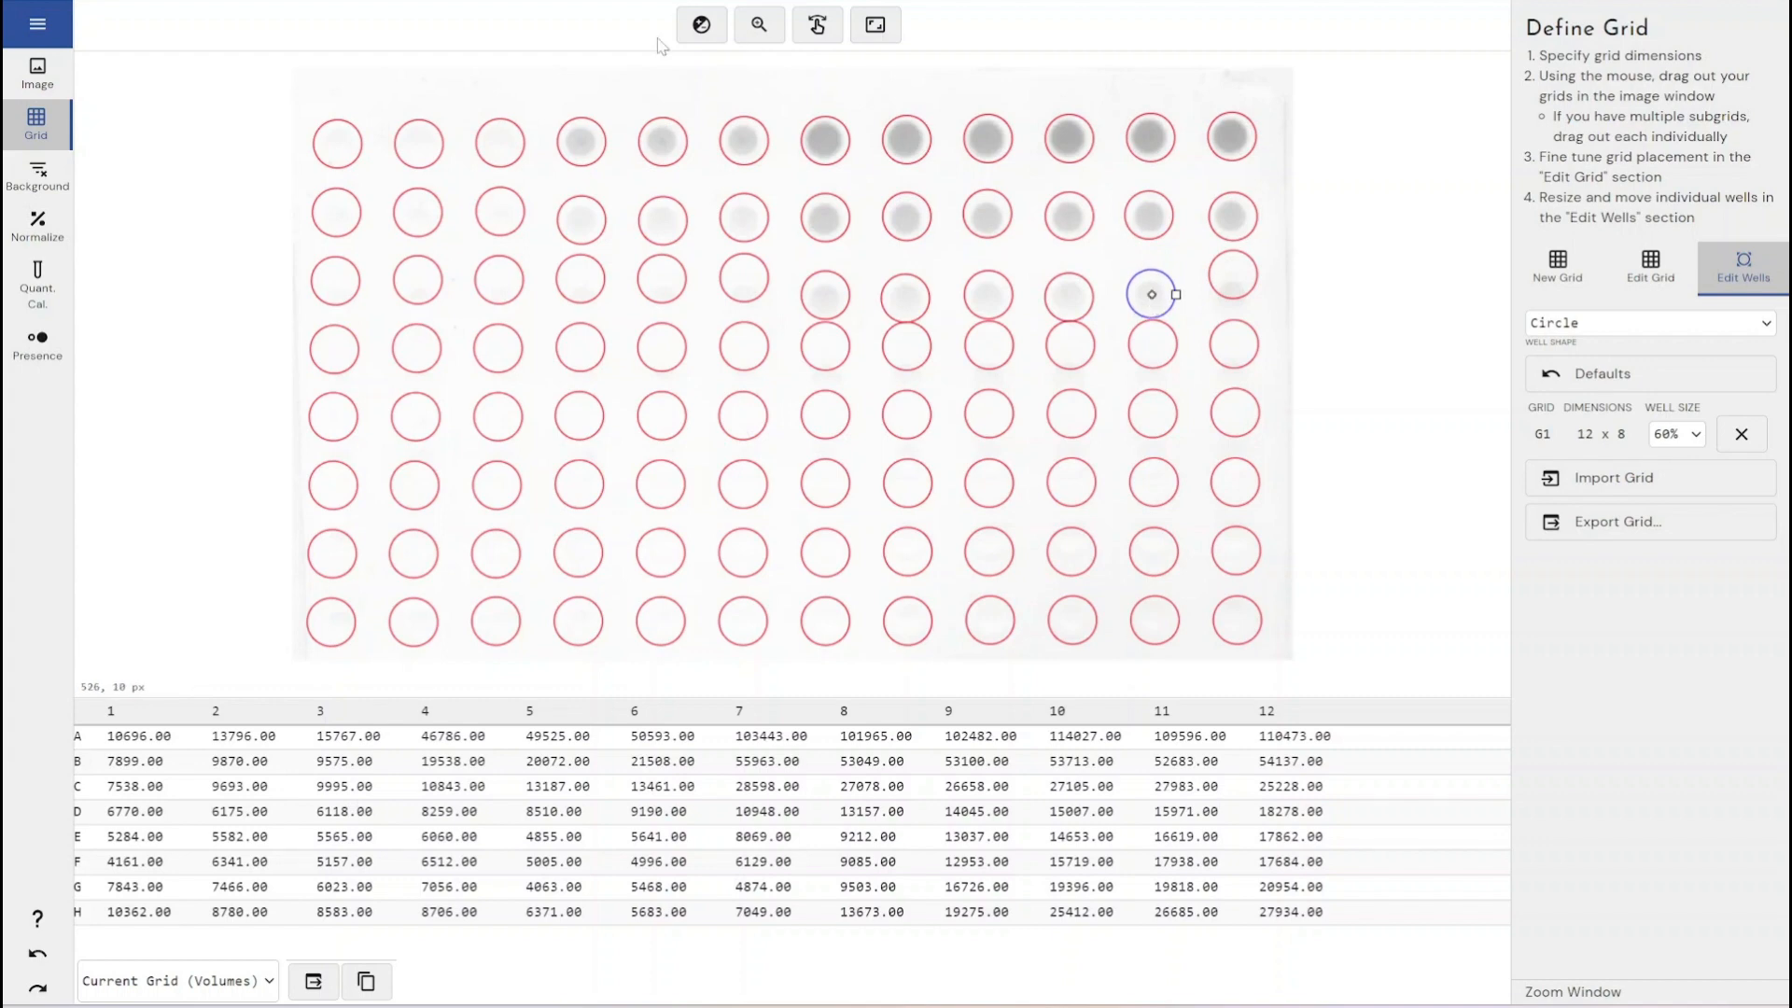
- Open background subtraction and choose the Surface Minimum background method
click(50, 168)
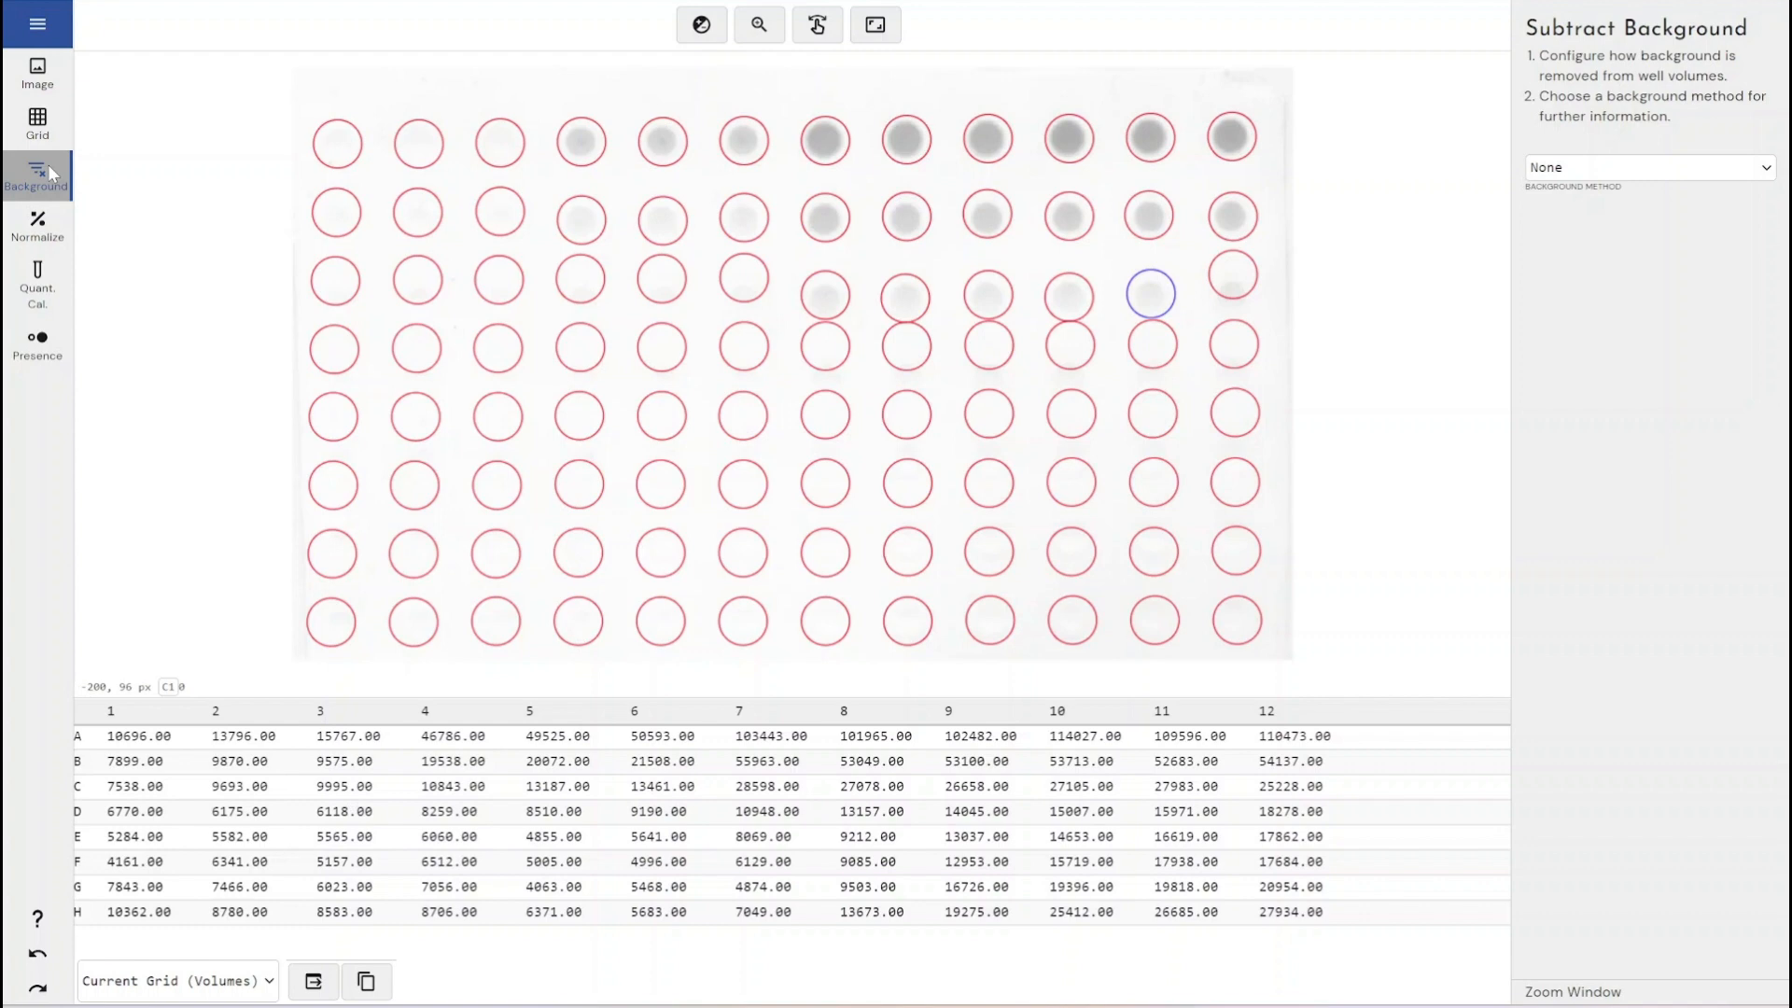
click(1625, 167)
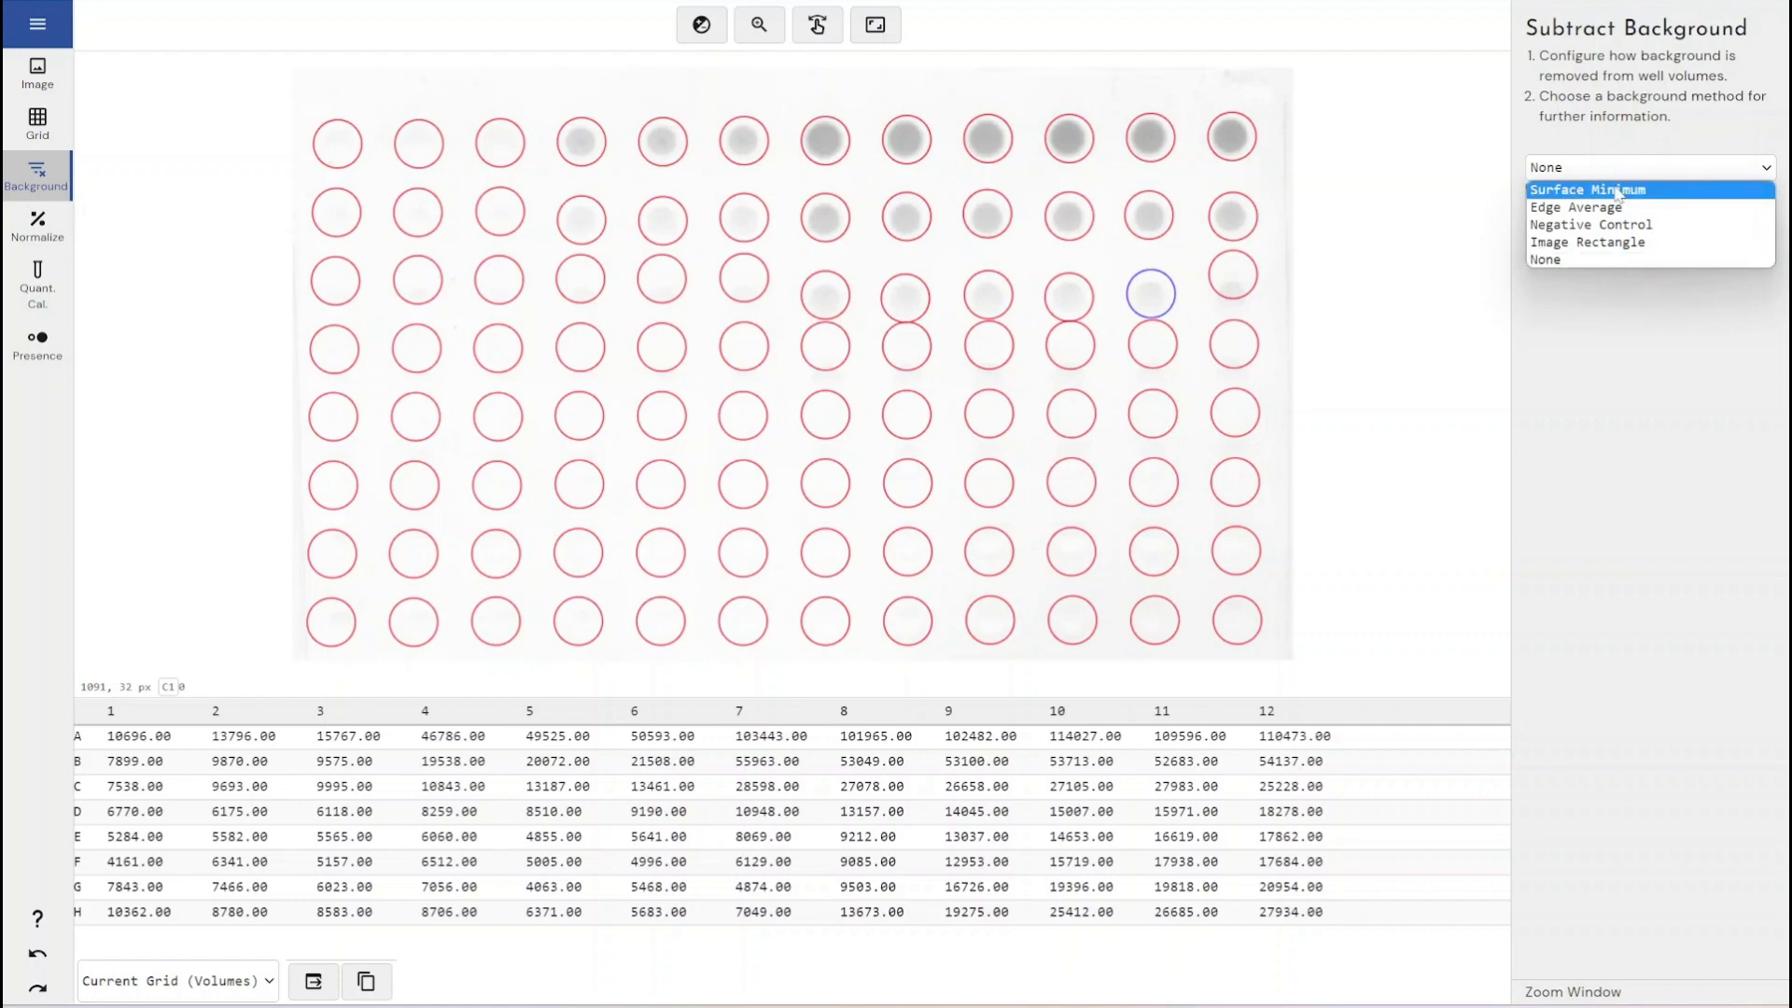
click(1617, 189)
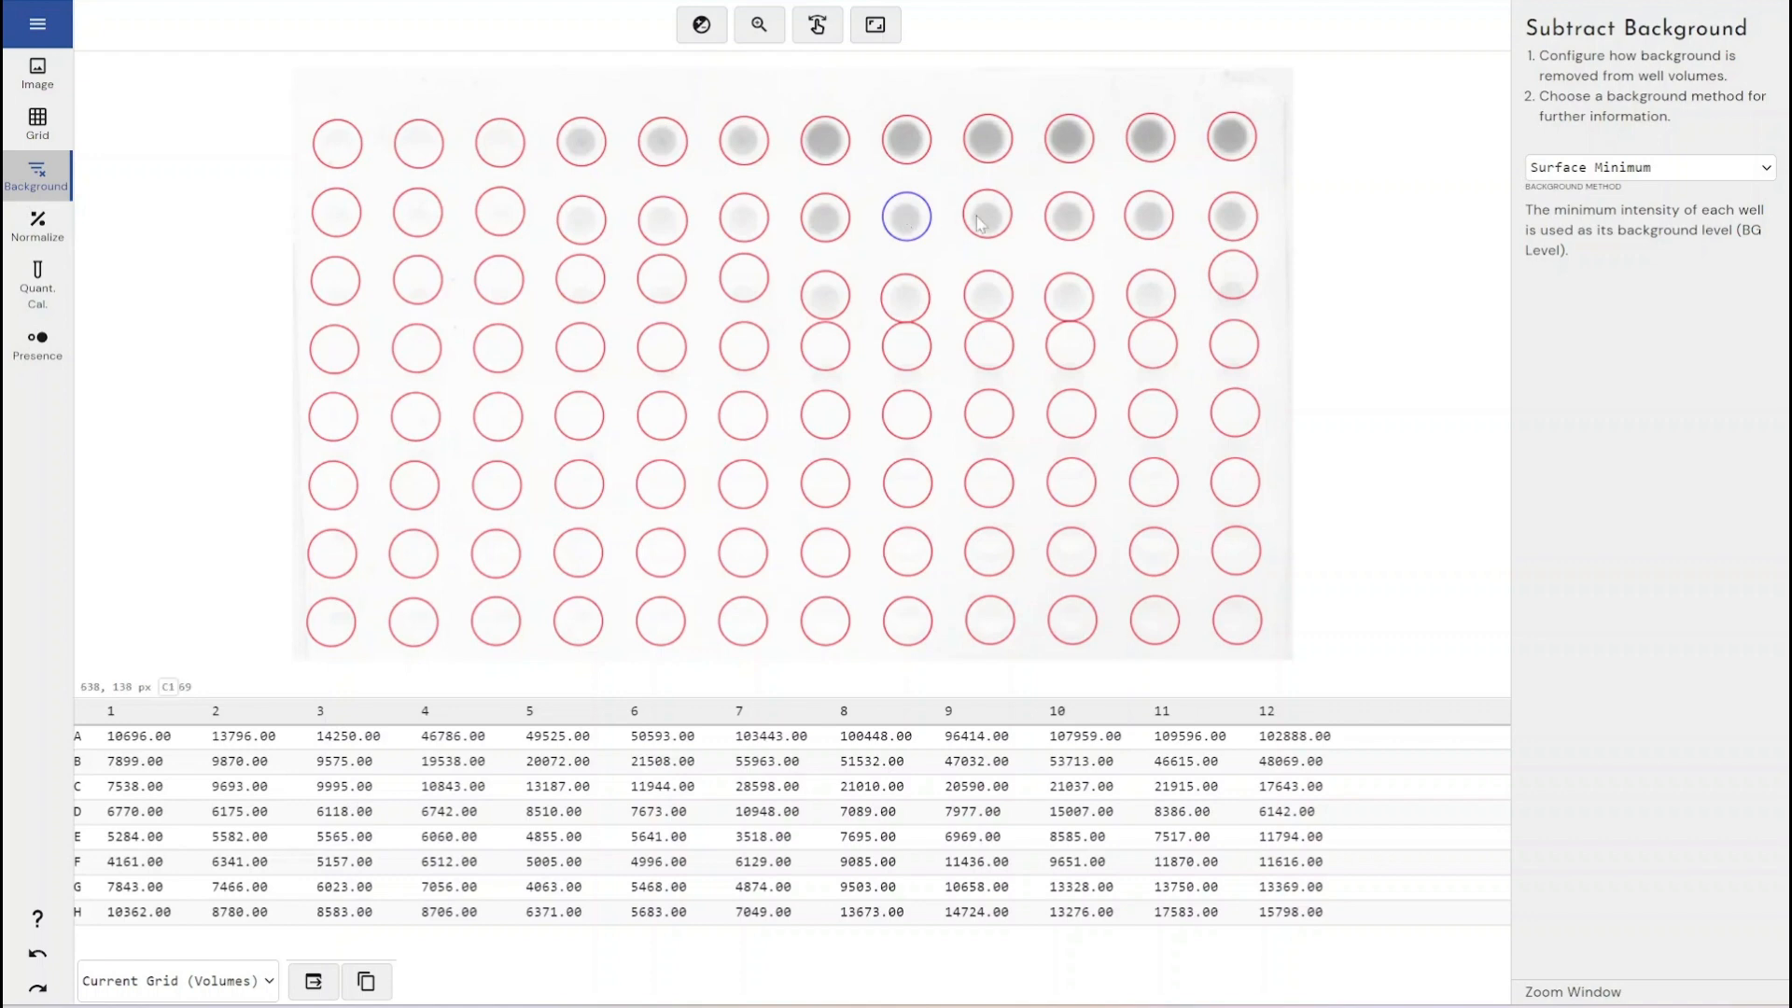
- Change the background method to Edge Average
click(1553, 168)
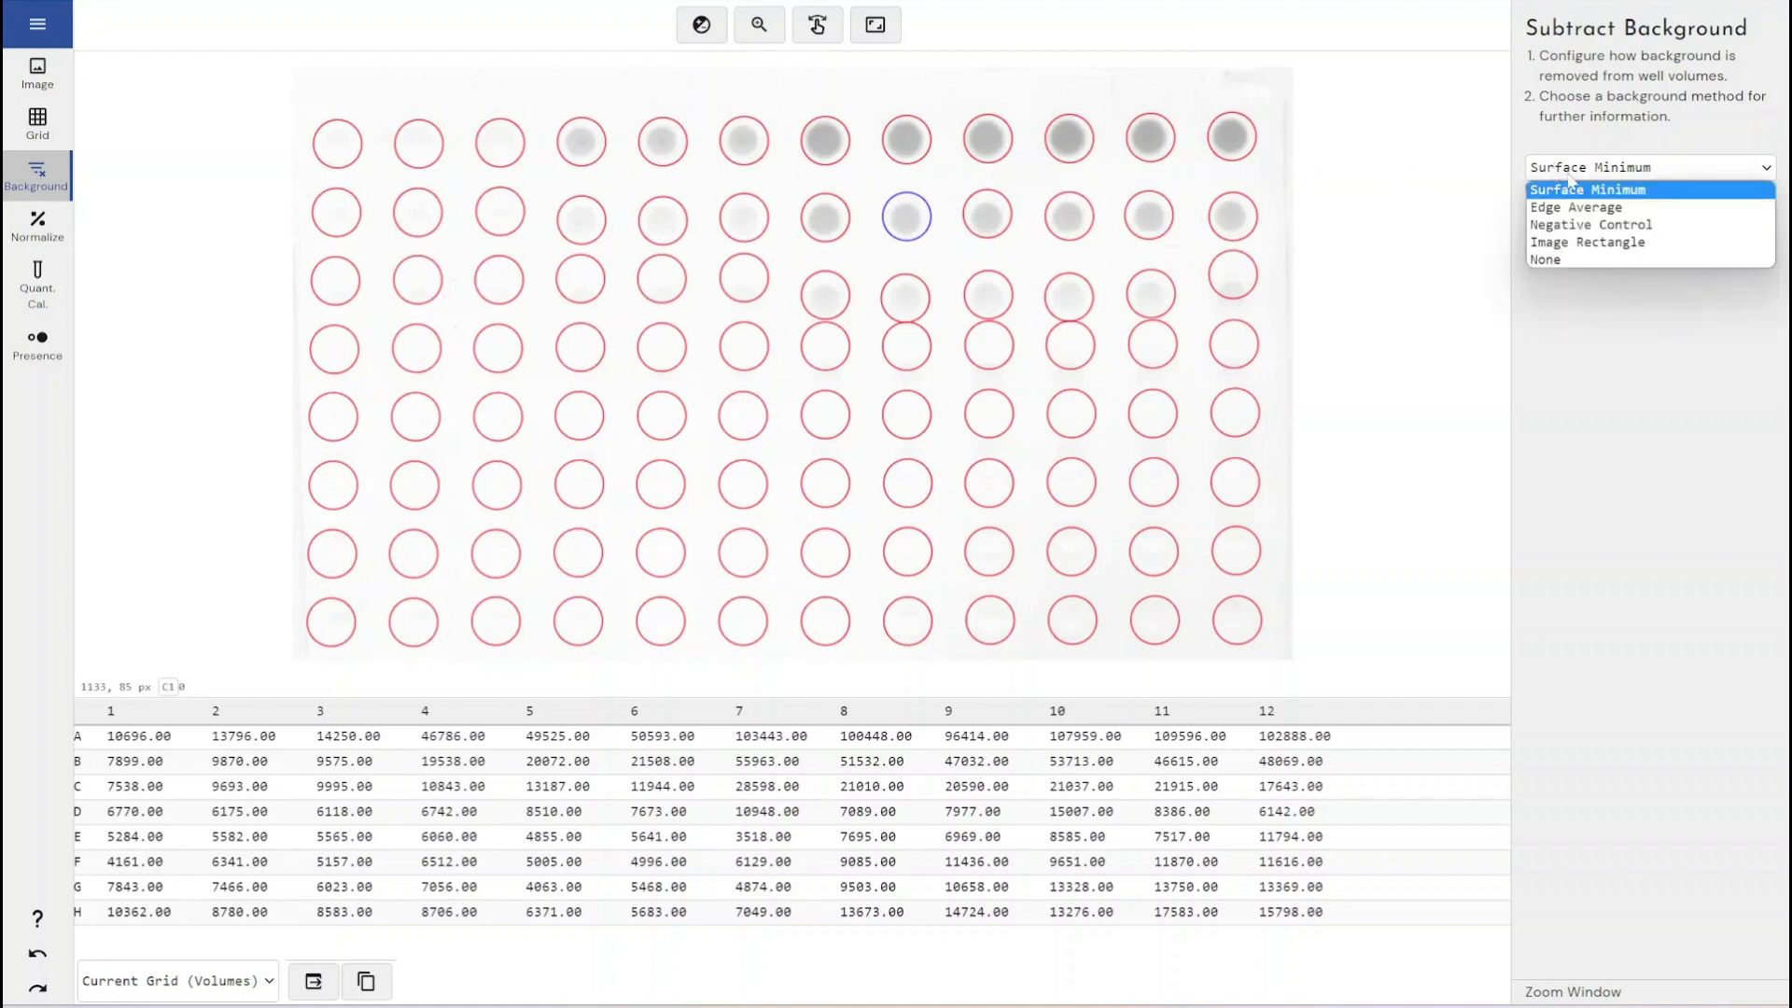
click(1568, 207)
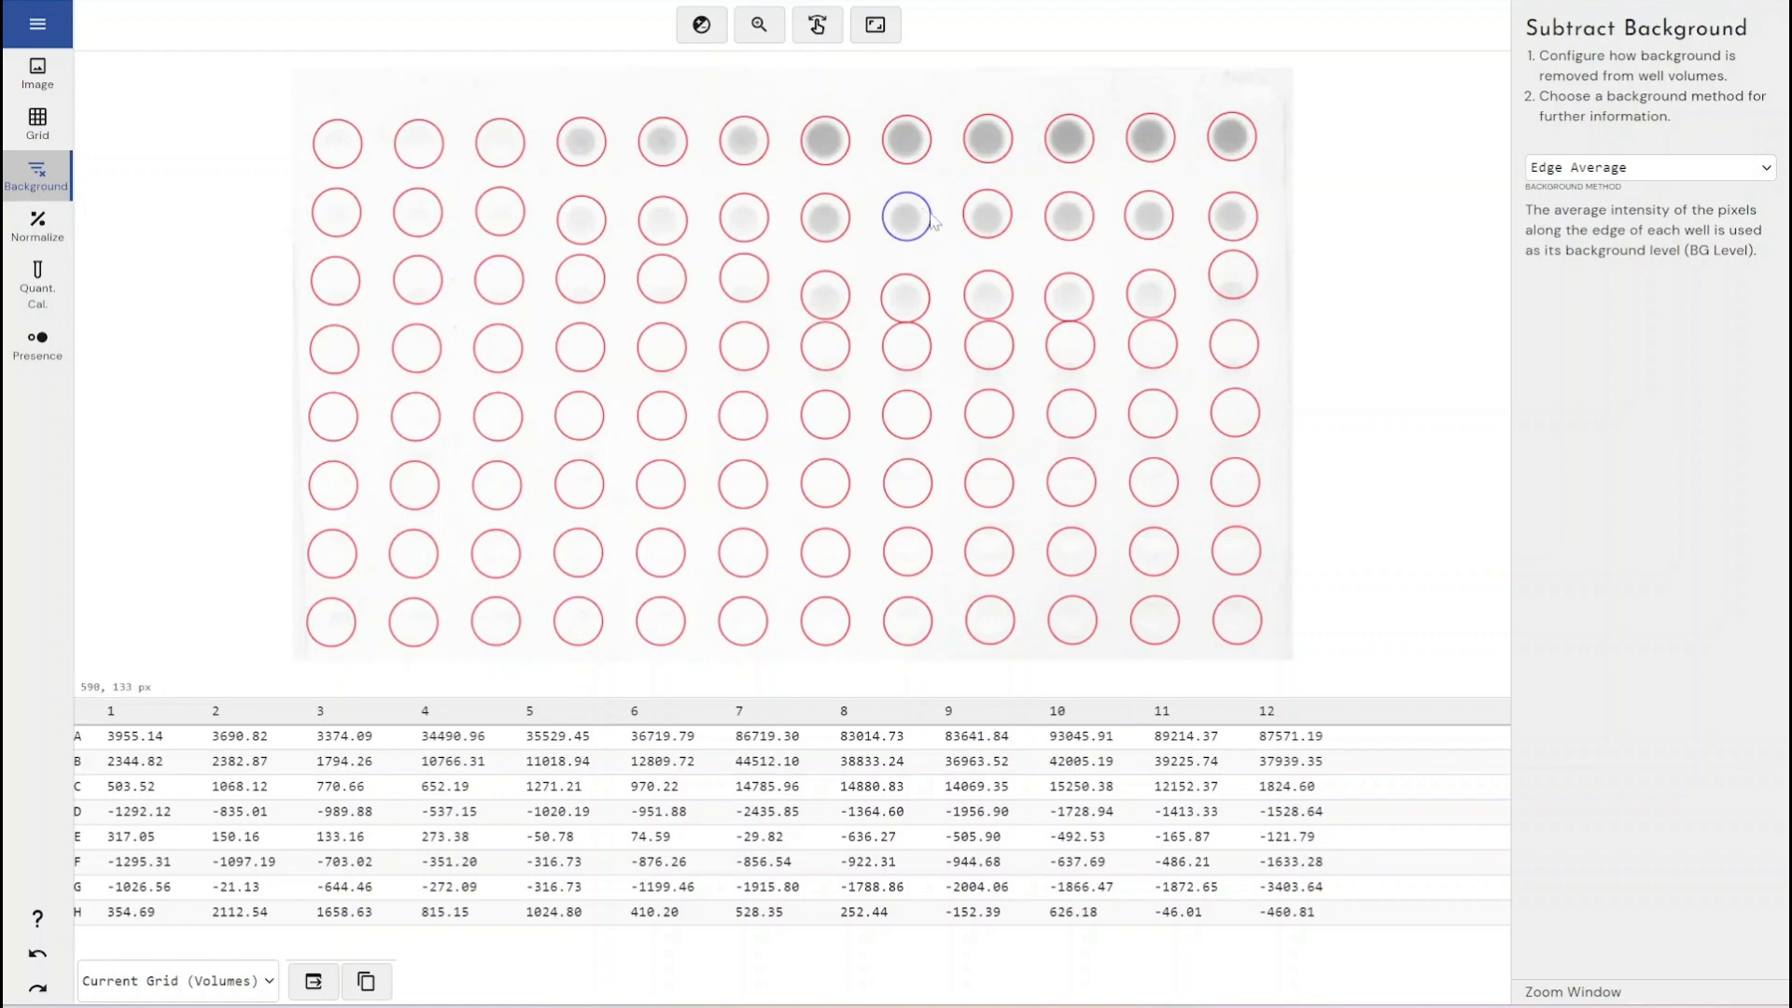
- Switch the background method to Negative Control and set wells A1, A2 and A3 as negative controls
click(1535, 169)
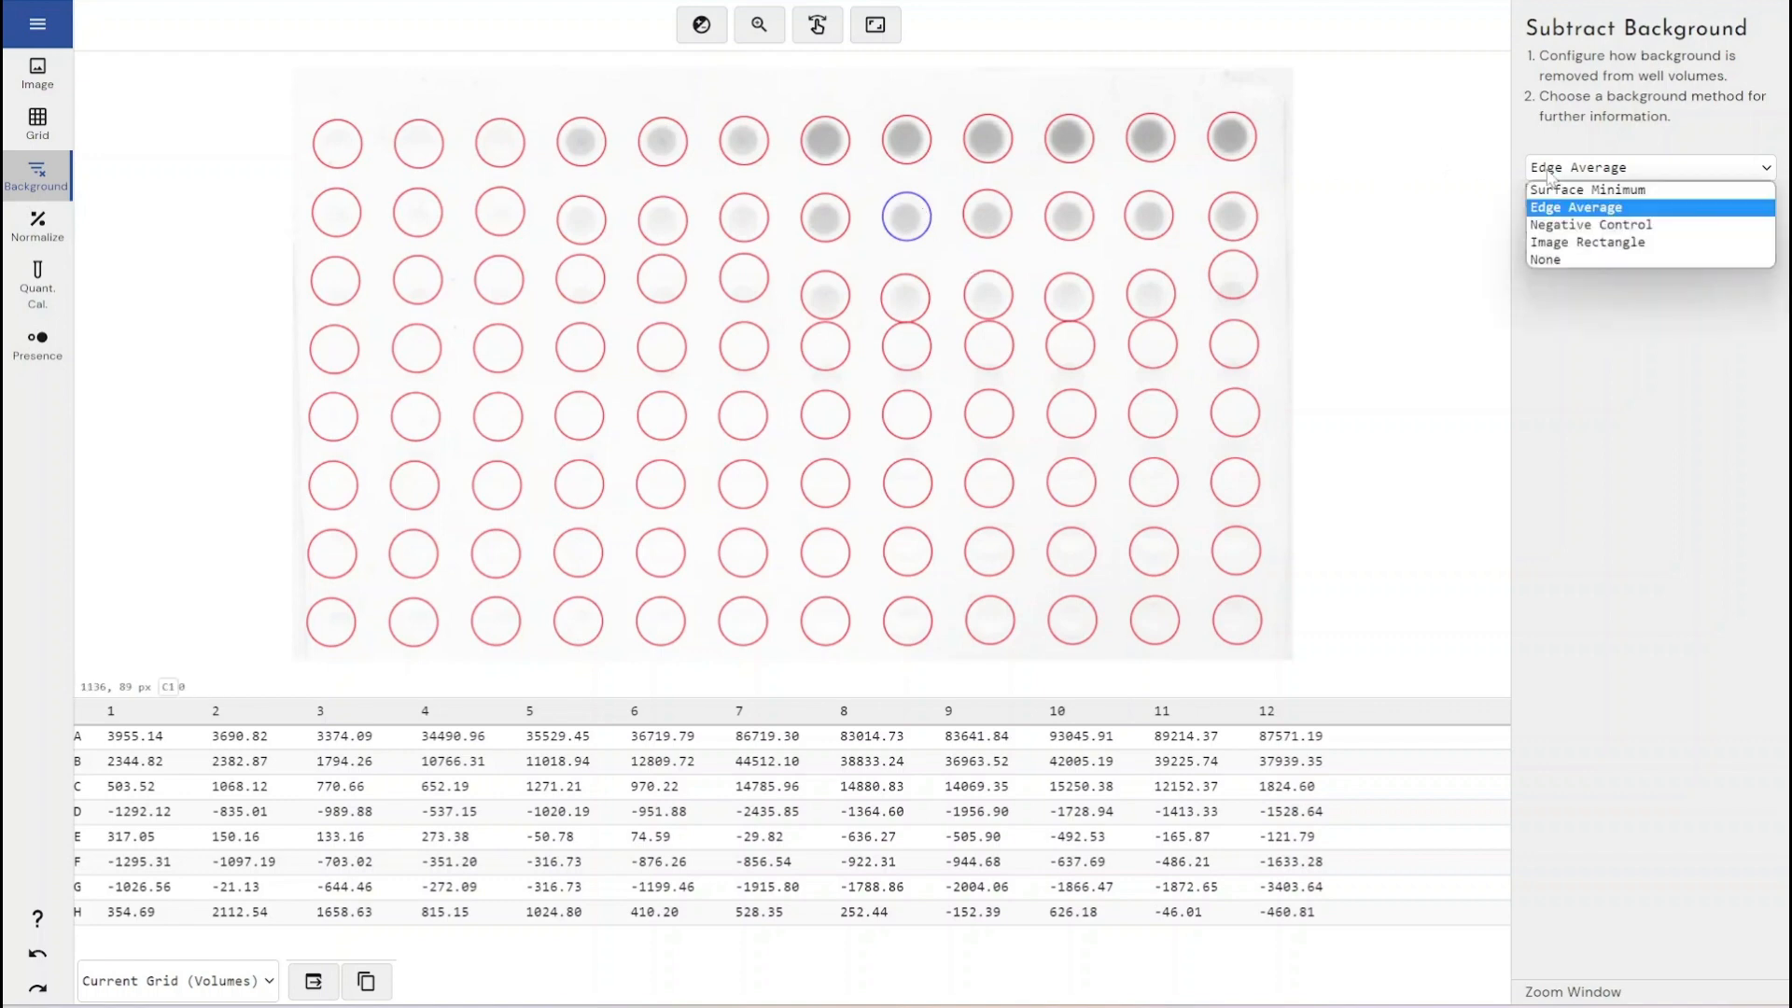
click(1616, 194)
click(1616, 187)
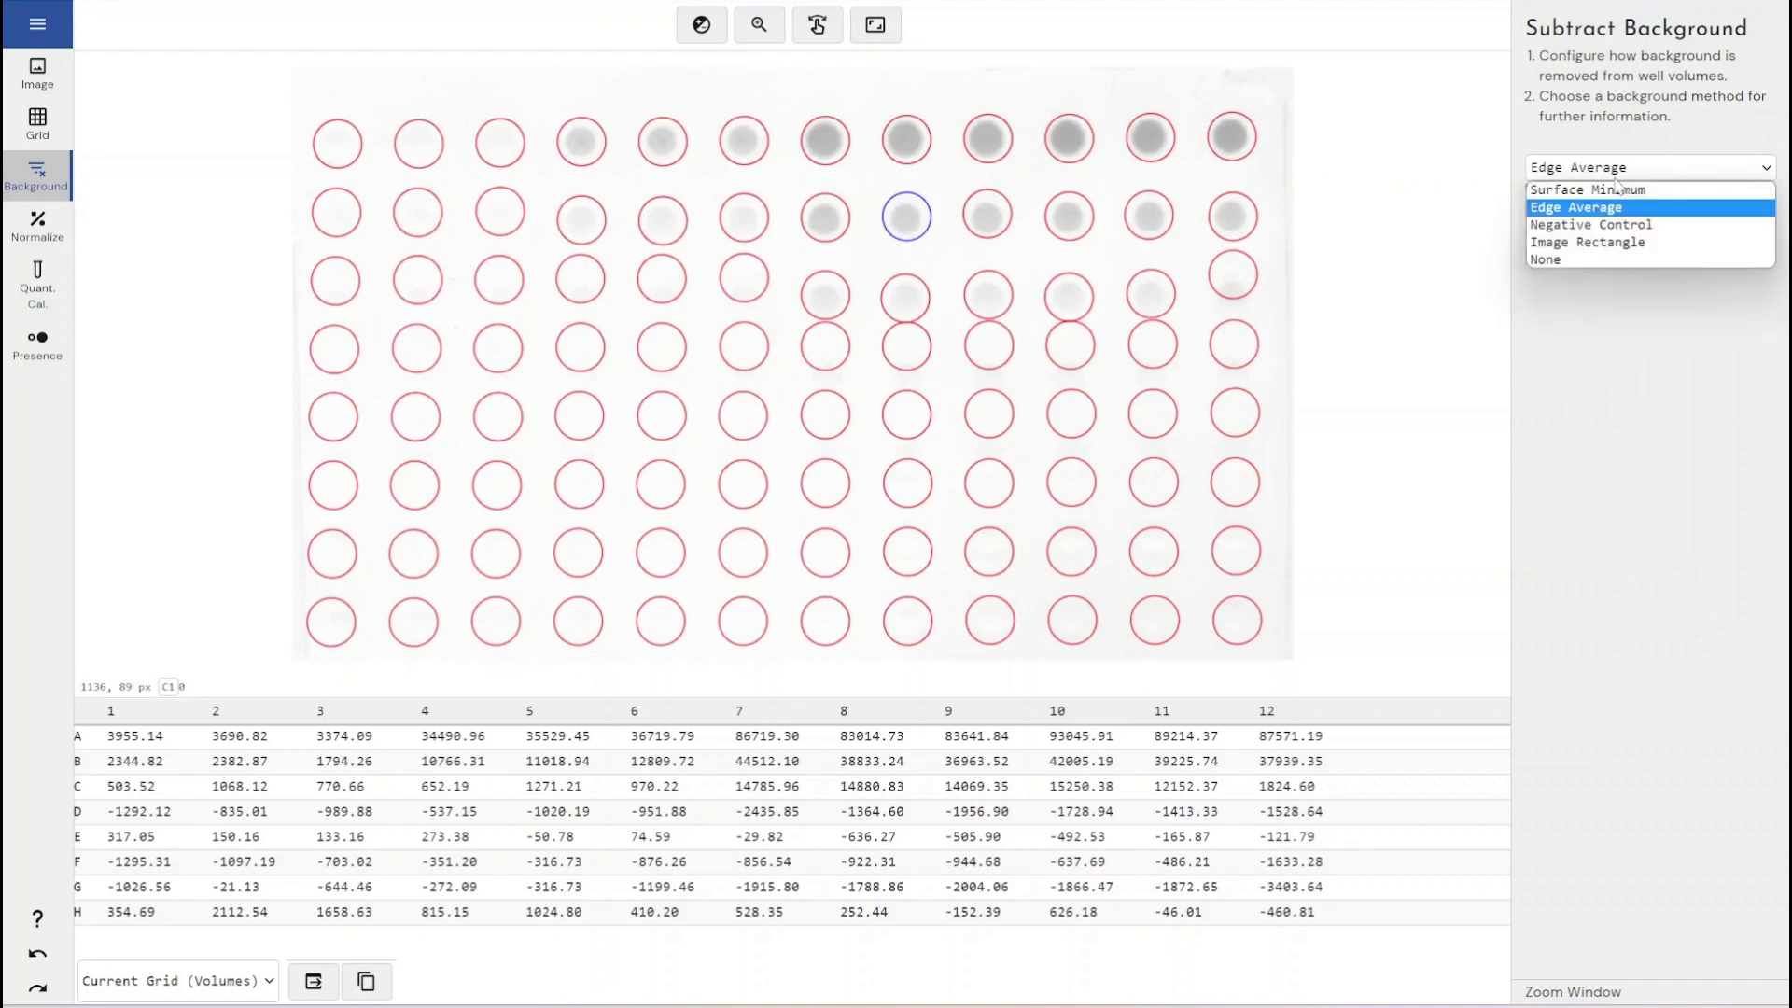
click(1598, 228)
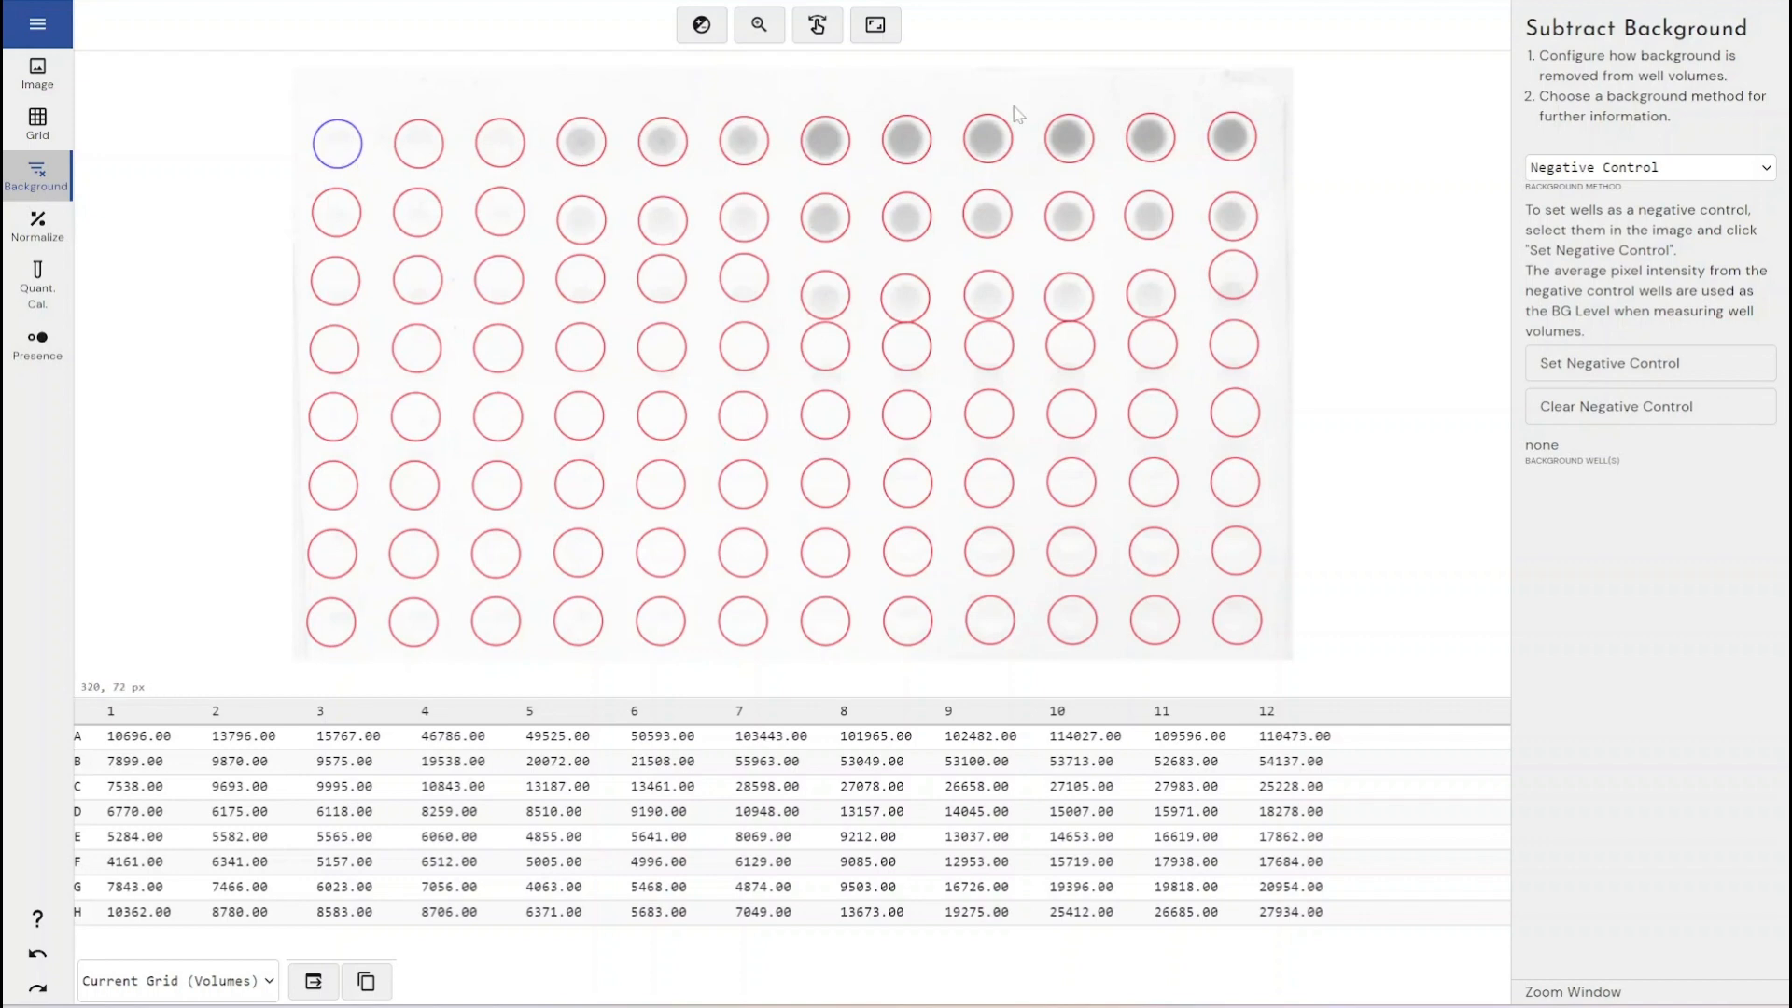
click(1696, 364)
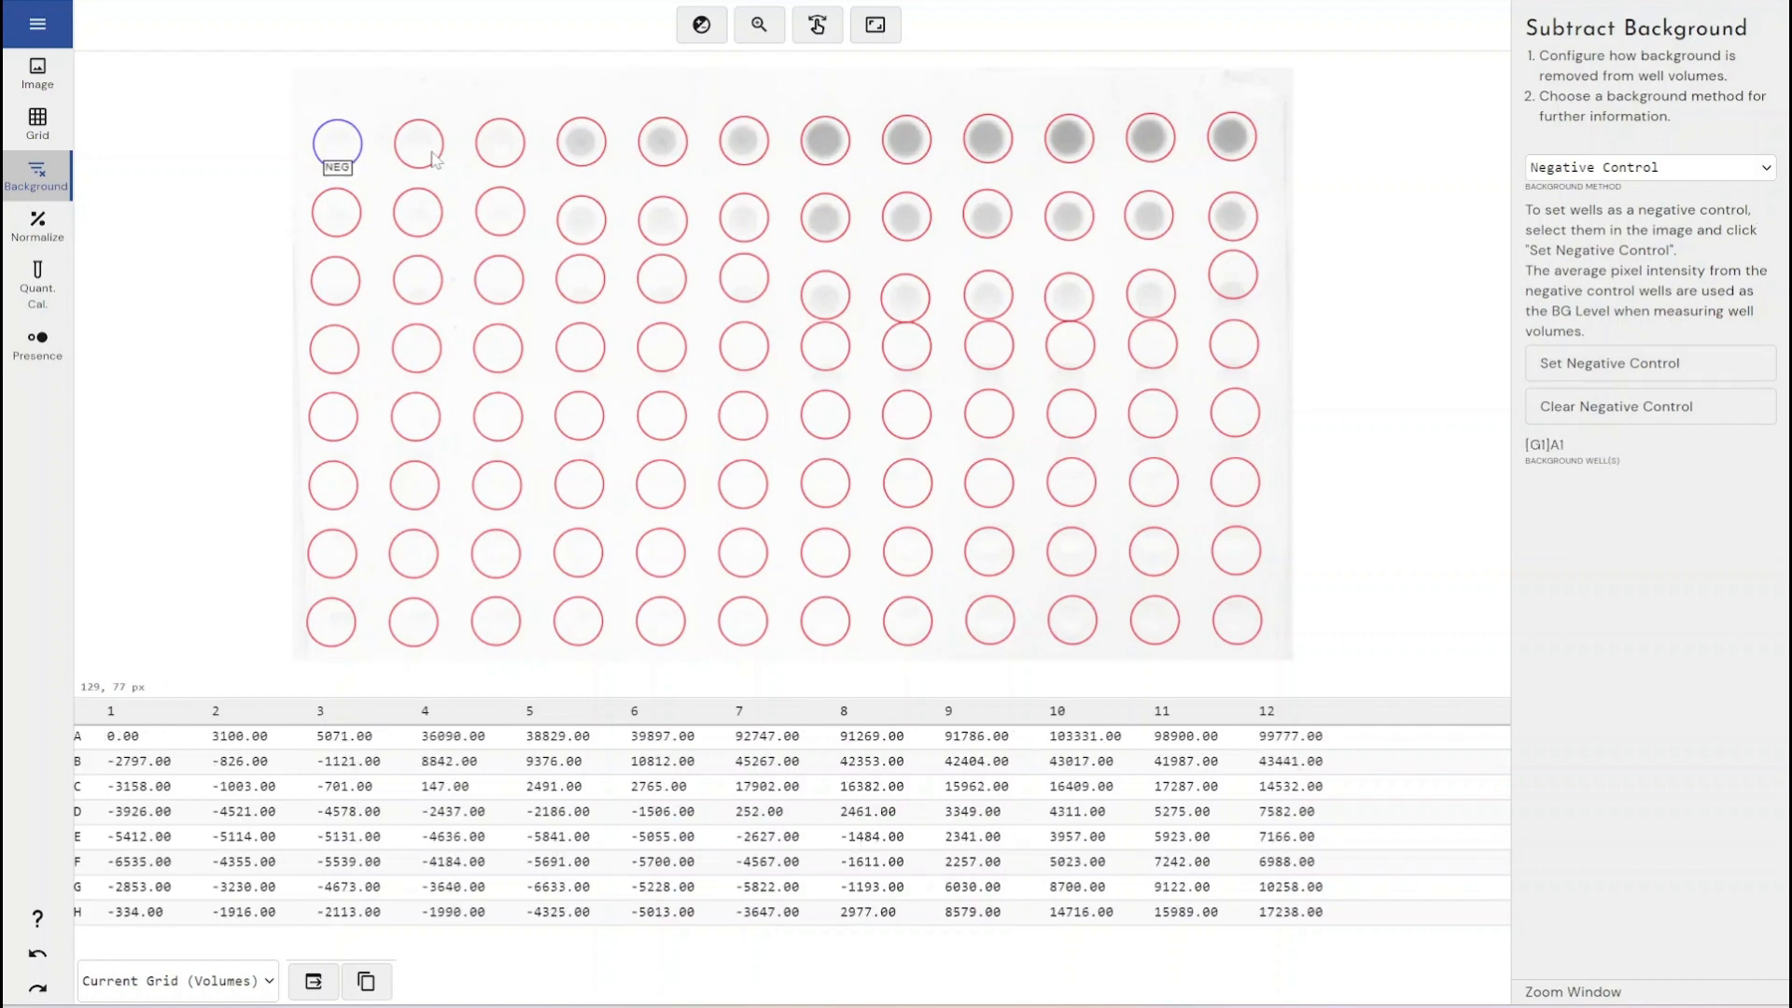
click(1557, 362)
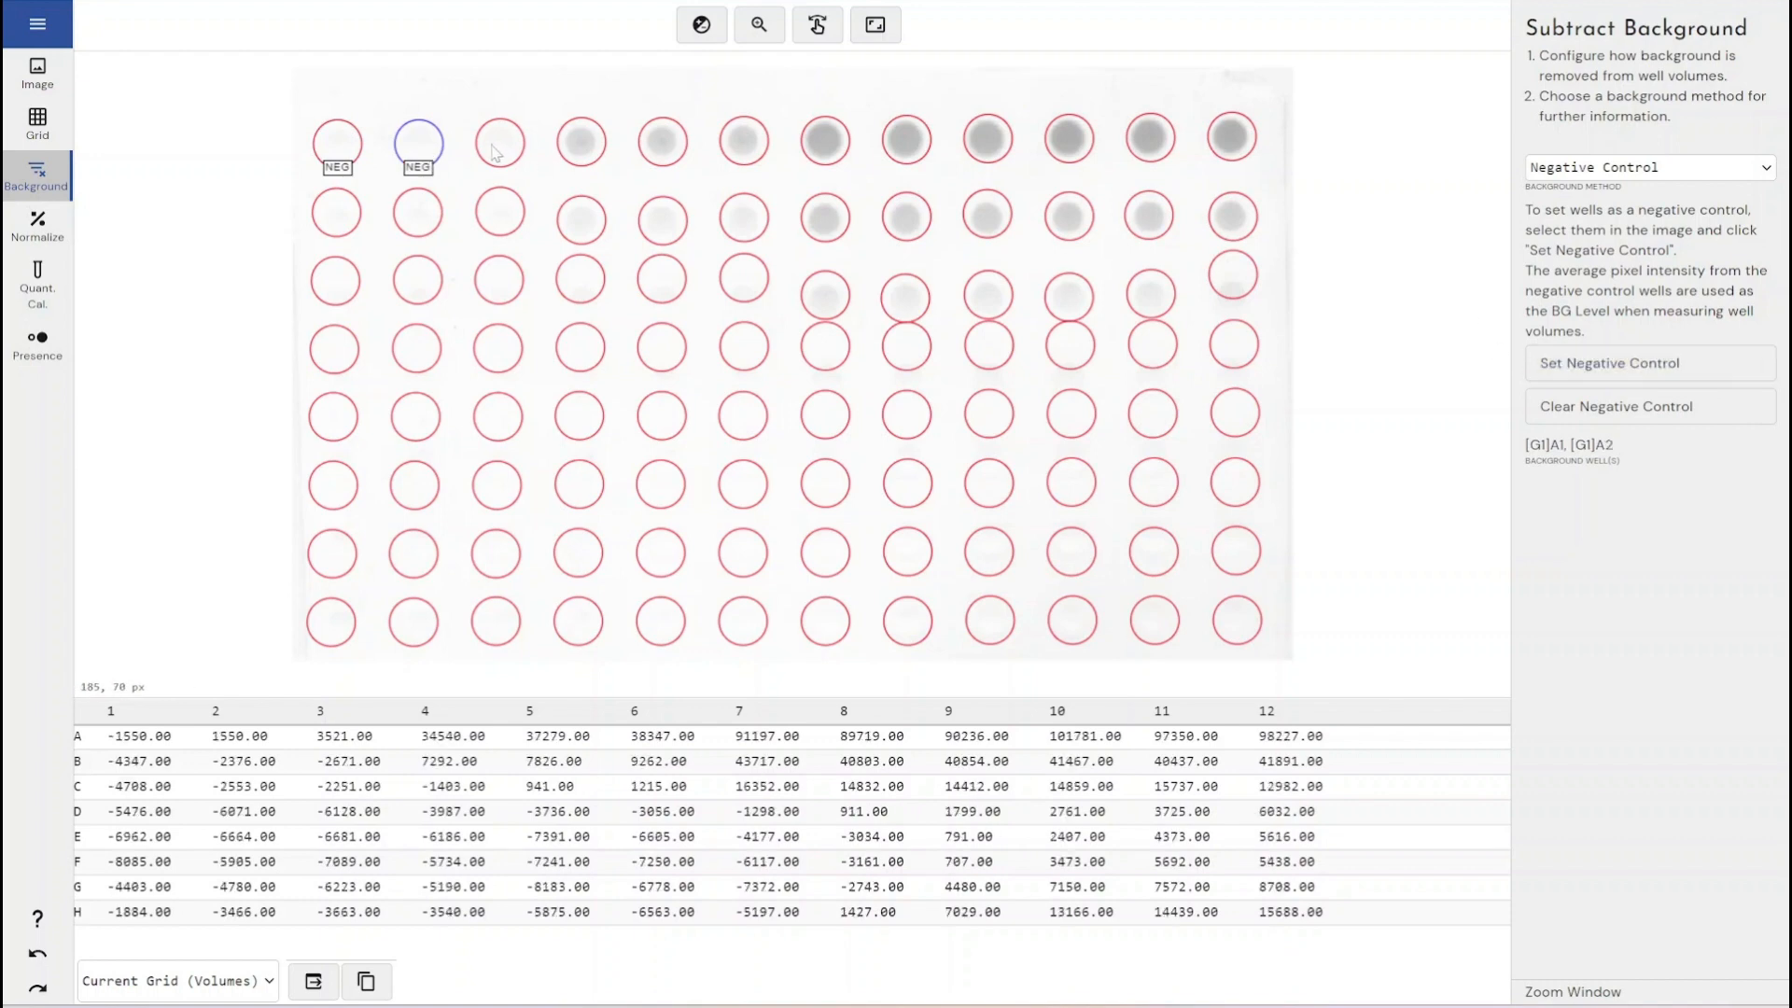
click(1605, 363)
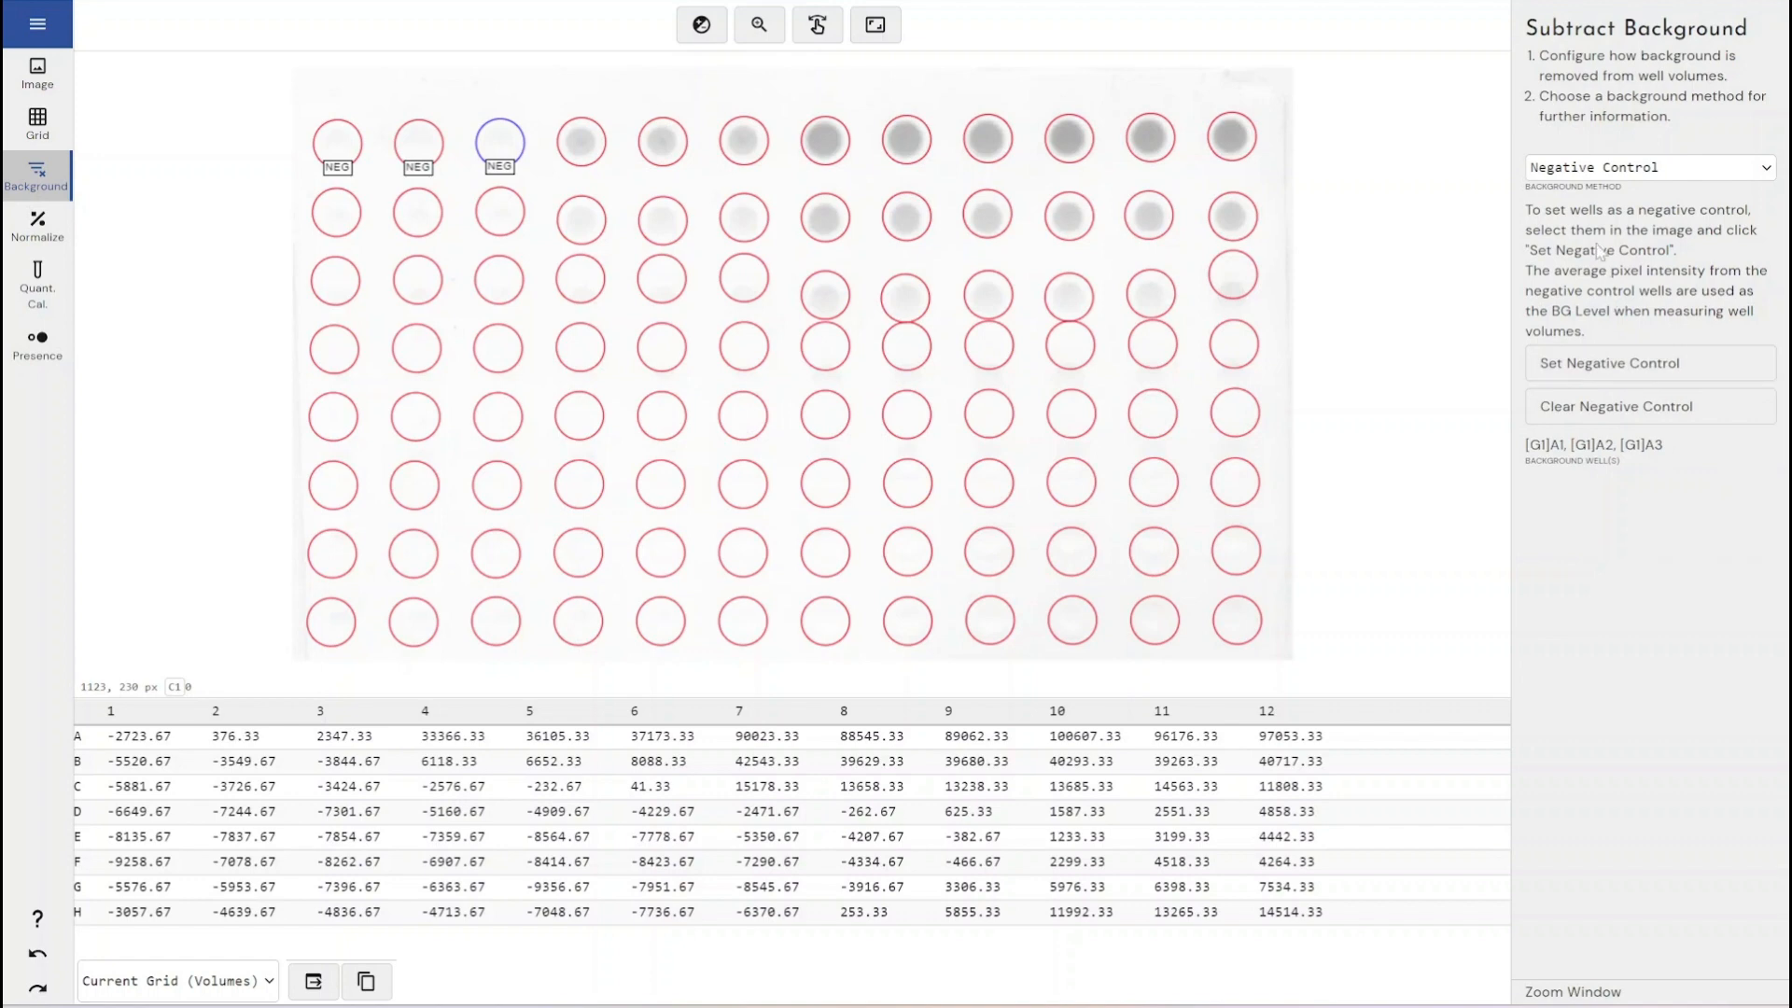
- Choose the Image Rectangle method and shrink the background rectangle to a narrow strip along the blot's right edge
click(1626, 174)
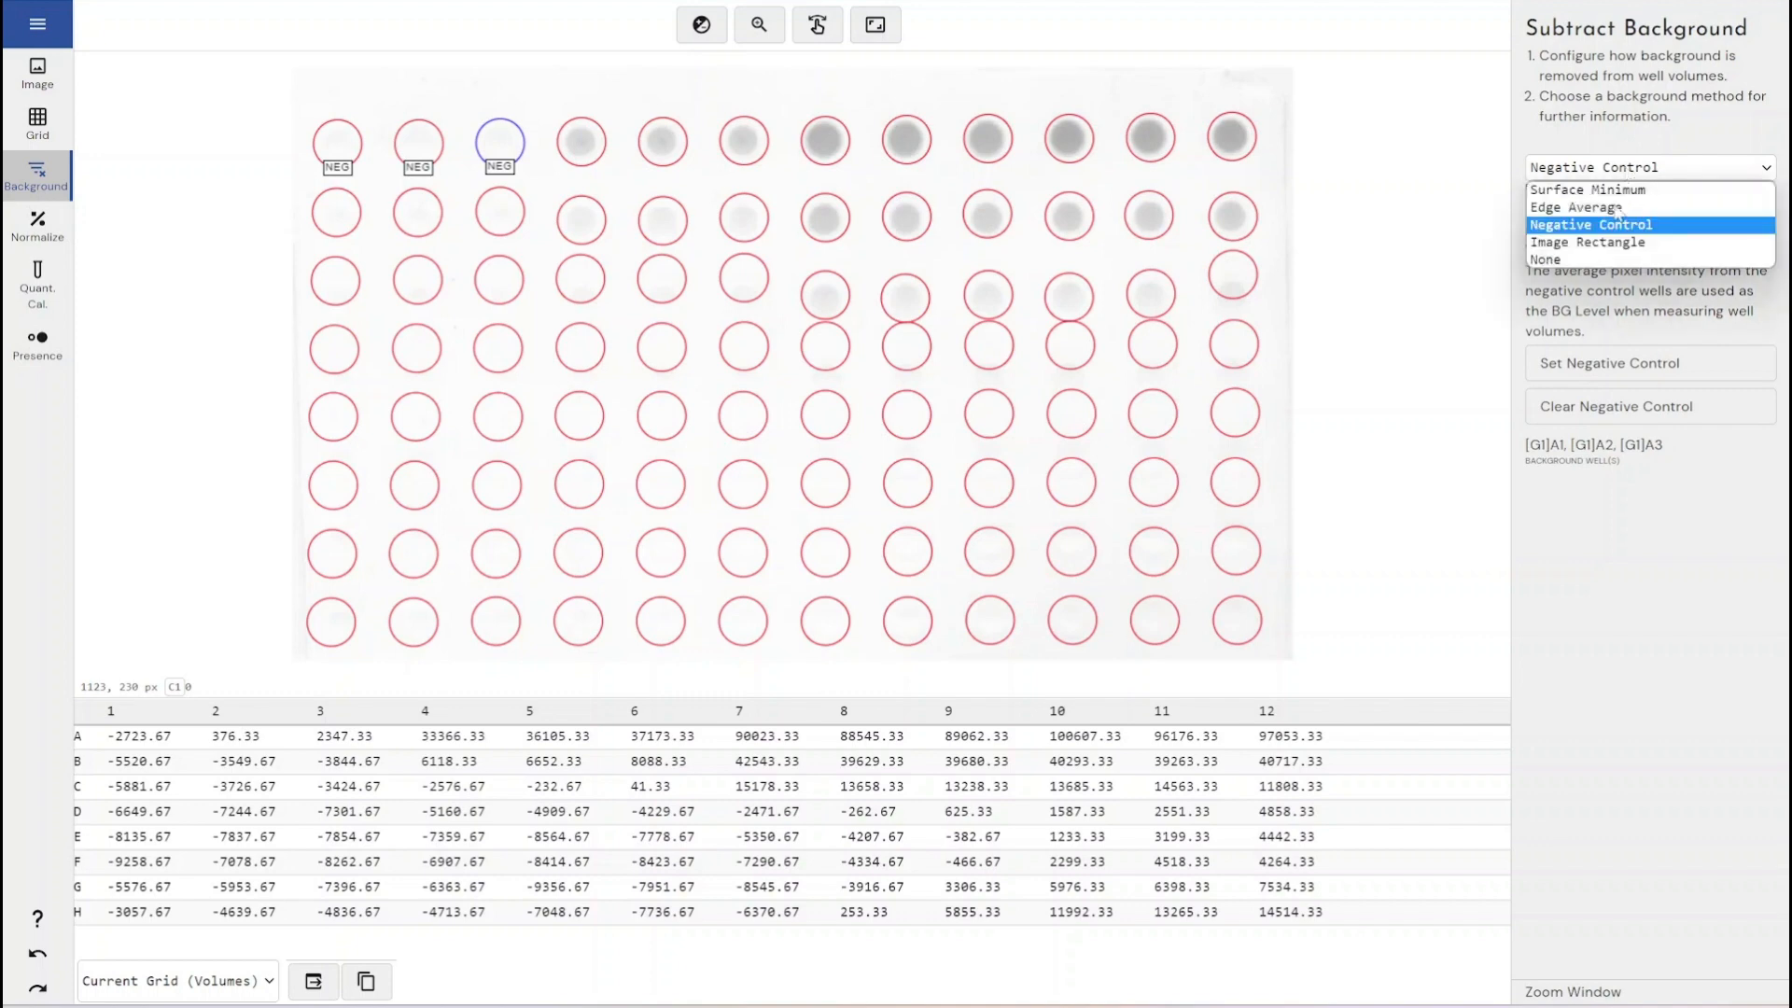
click(1605, 246)
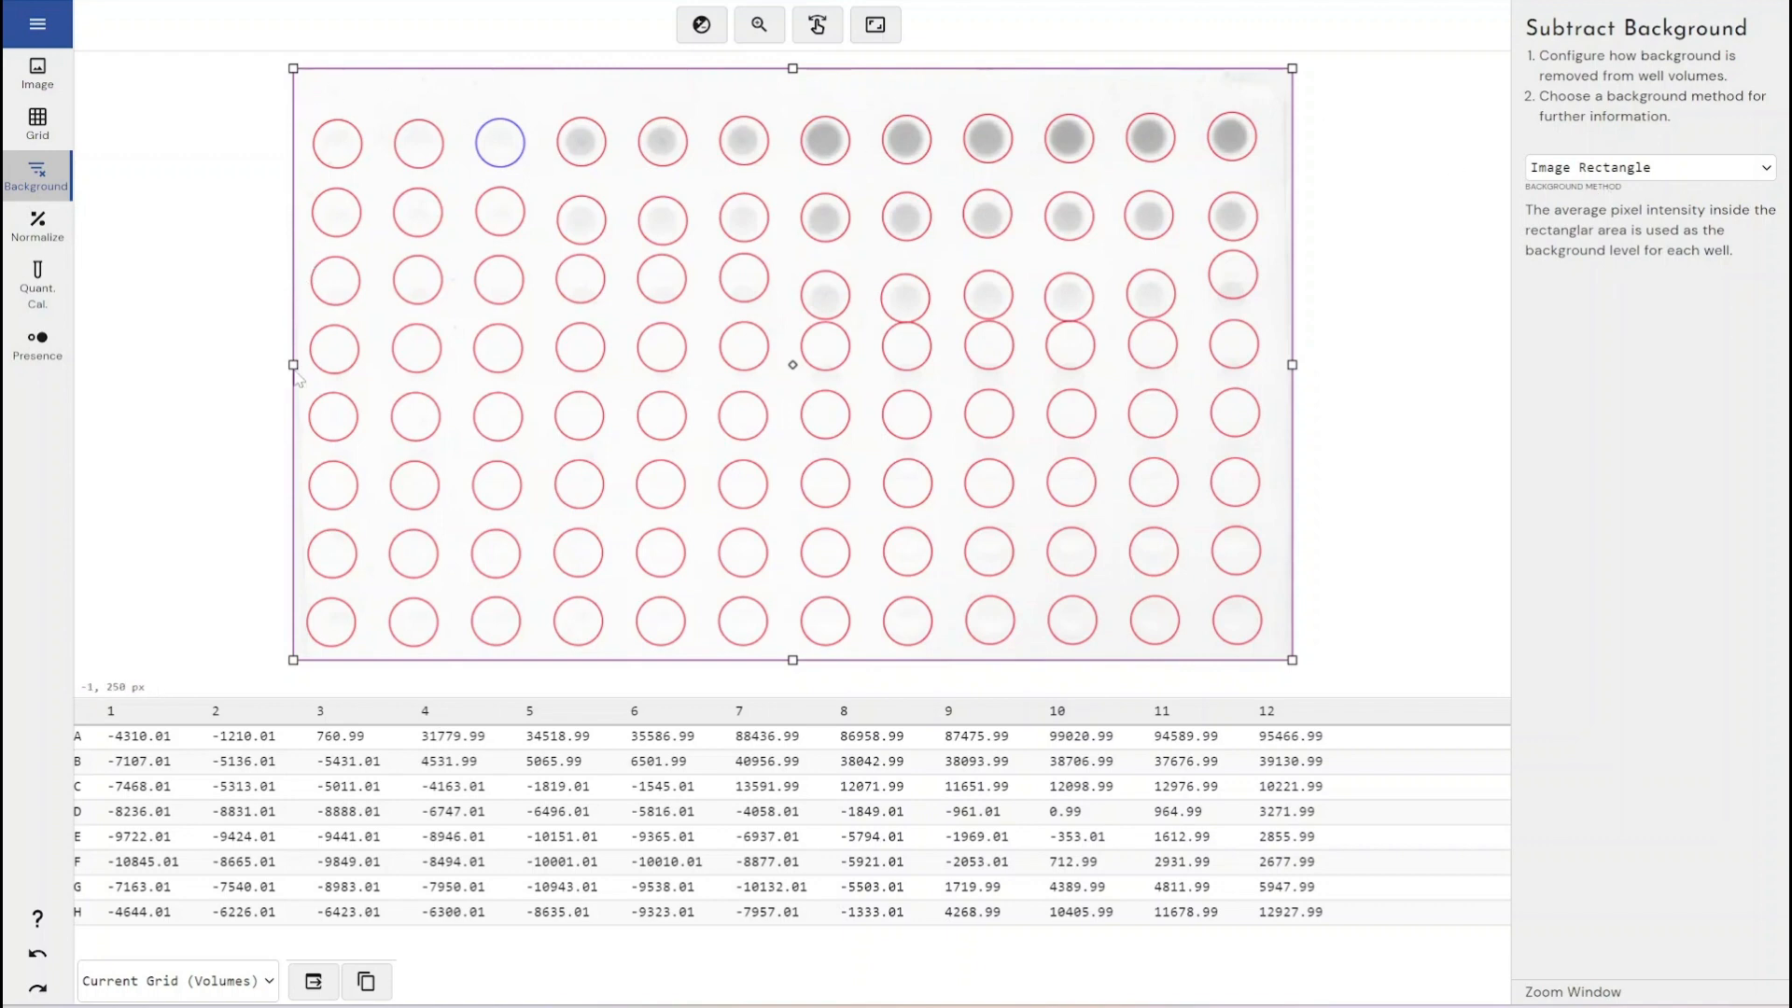
drag(295, 366, 1272, 429)
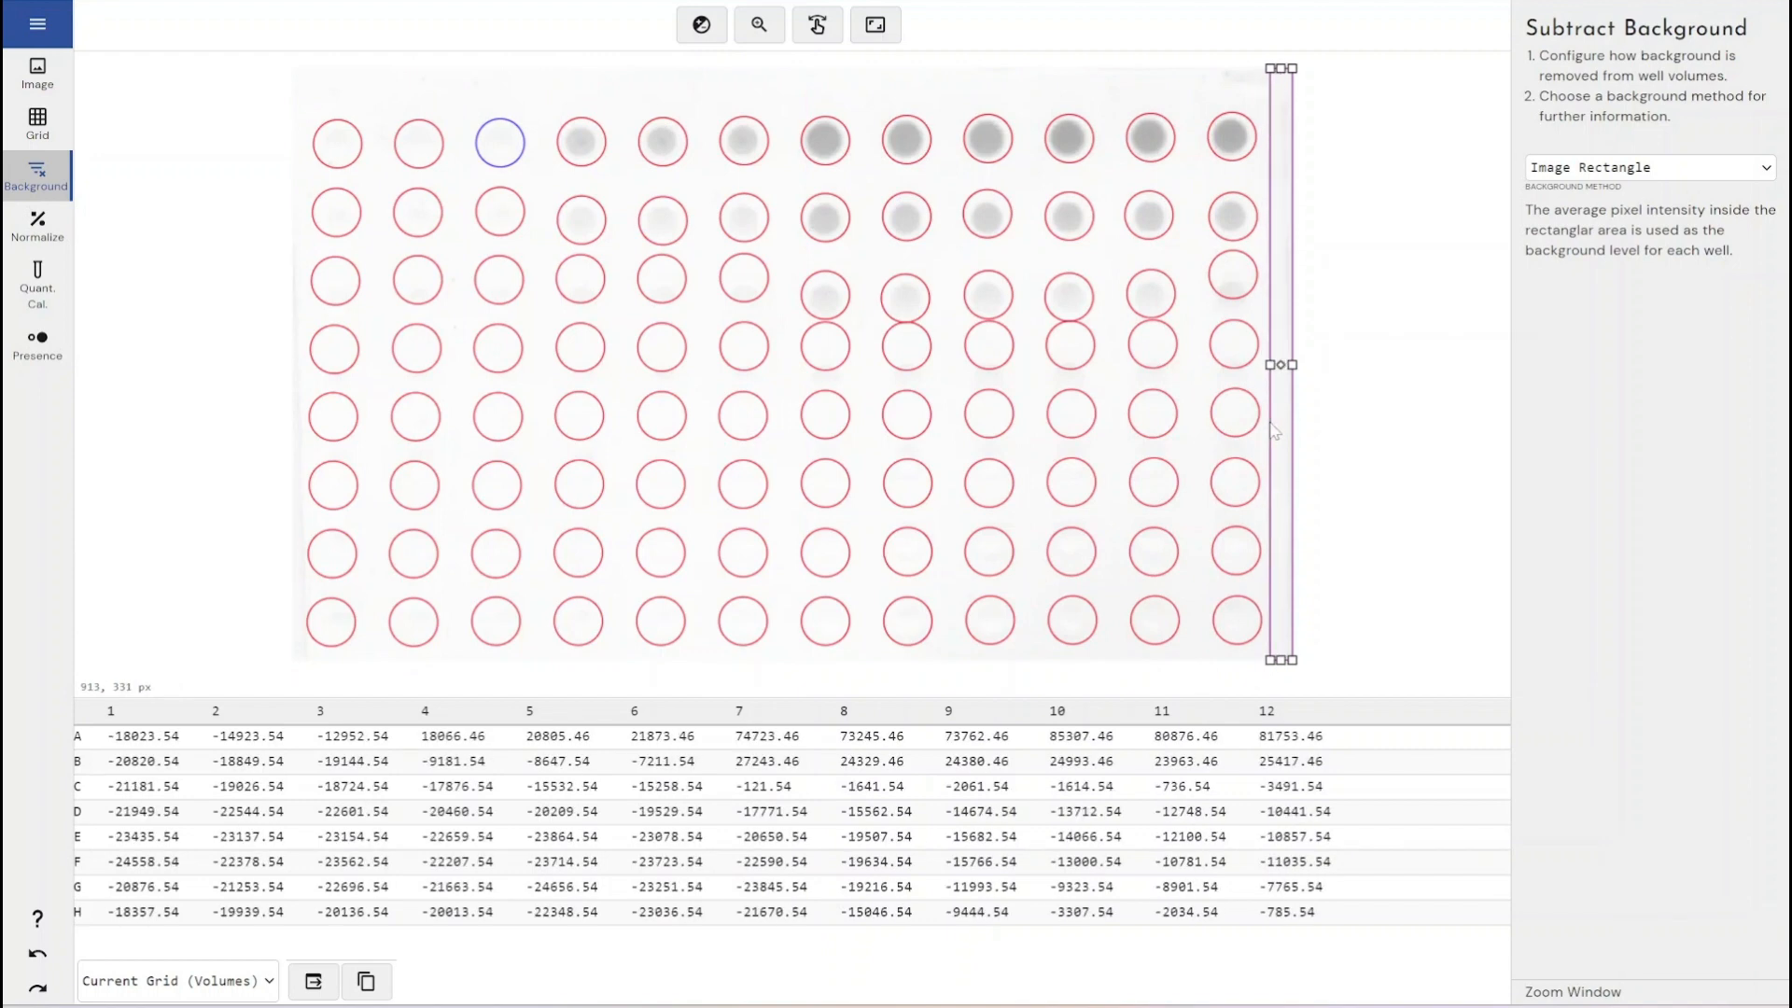
drag(1281, 68, 1281, 88)
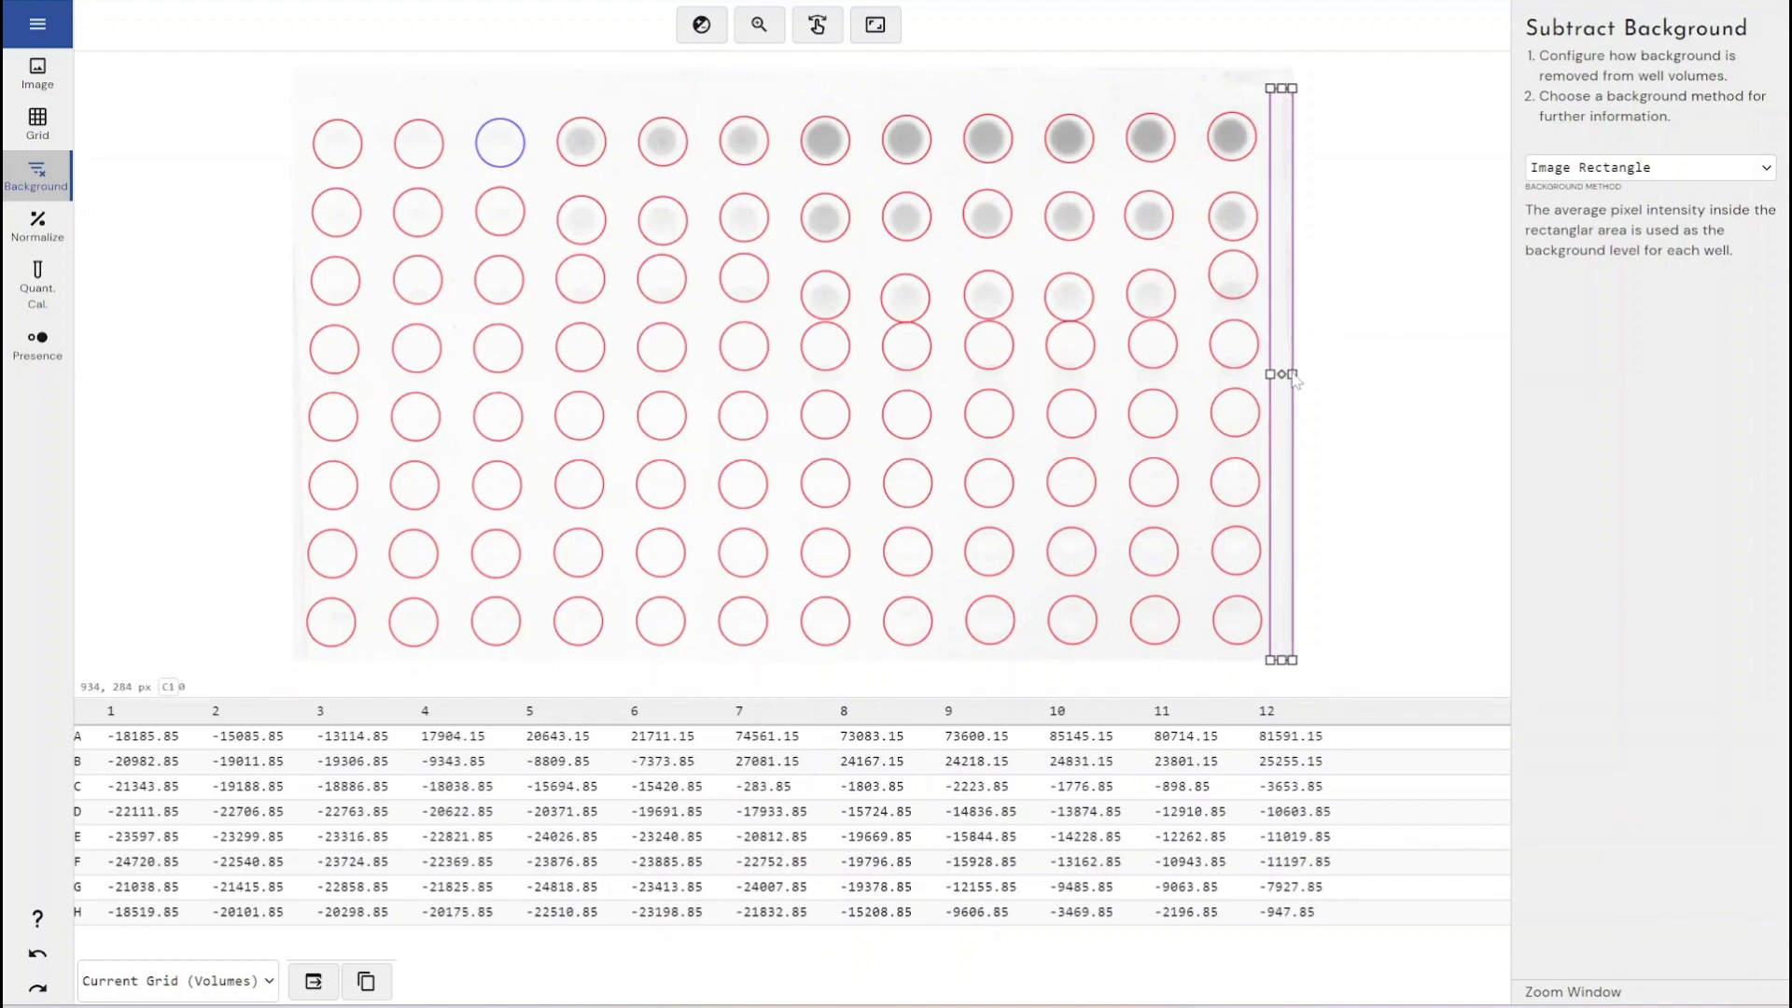
drag(1292, 374, 1289, 375)
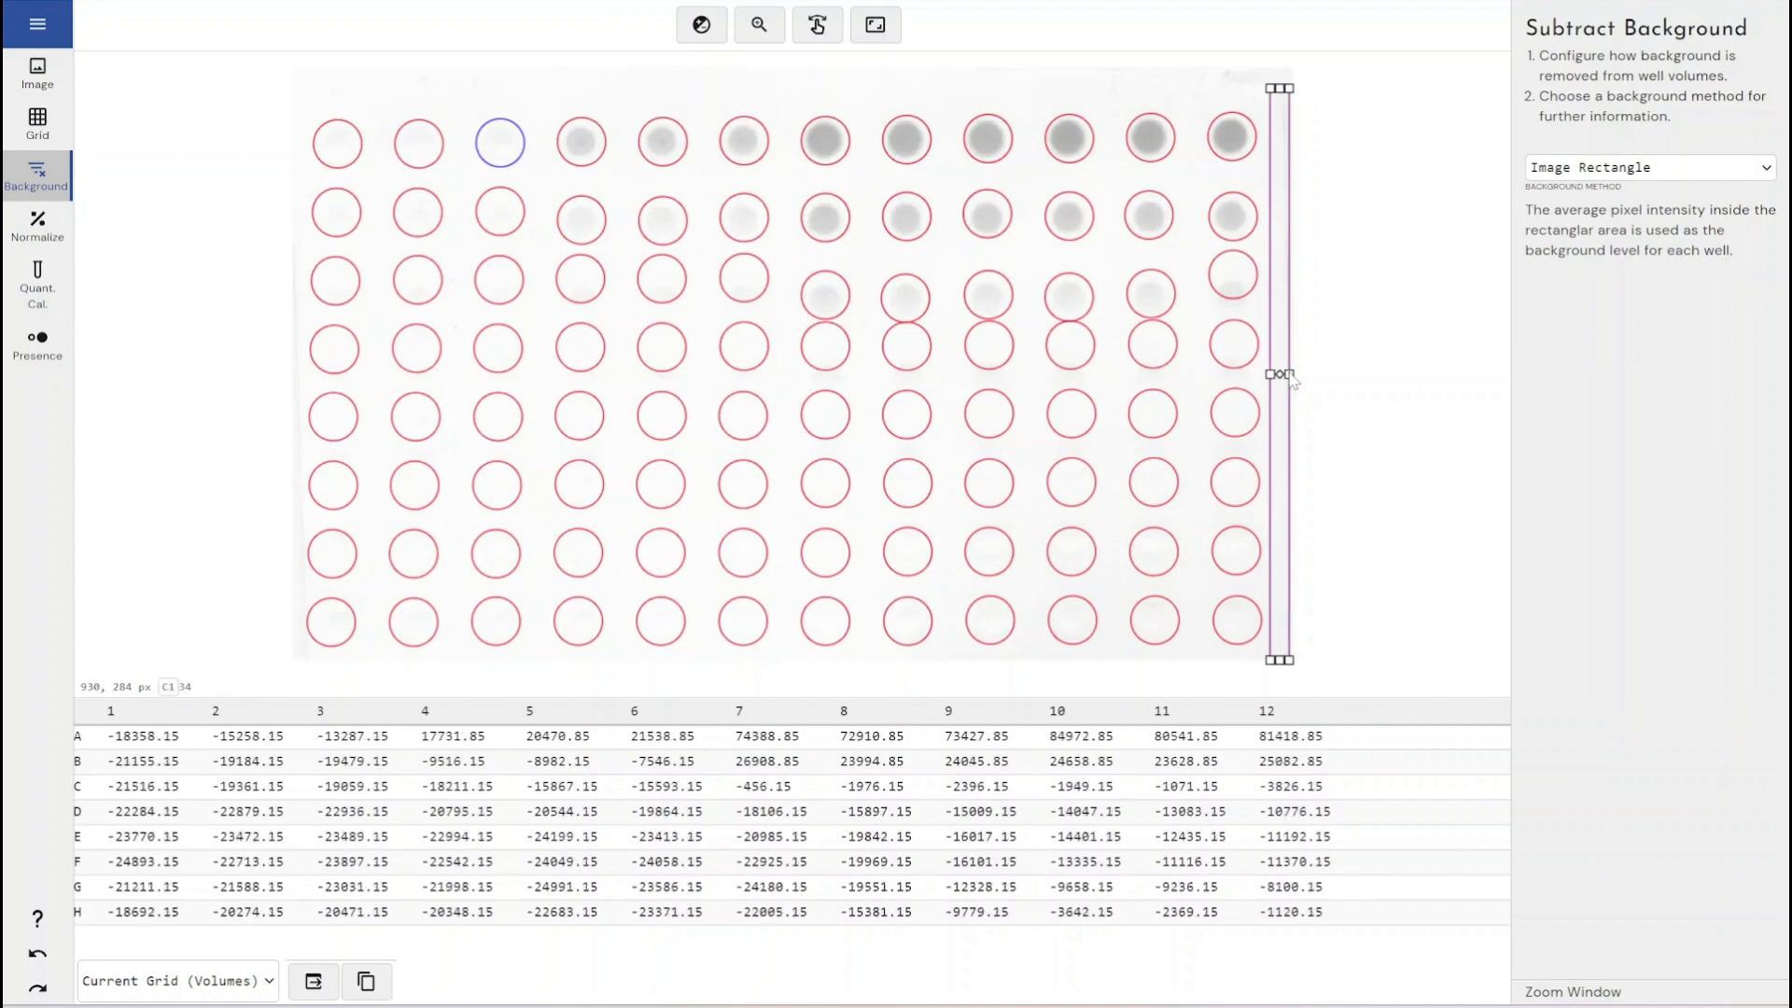
- Set the background method back to None
click(1599, 170)
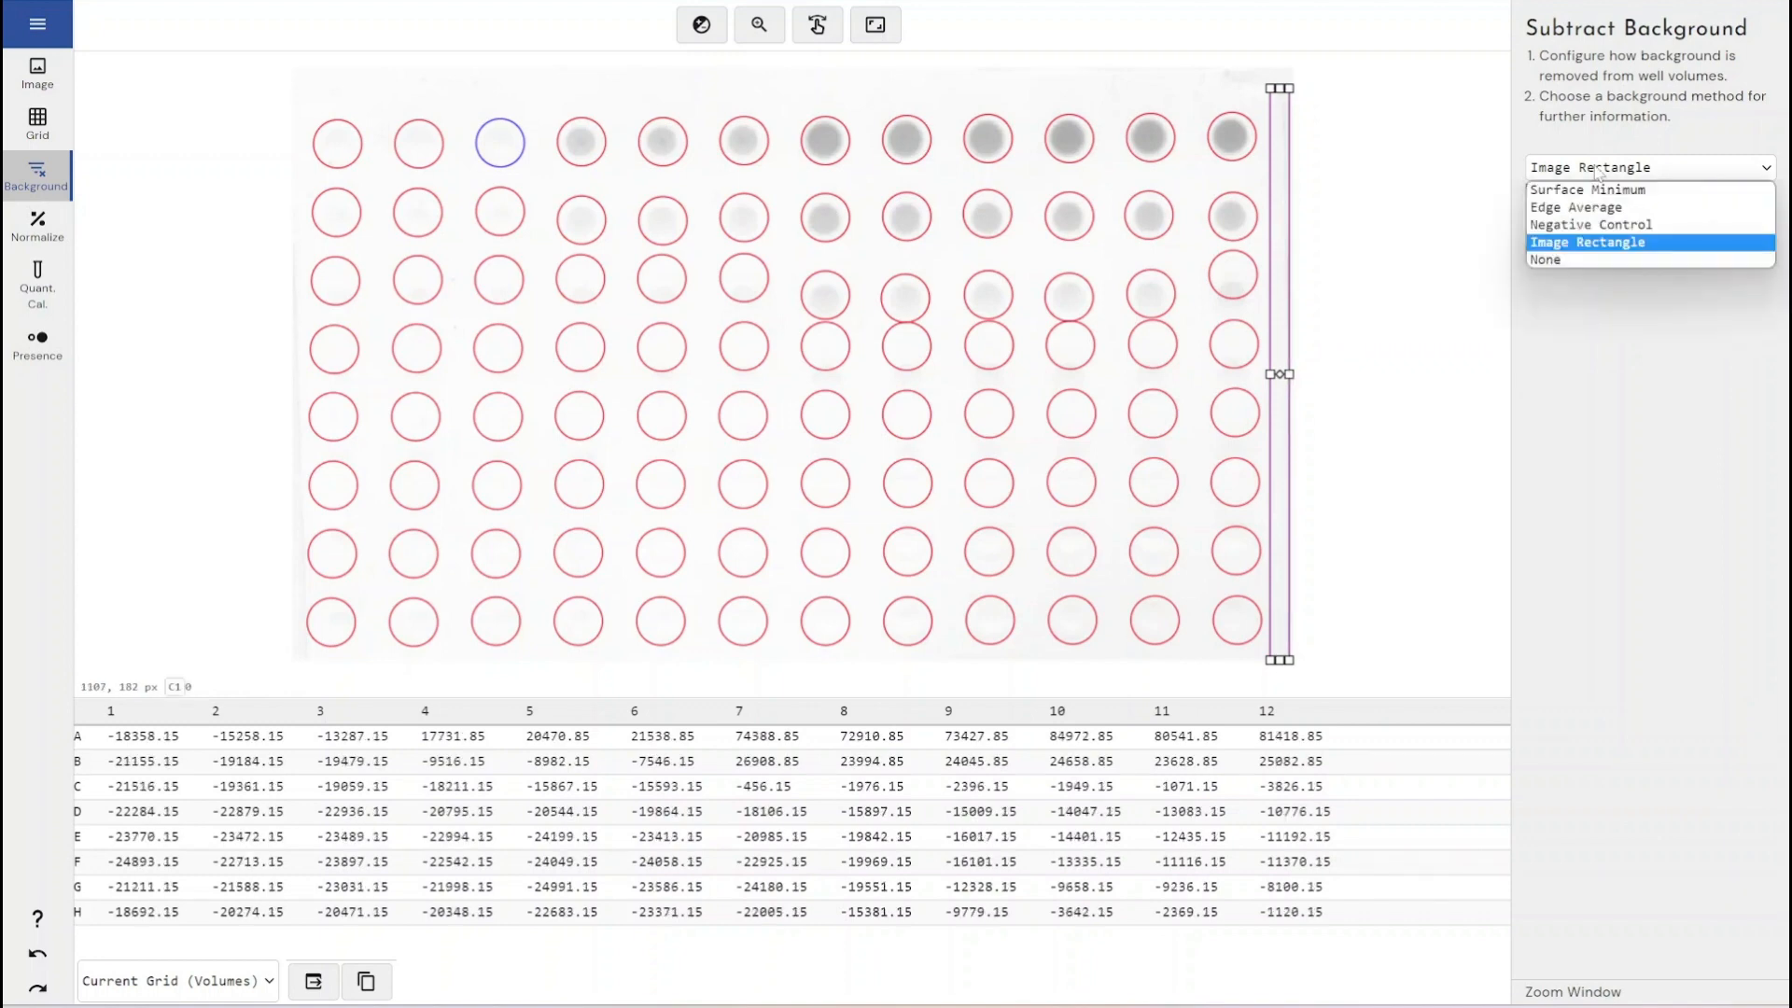
click(1603, 260)
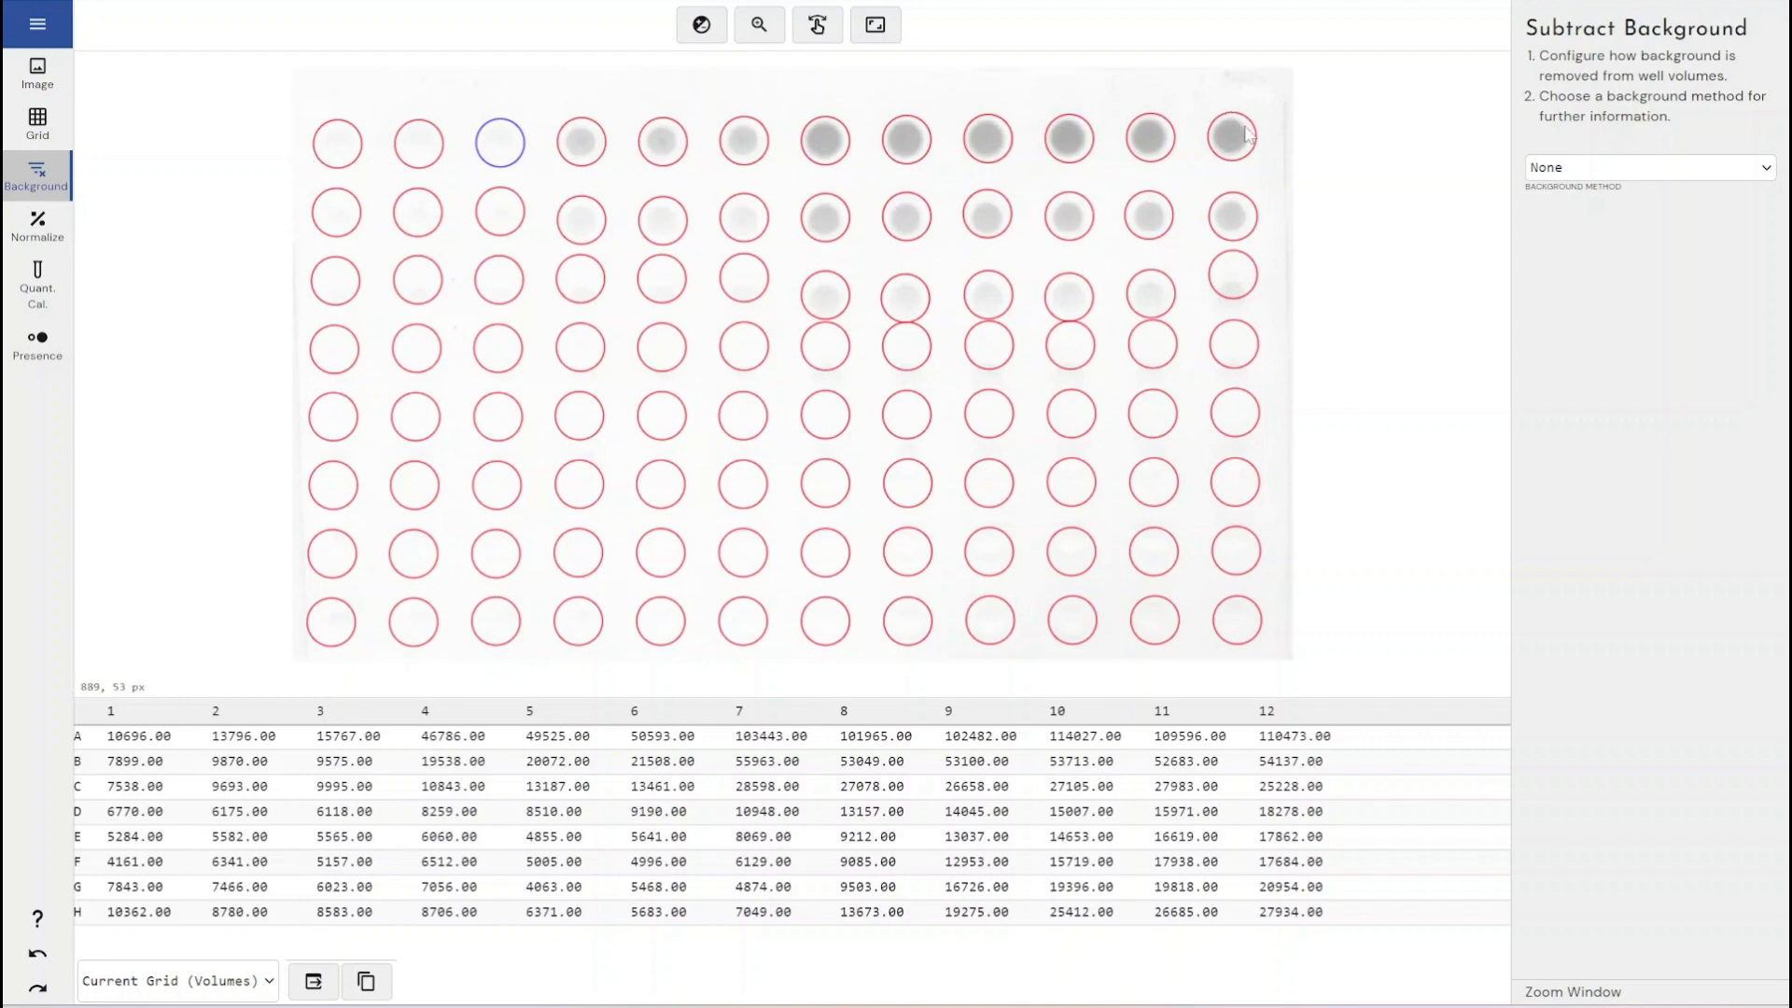
- Return to grid definition and delete the existing 12 x 8 grid
click(13, 132)
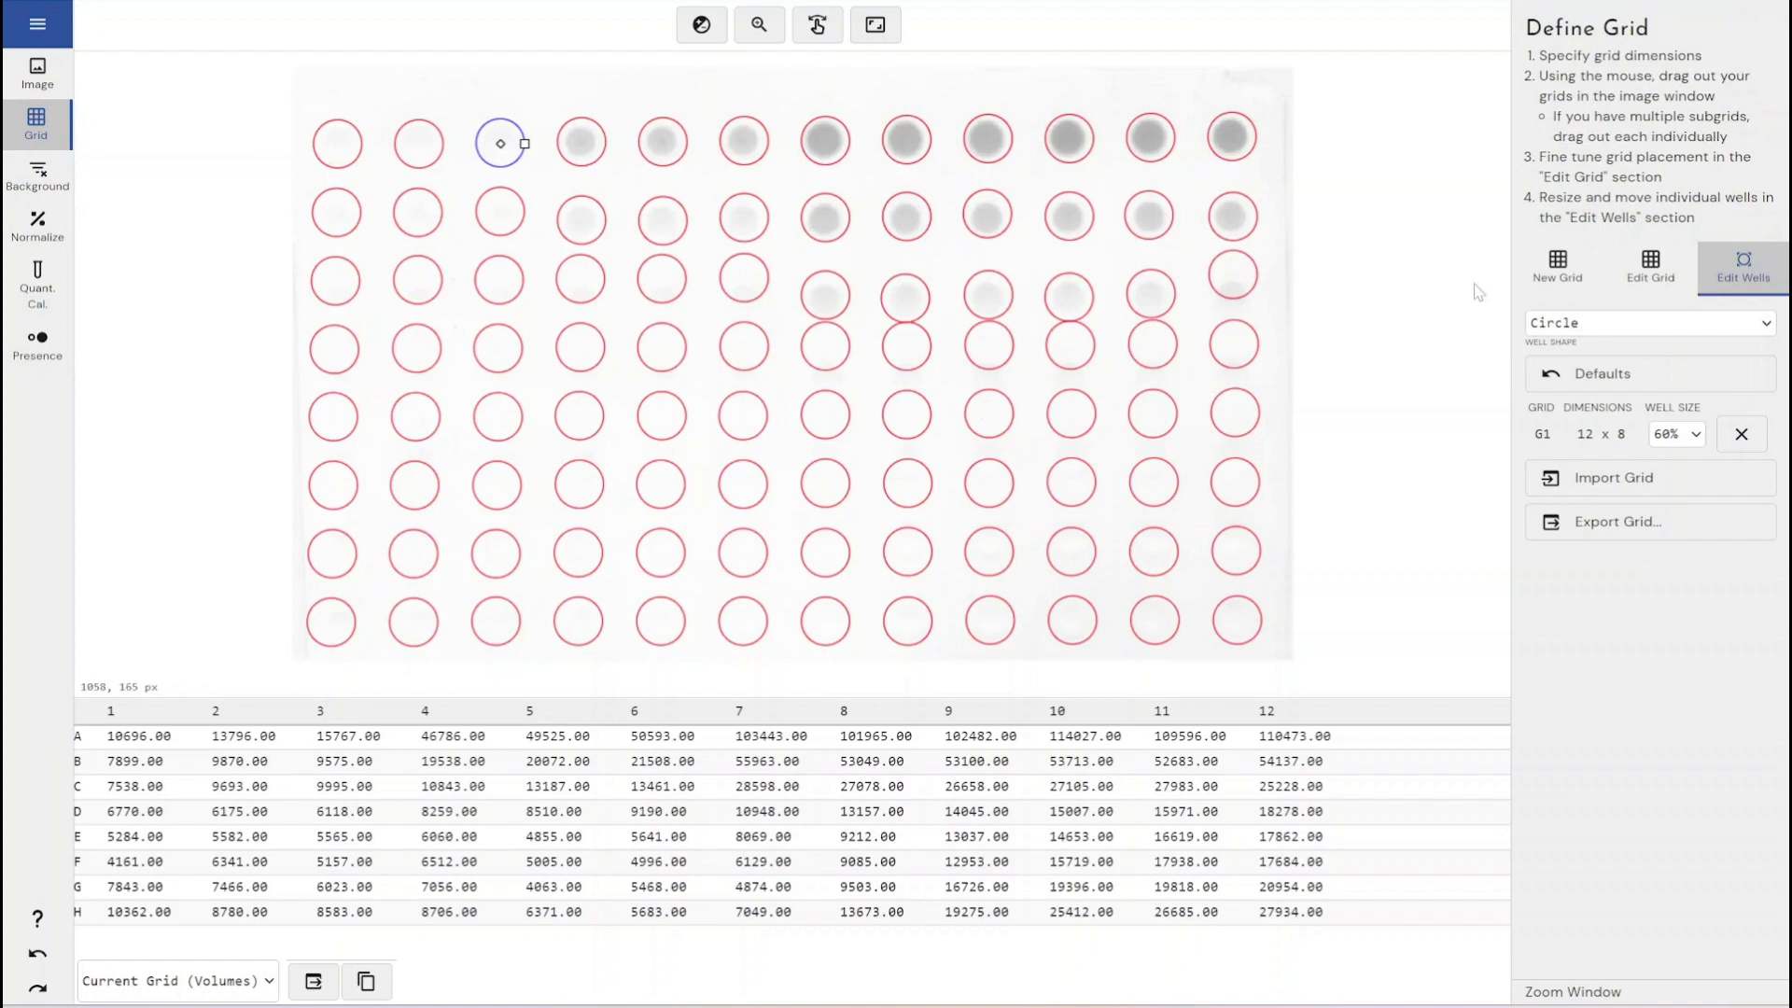
click(1741, 434)
click(1575, 293)
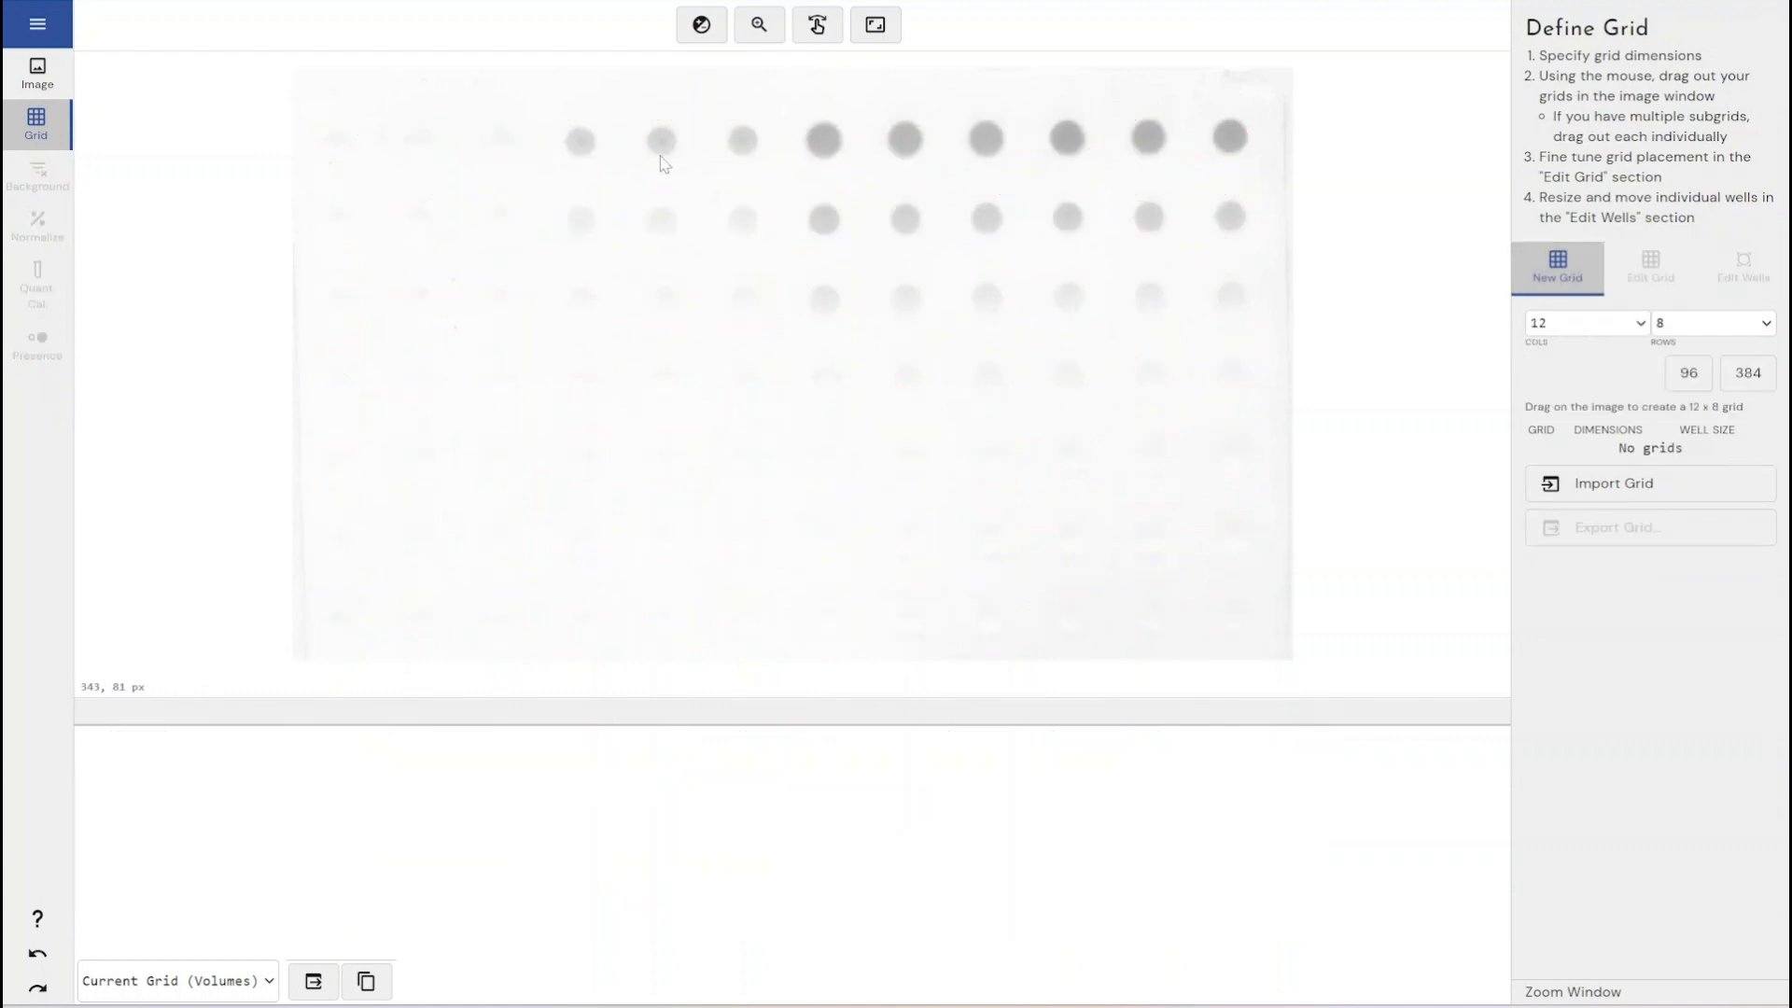
drag(315, 123, 891, 190)
click(1741, 455)
- Set the new grid dimensions to 12 columns by 1 row
click(1641, 326)
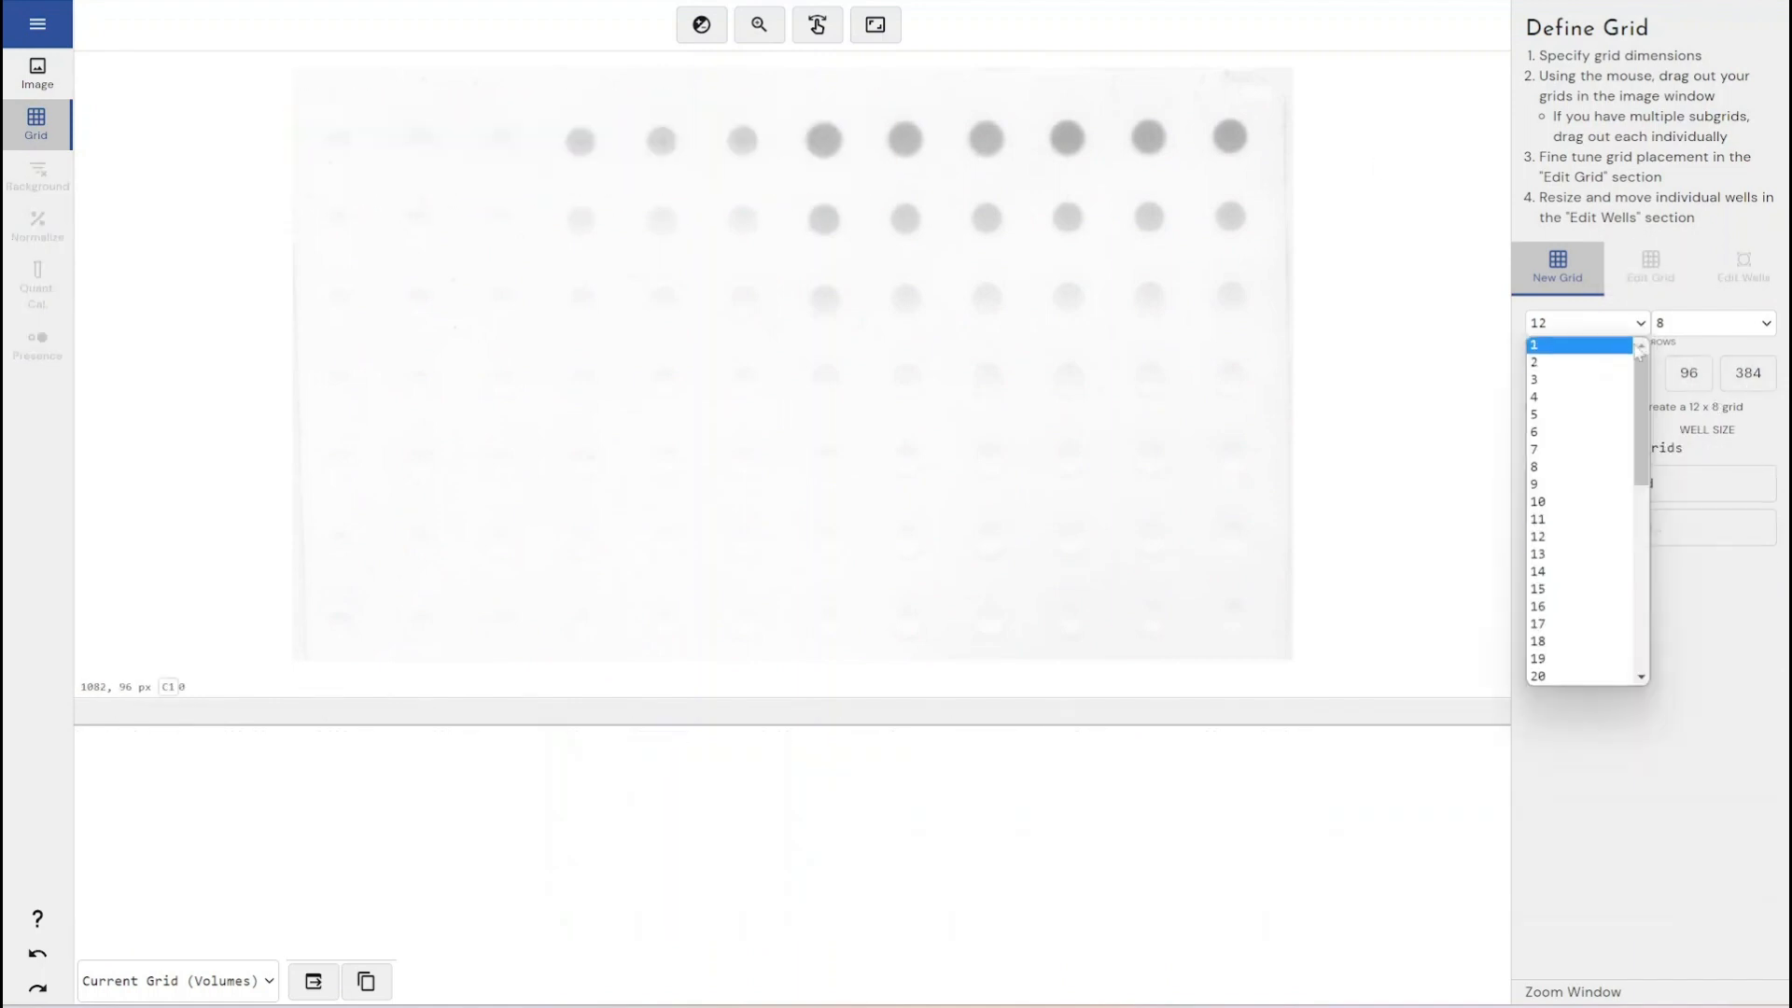
click(1663, 329)
click(1662, 333)
key(1)
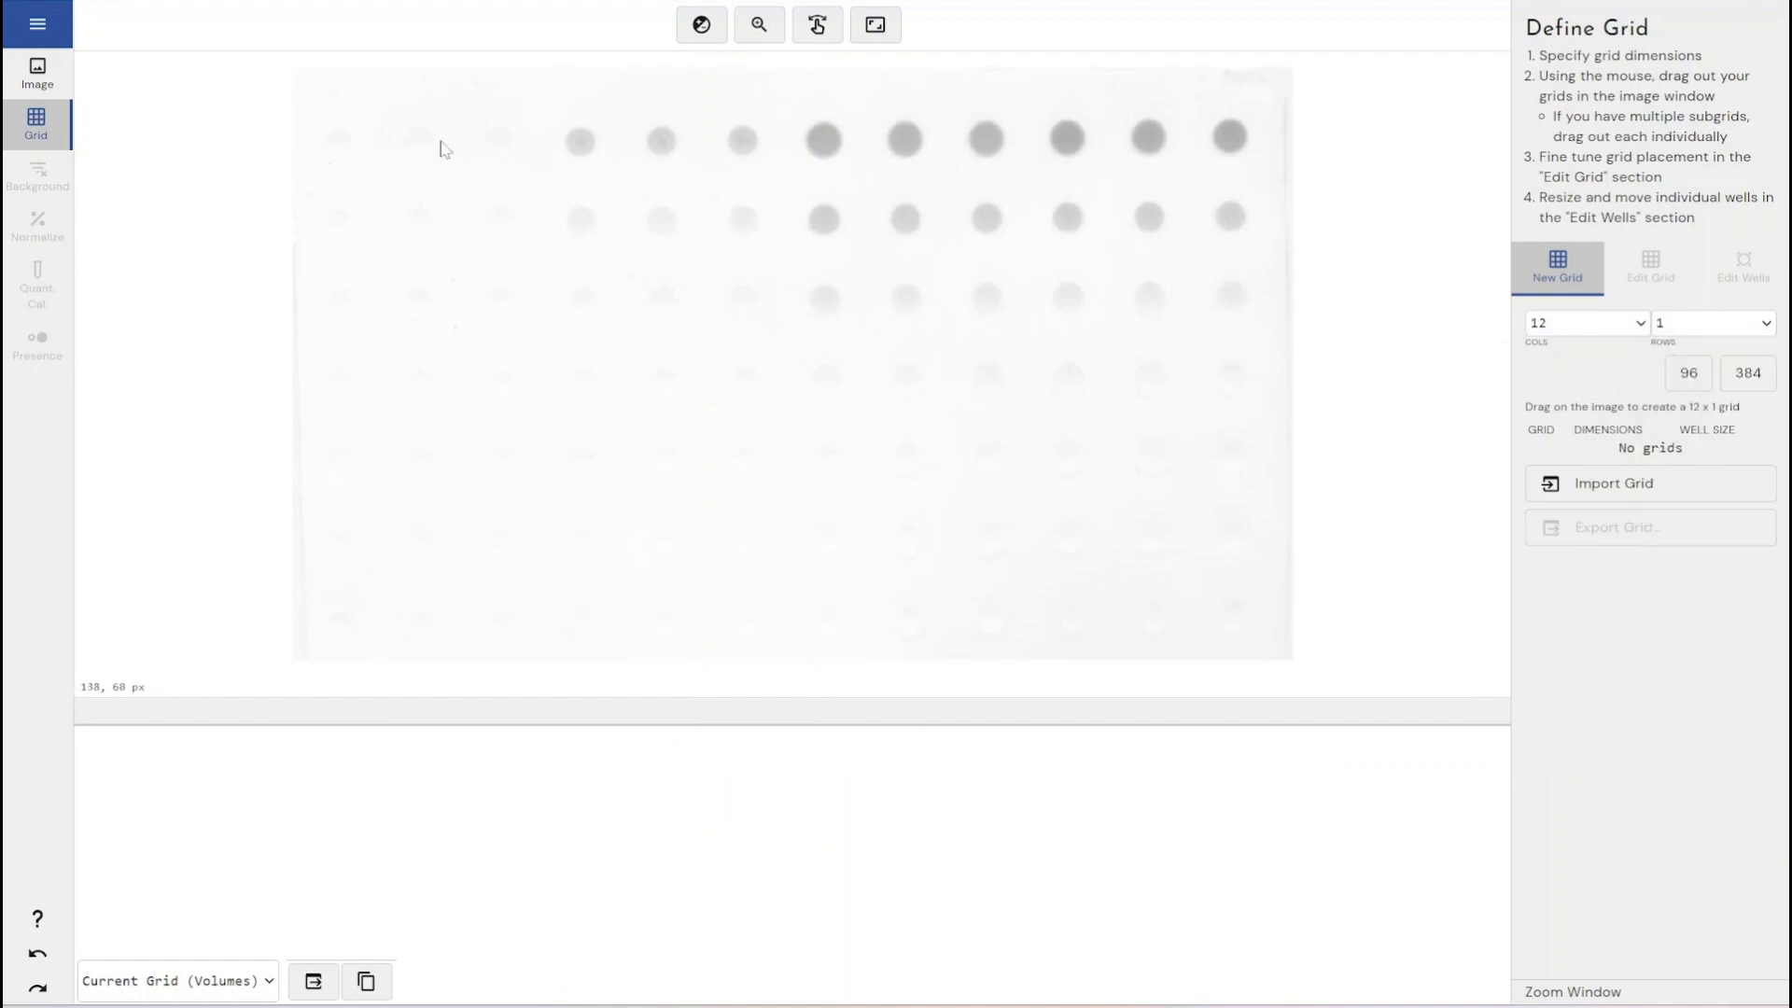
- Drag out three 12 x 1 subgrids, one over each of the top three rows of spots
drag(314, 110, 1237, 174)
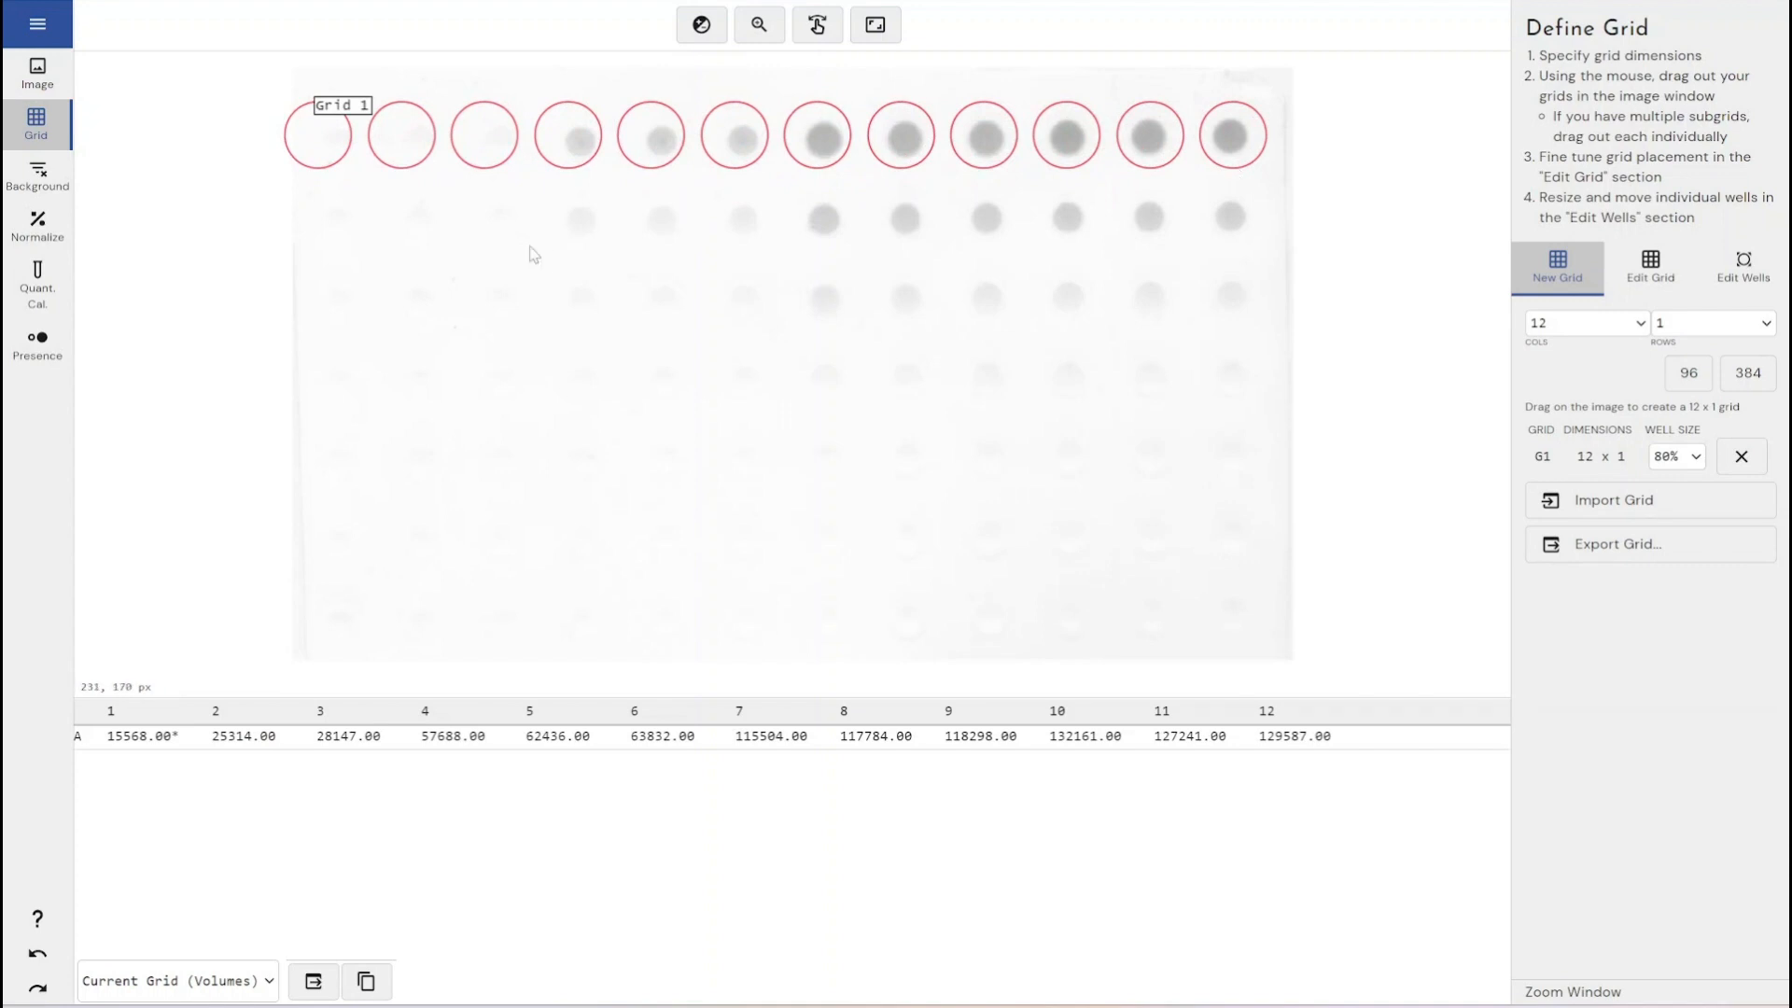
drag(291, 196, 1236, 254)
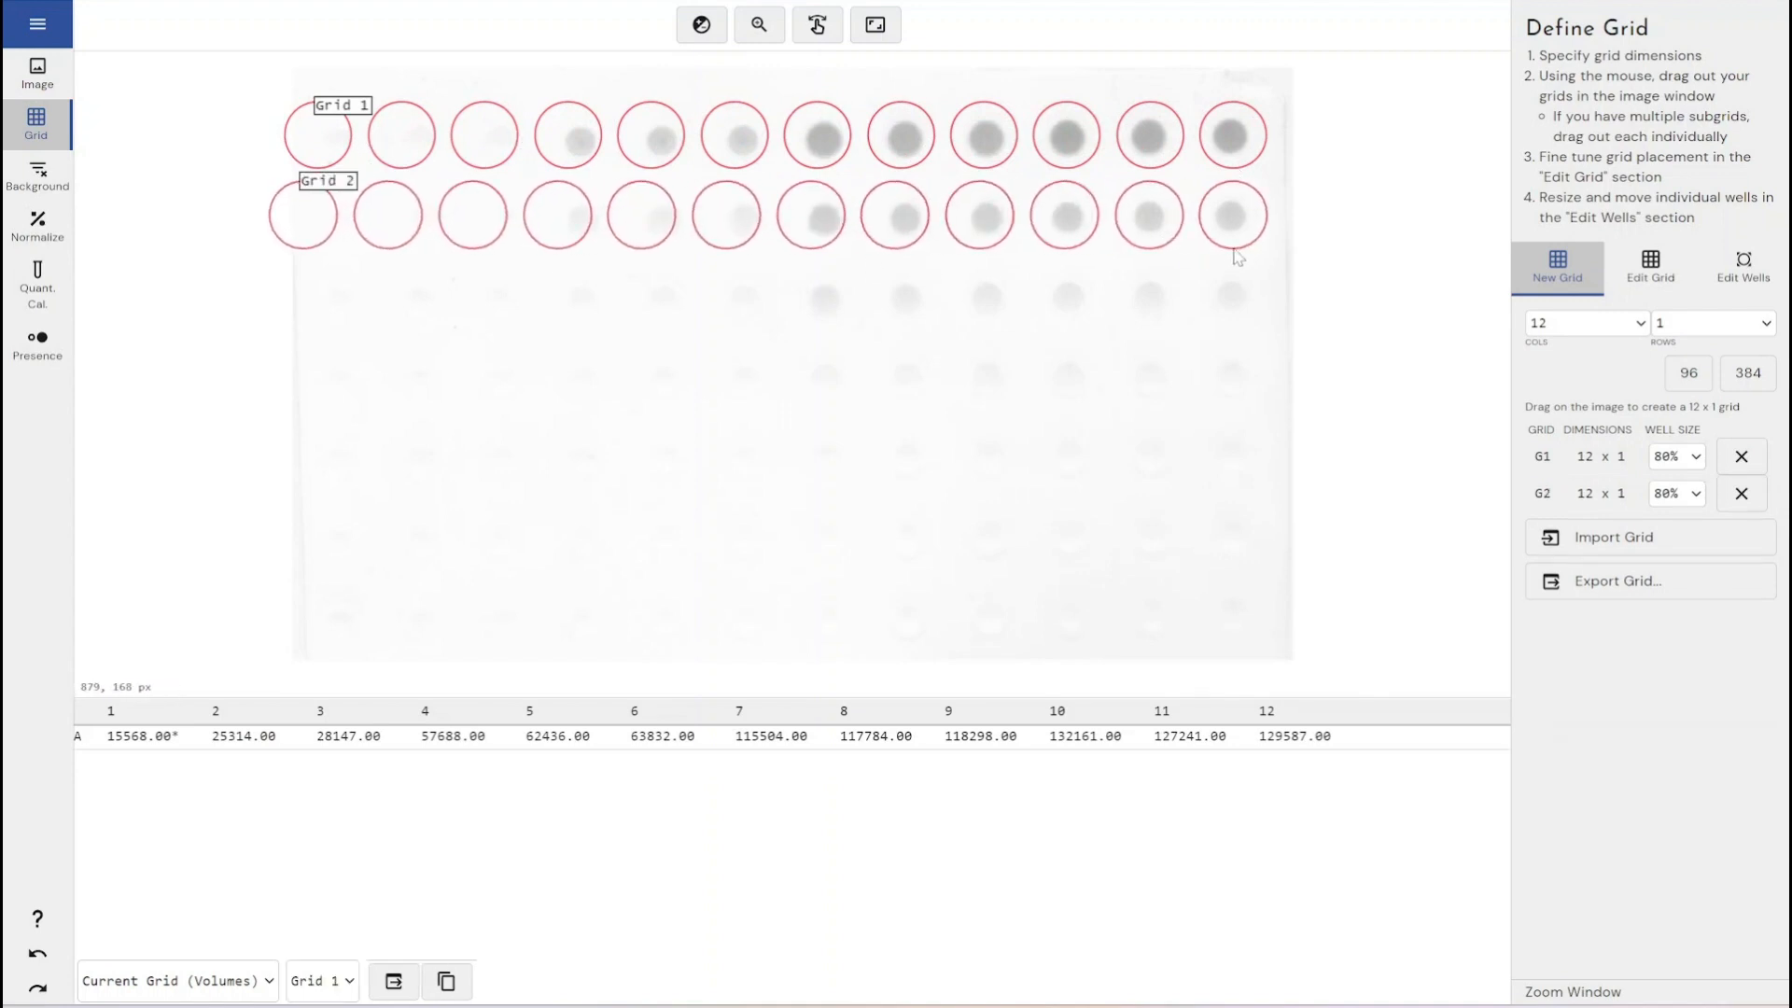
drag(317, 276, 1237, 334)
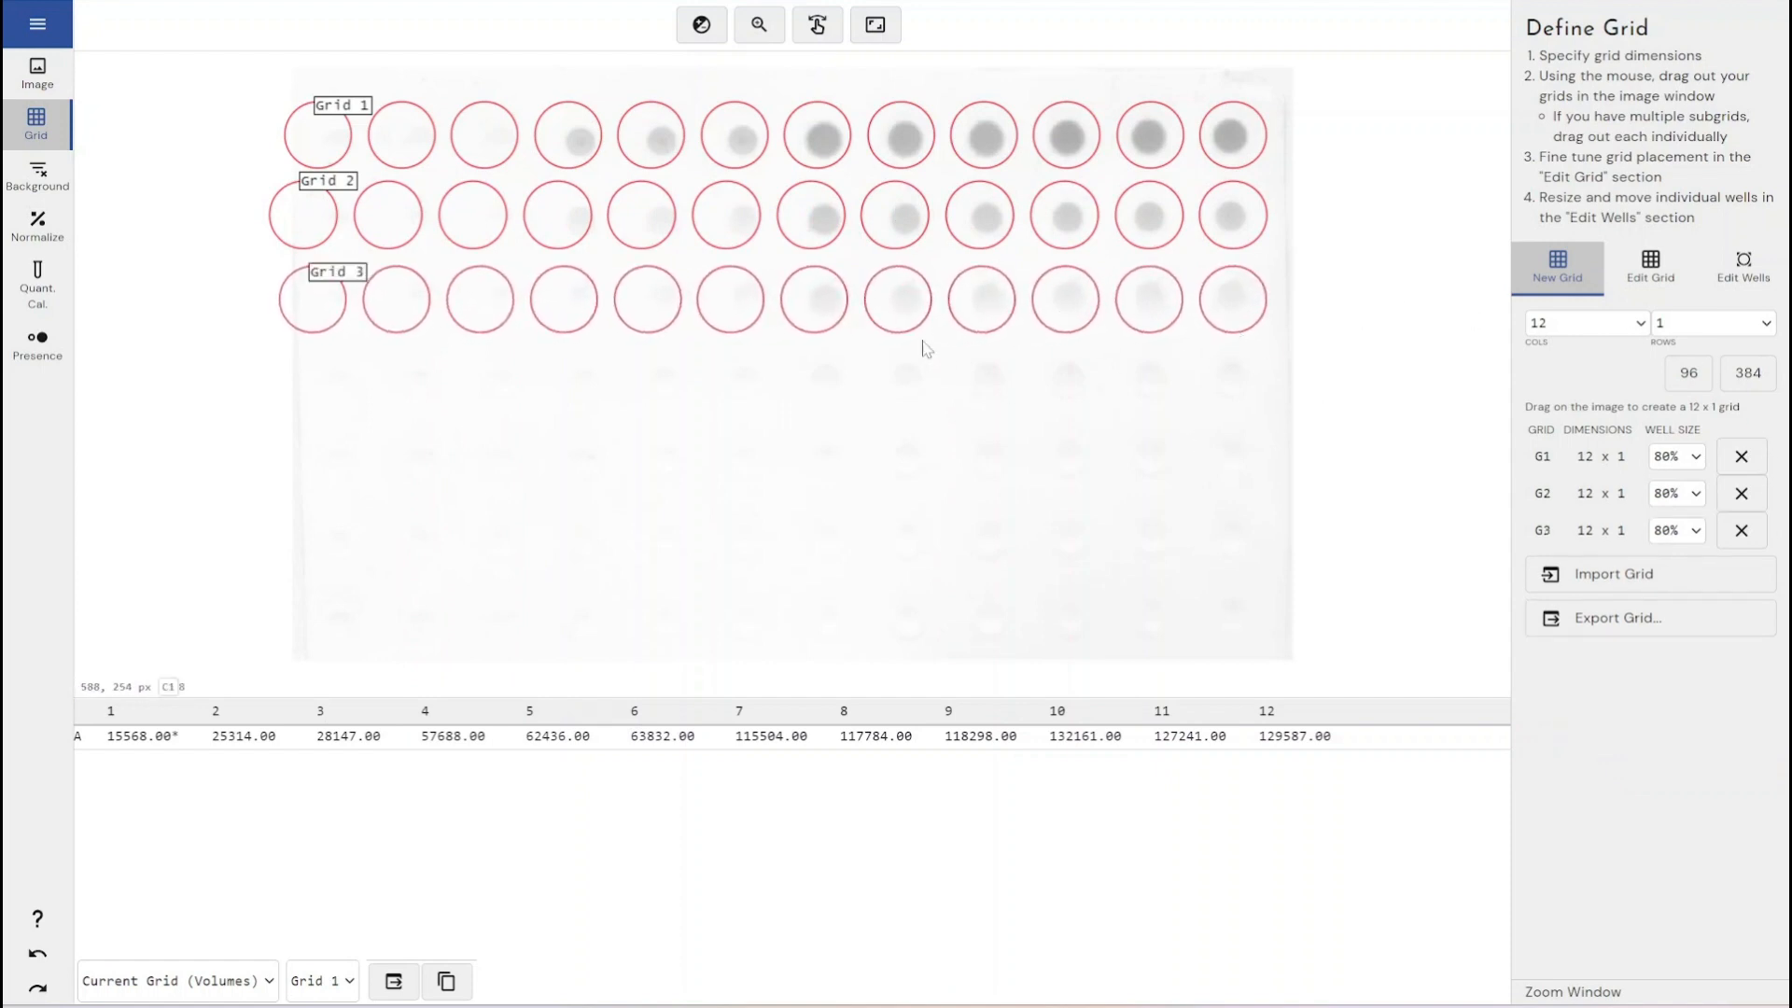
- Set the background method to Negative Control and mark wells A1, A2 and A3 of grid 1 as negative controls
click(37, 174)
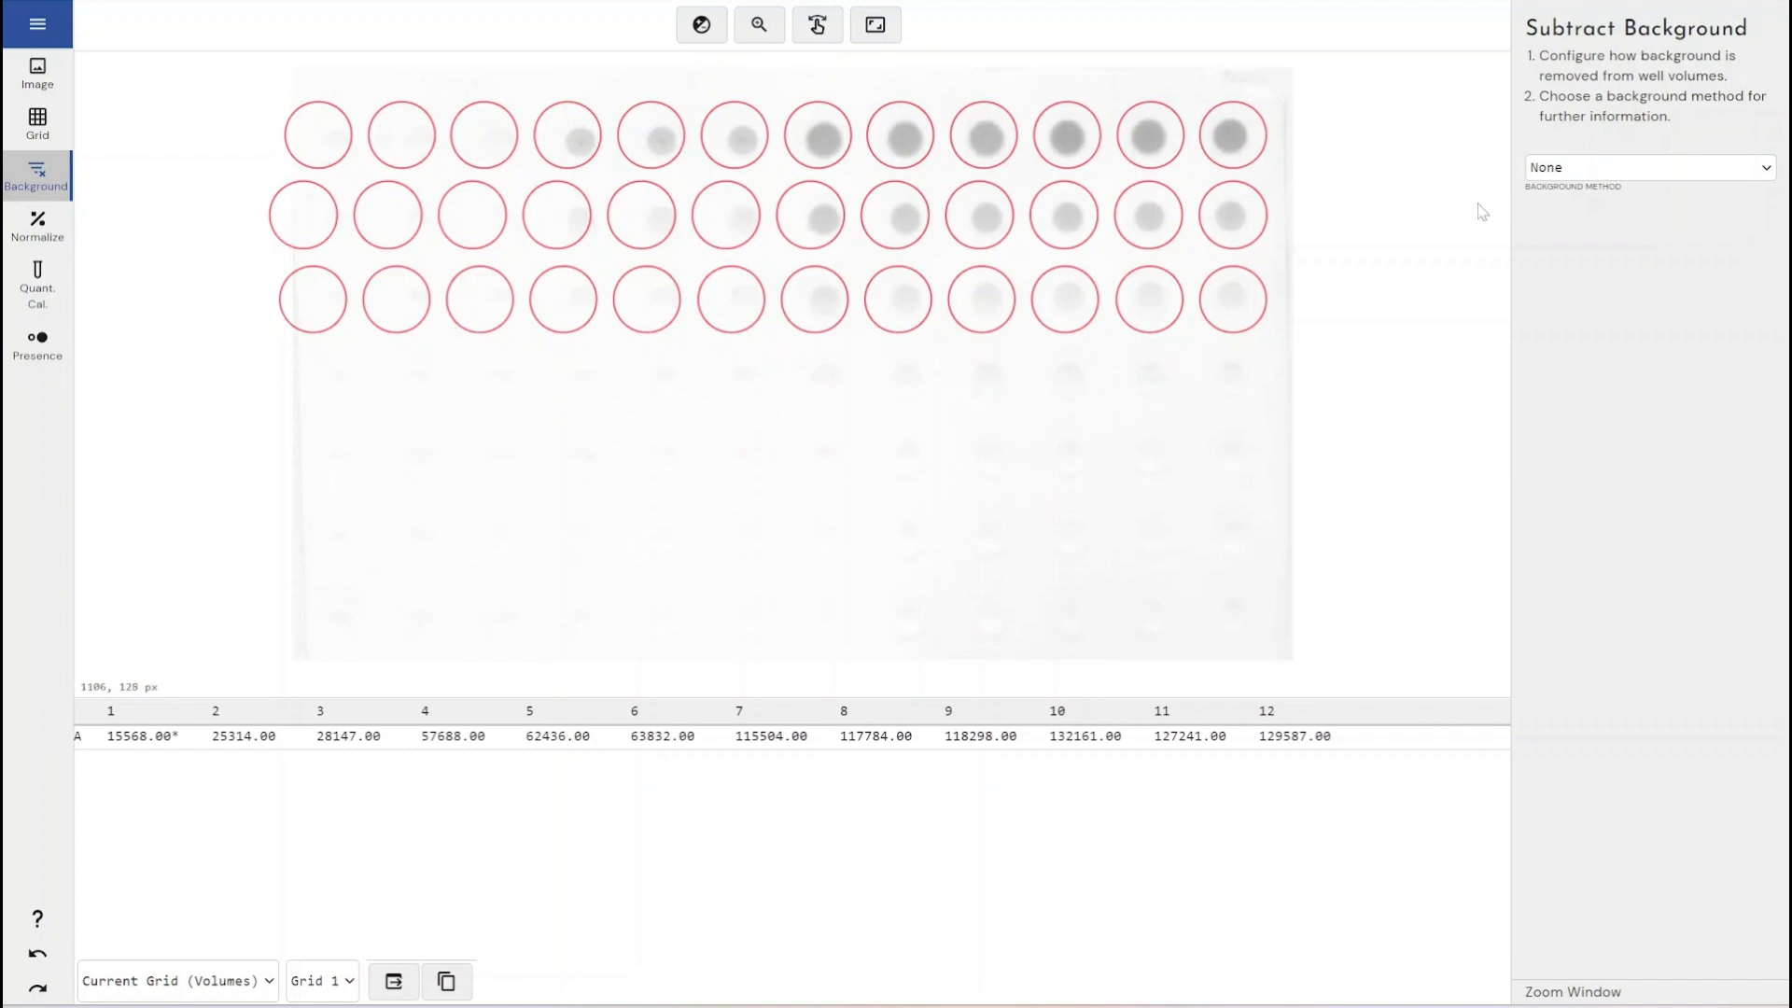
click(1543, 171)
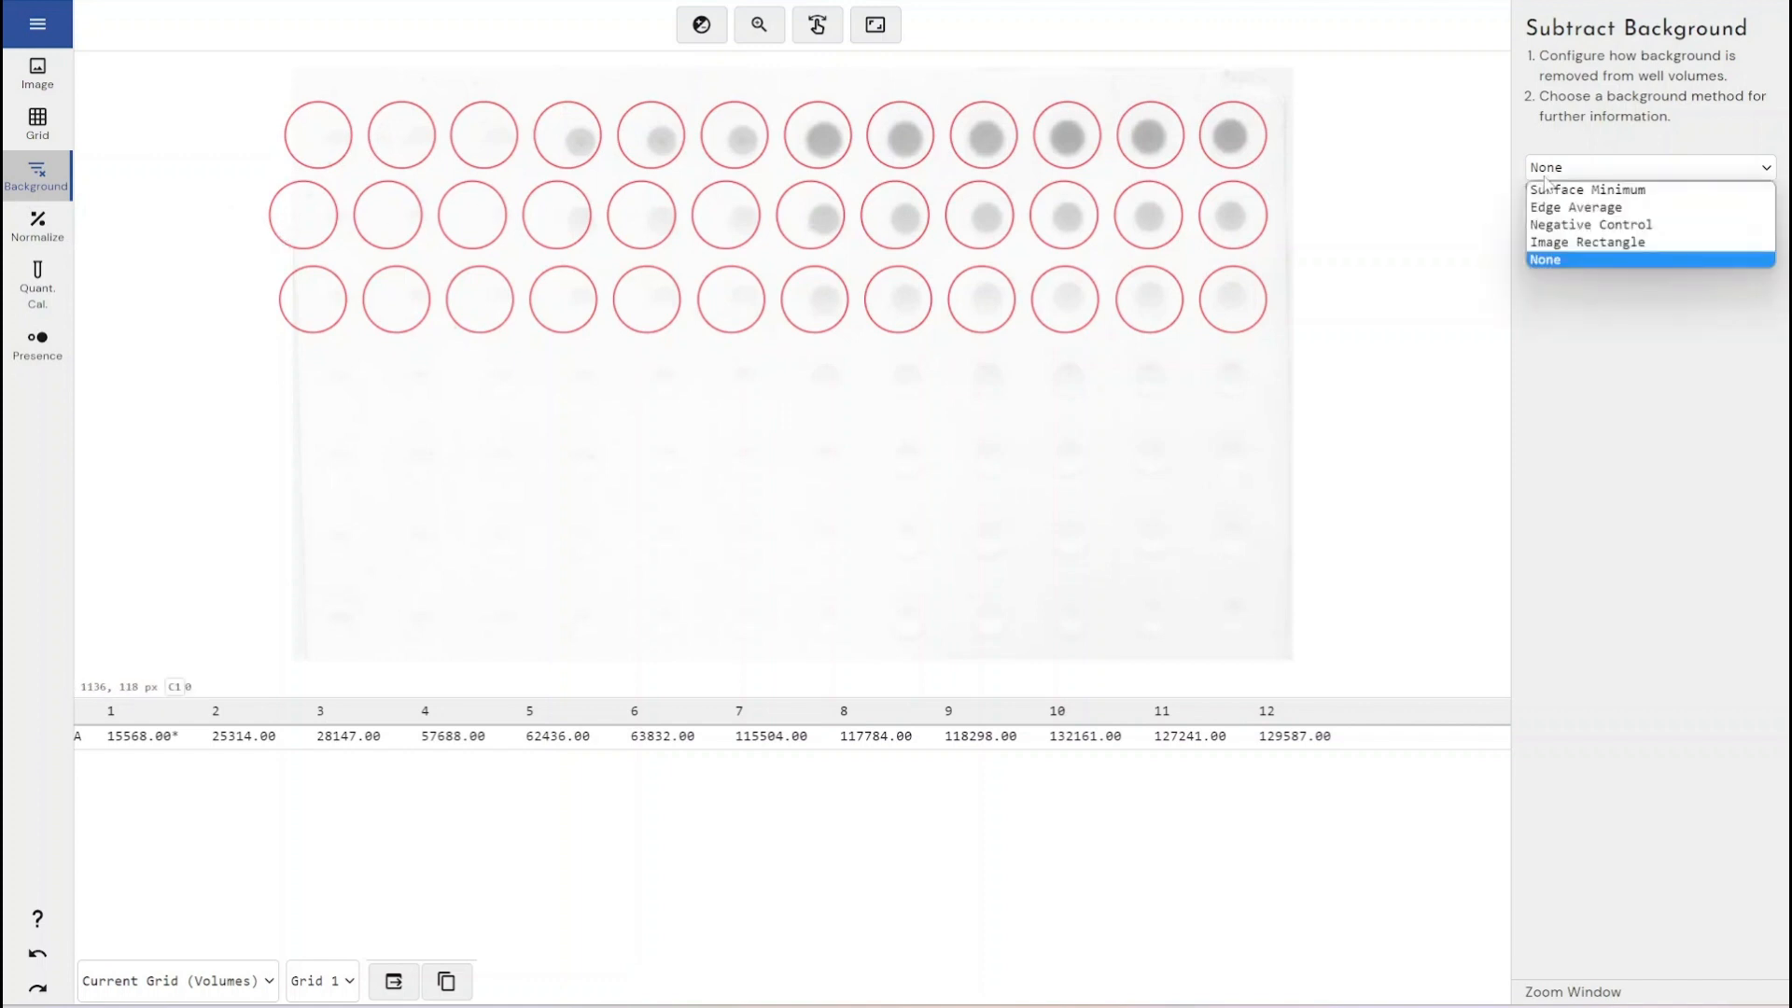
click(1587, 225)
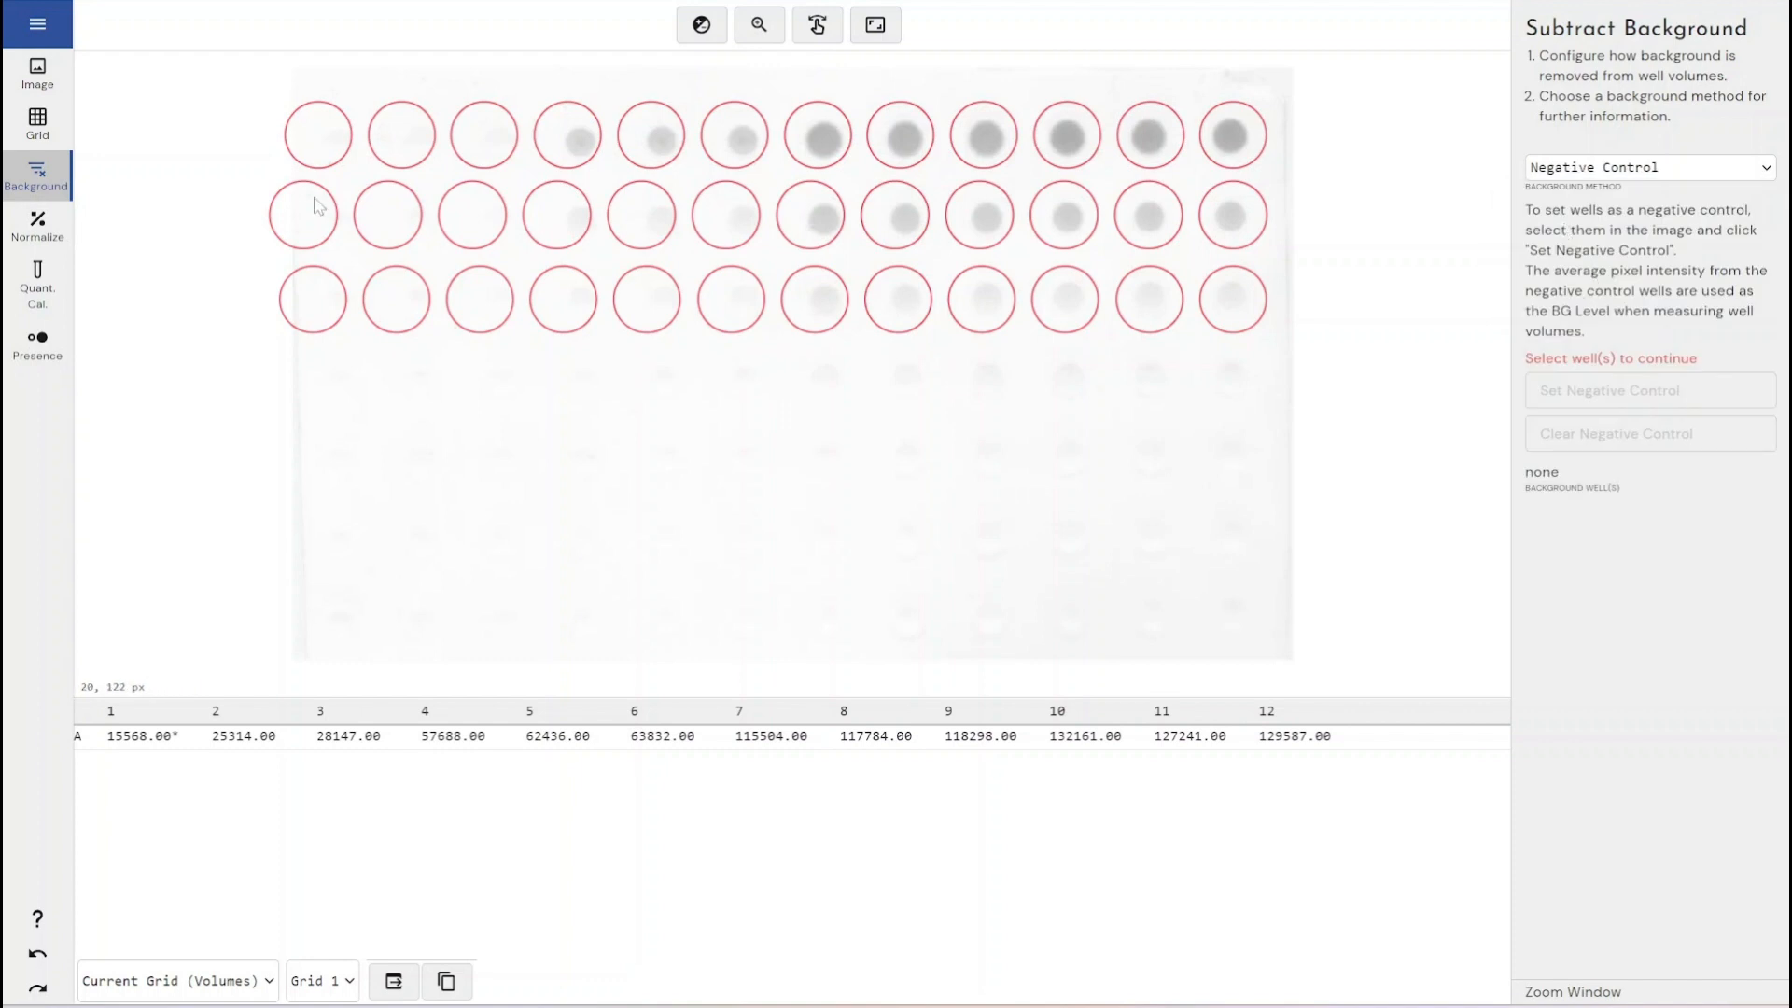
click(329, 152)
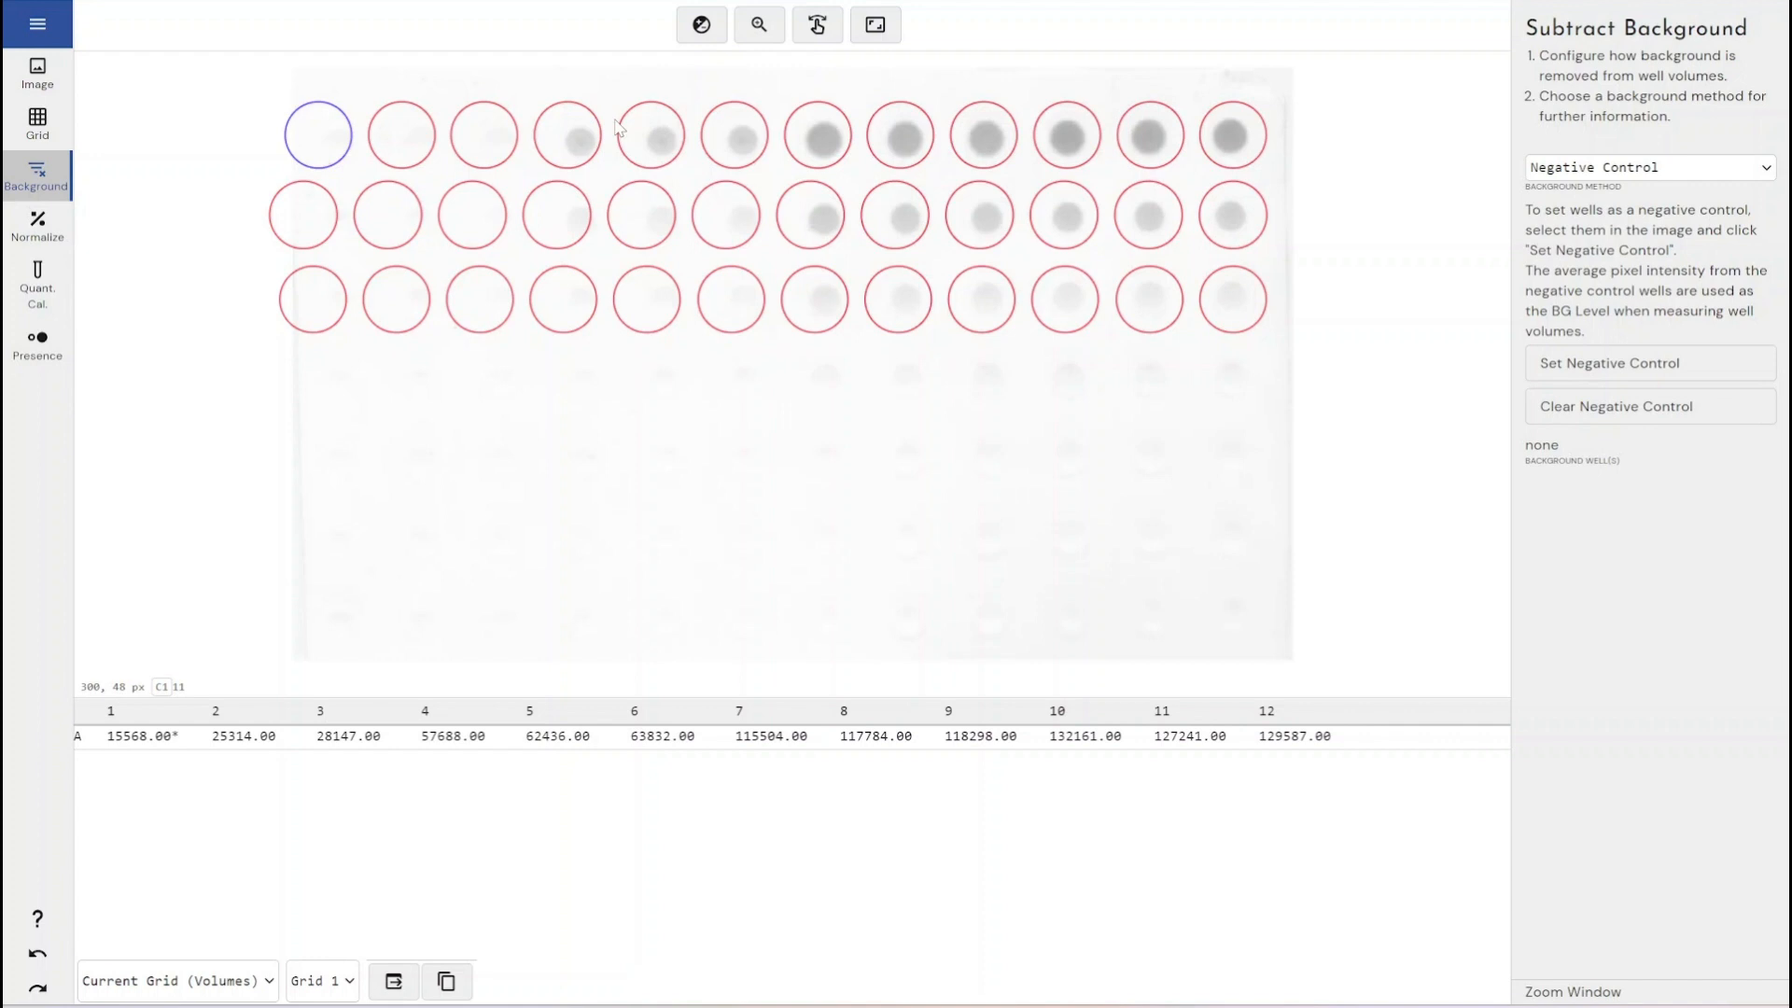
click(1549, 364)
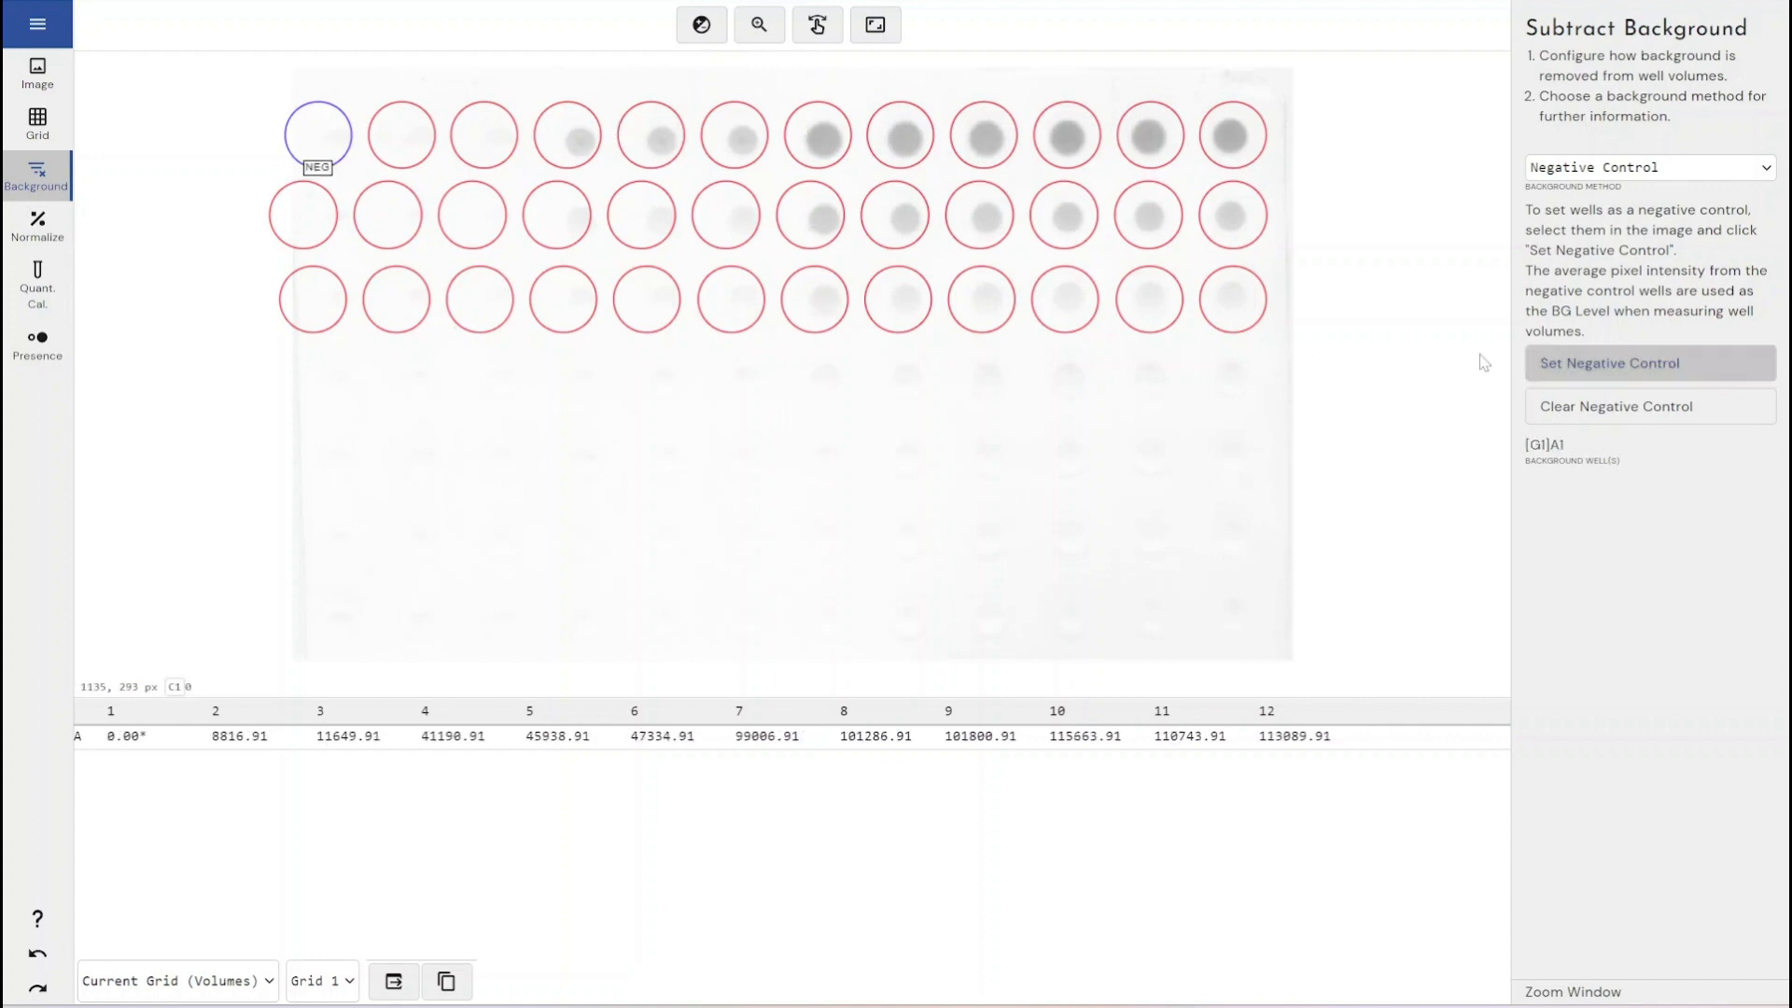
click(411, 138)
click(1562, 374)
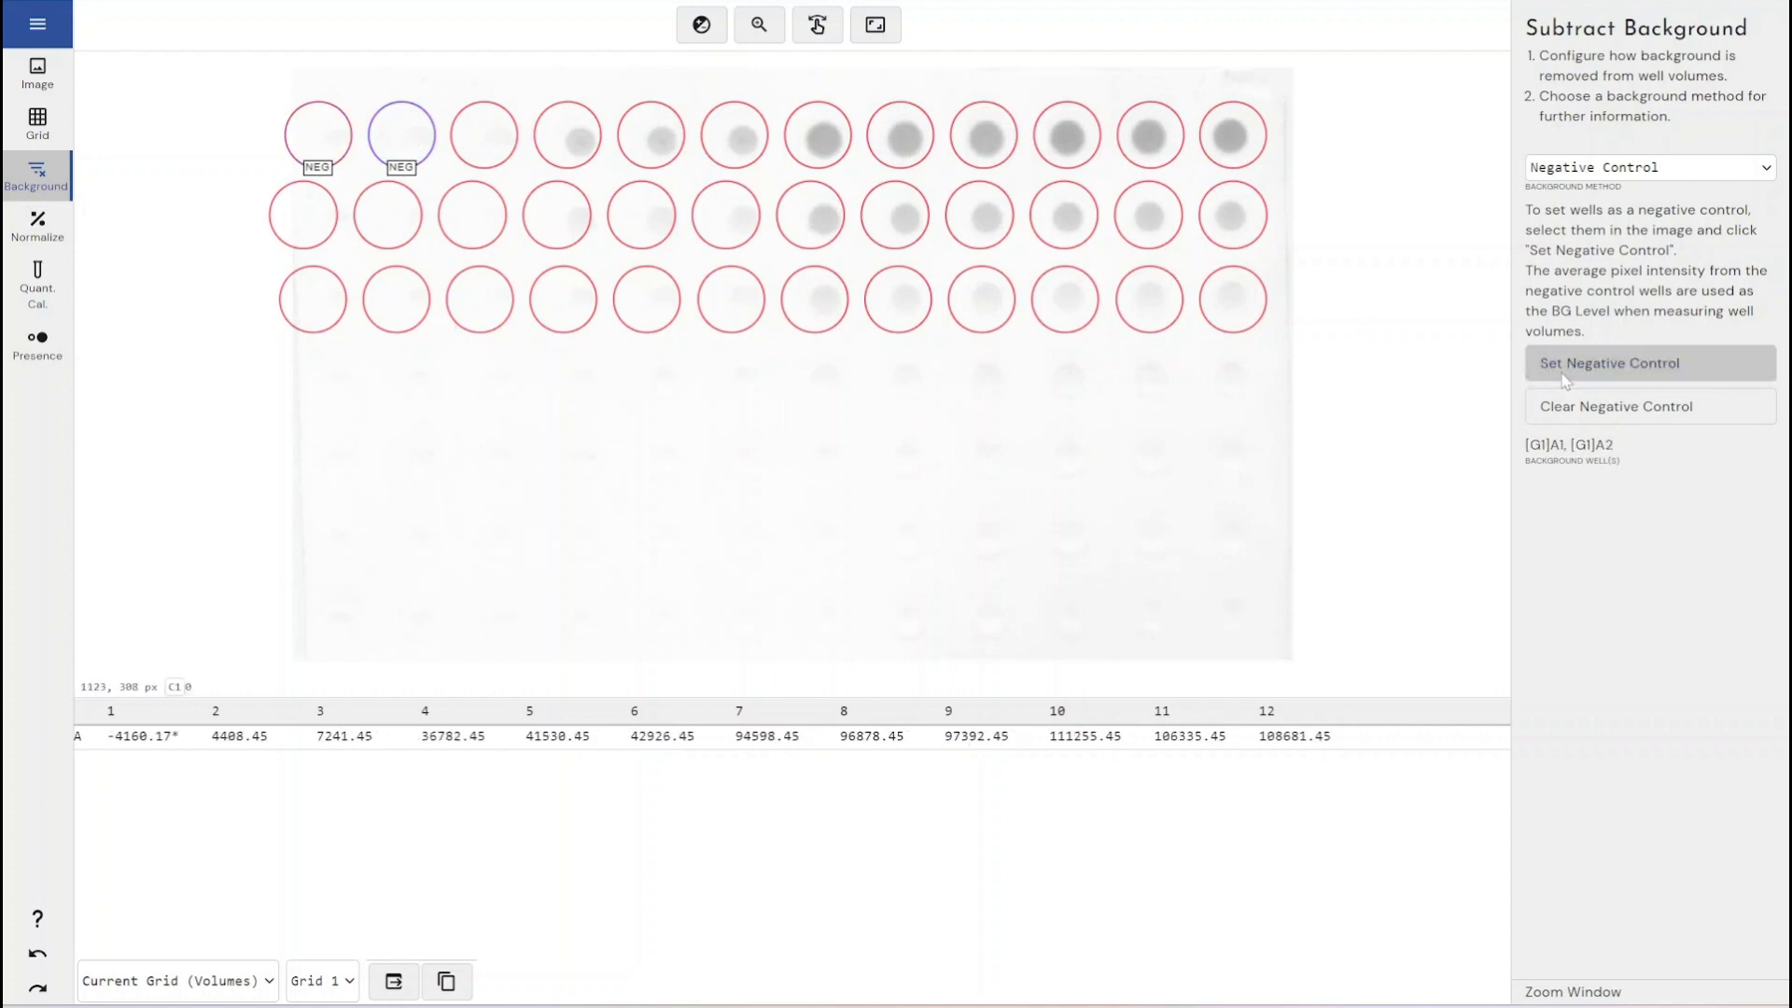
click(478, 142)
click(1549, 366)
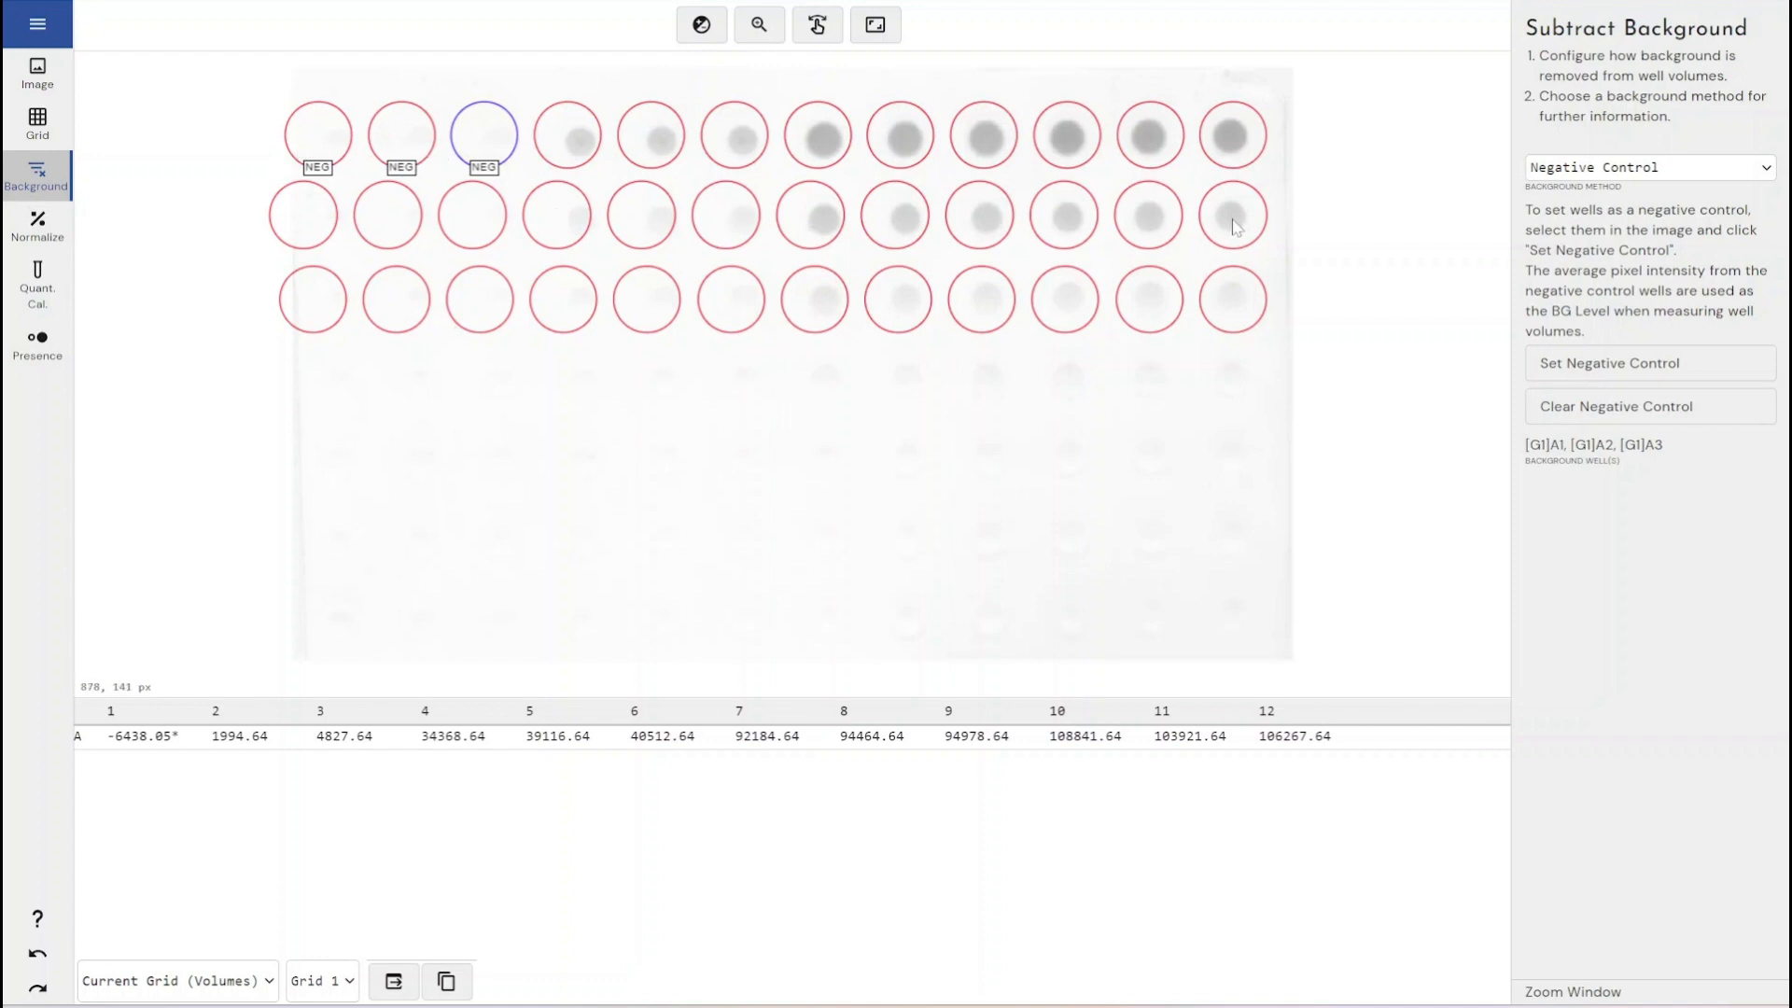
- Open normalization and set wells A4, A5 and A6 of grid 1 as reference wells
click(301, 211)
click(378, 222)
click(479, 225)
click(35, 229)
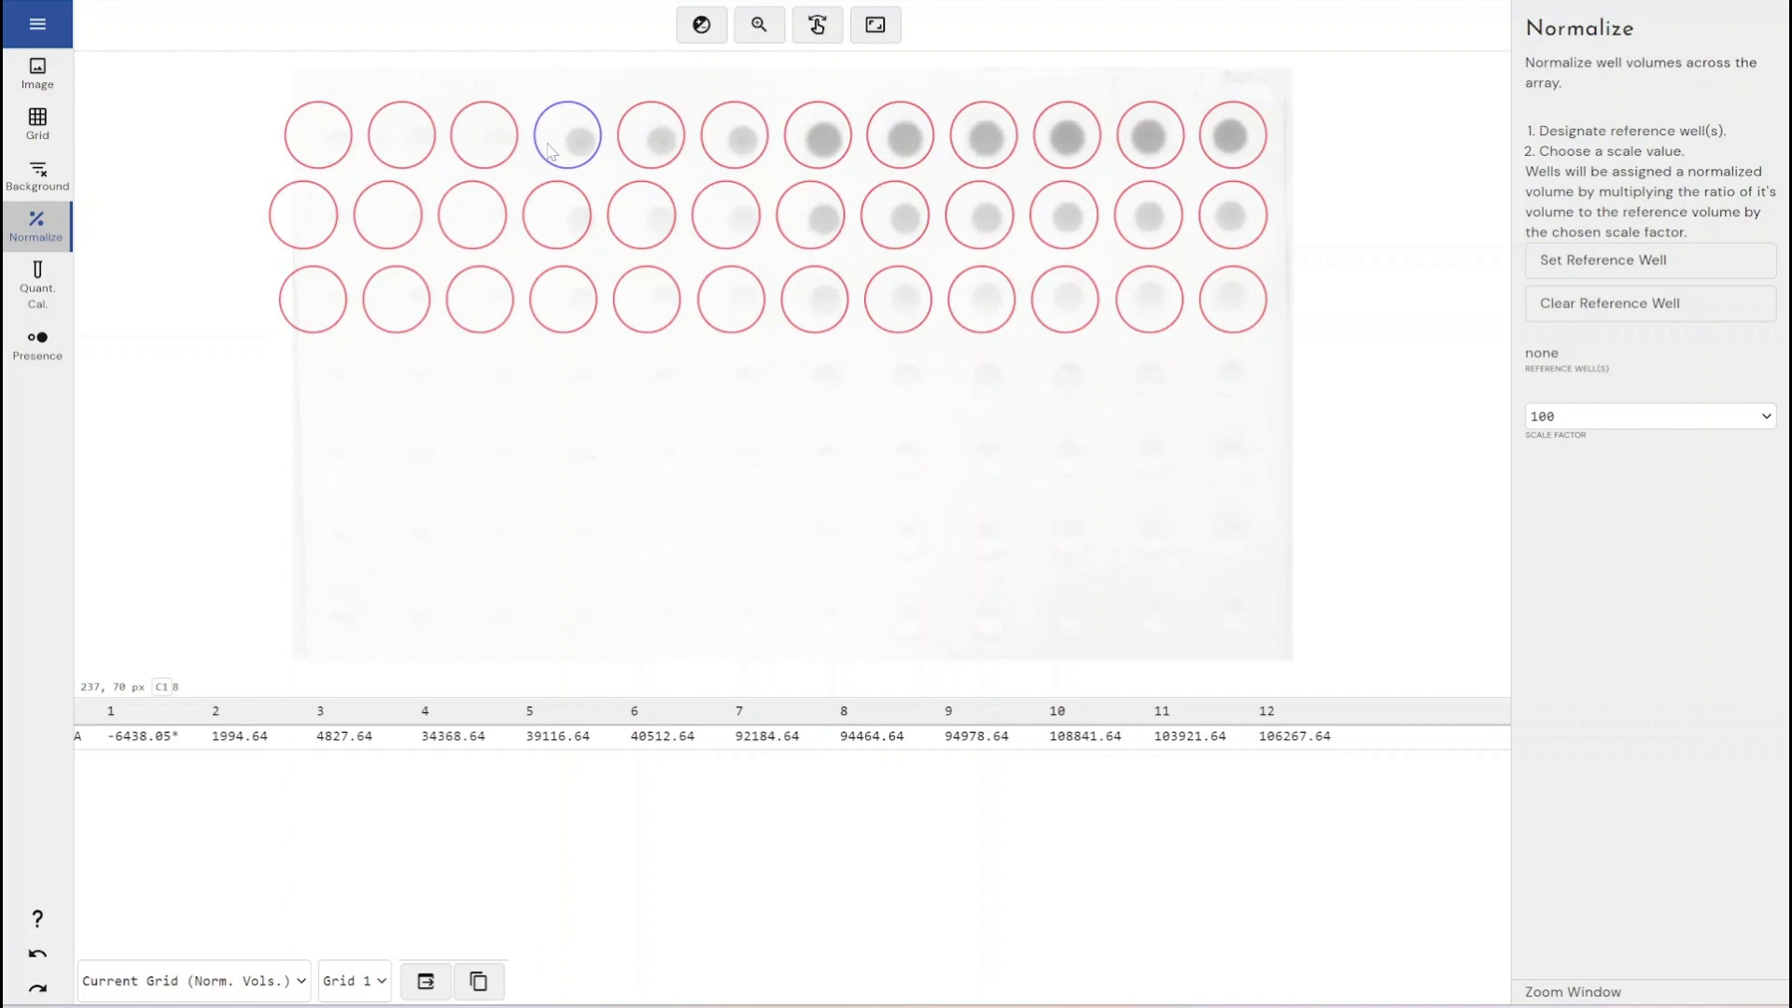
click(1603, 260)
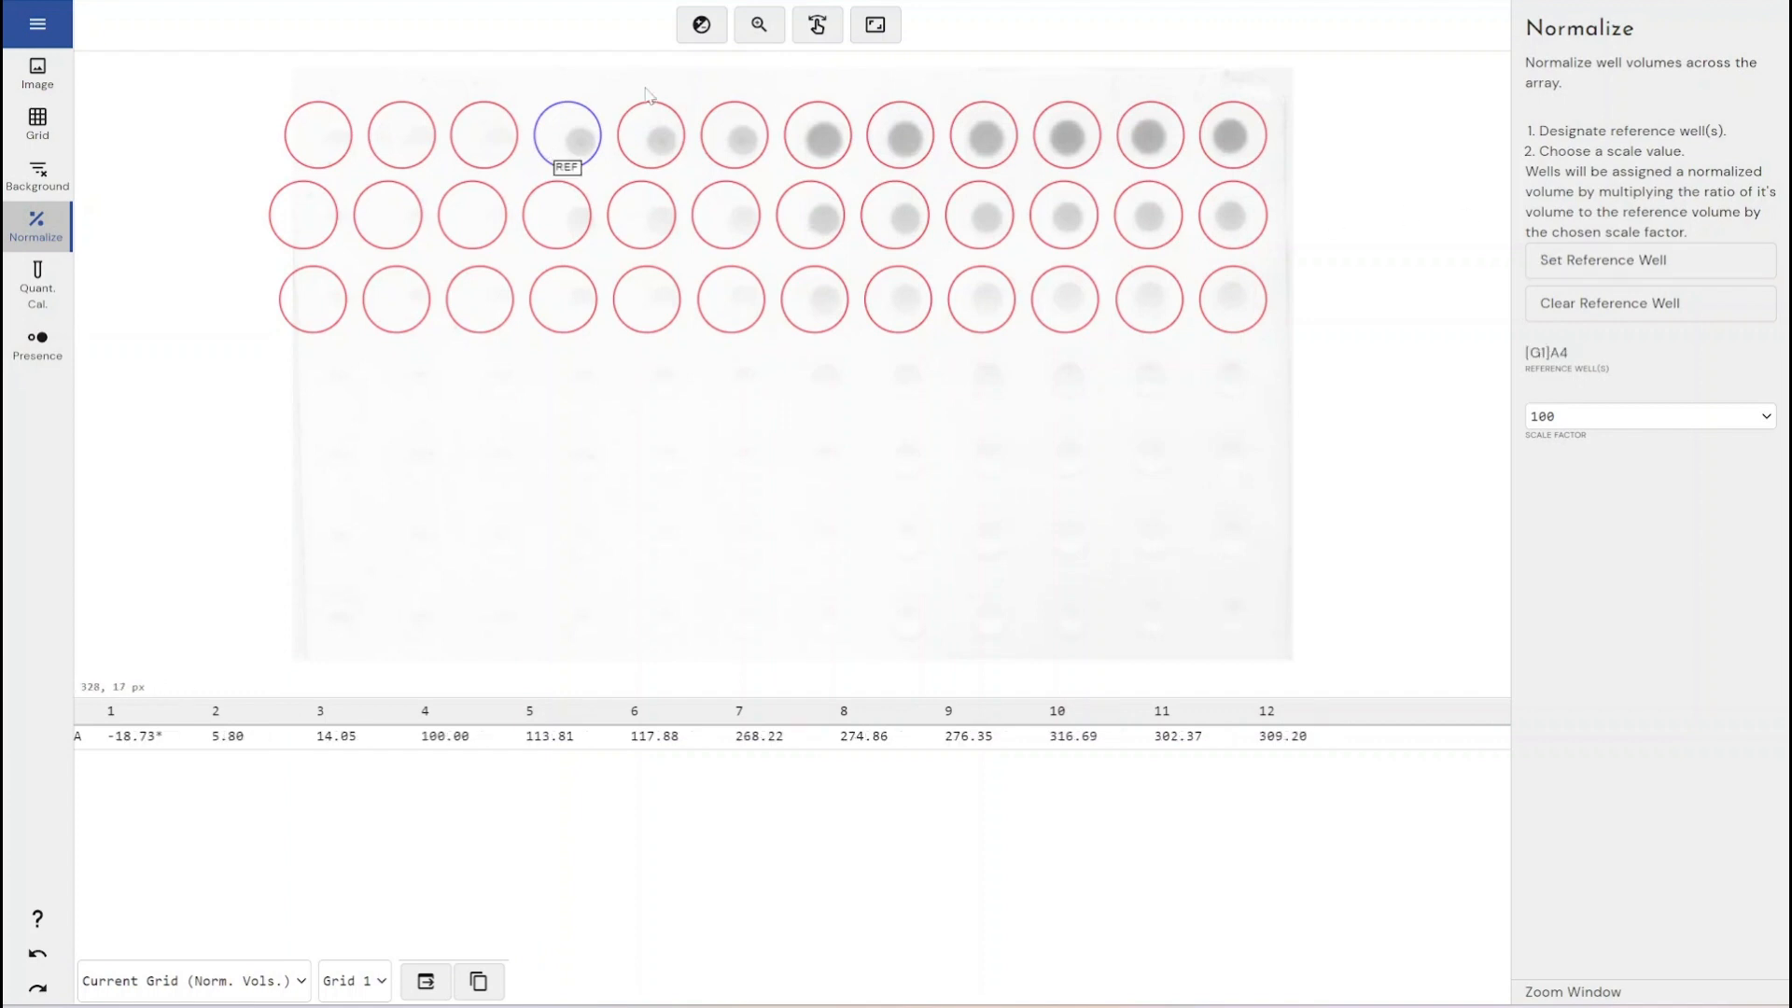
click(664, 121)
click(1583, 272)
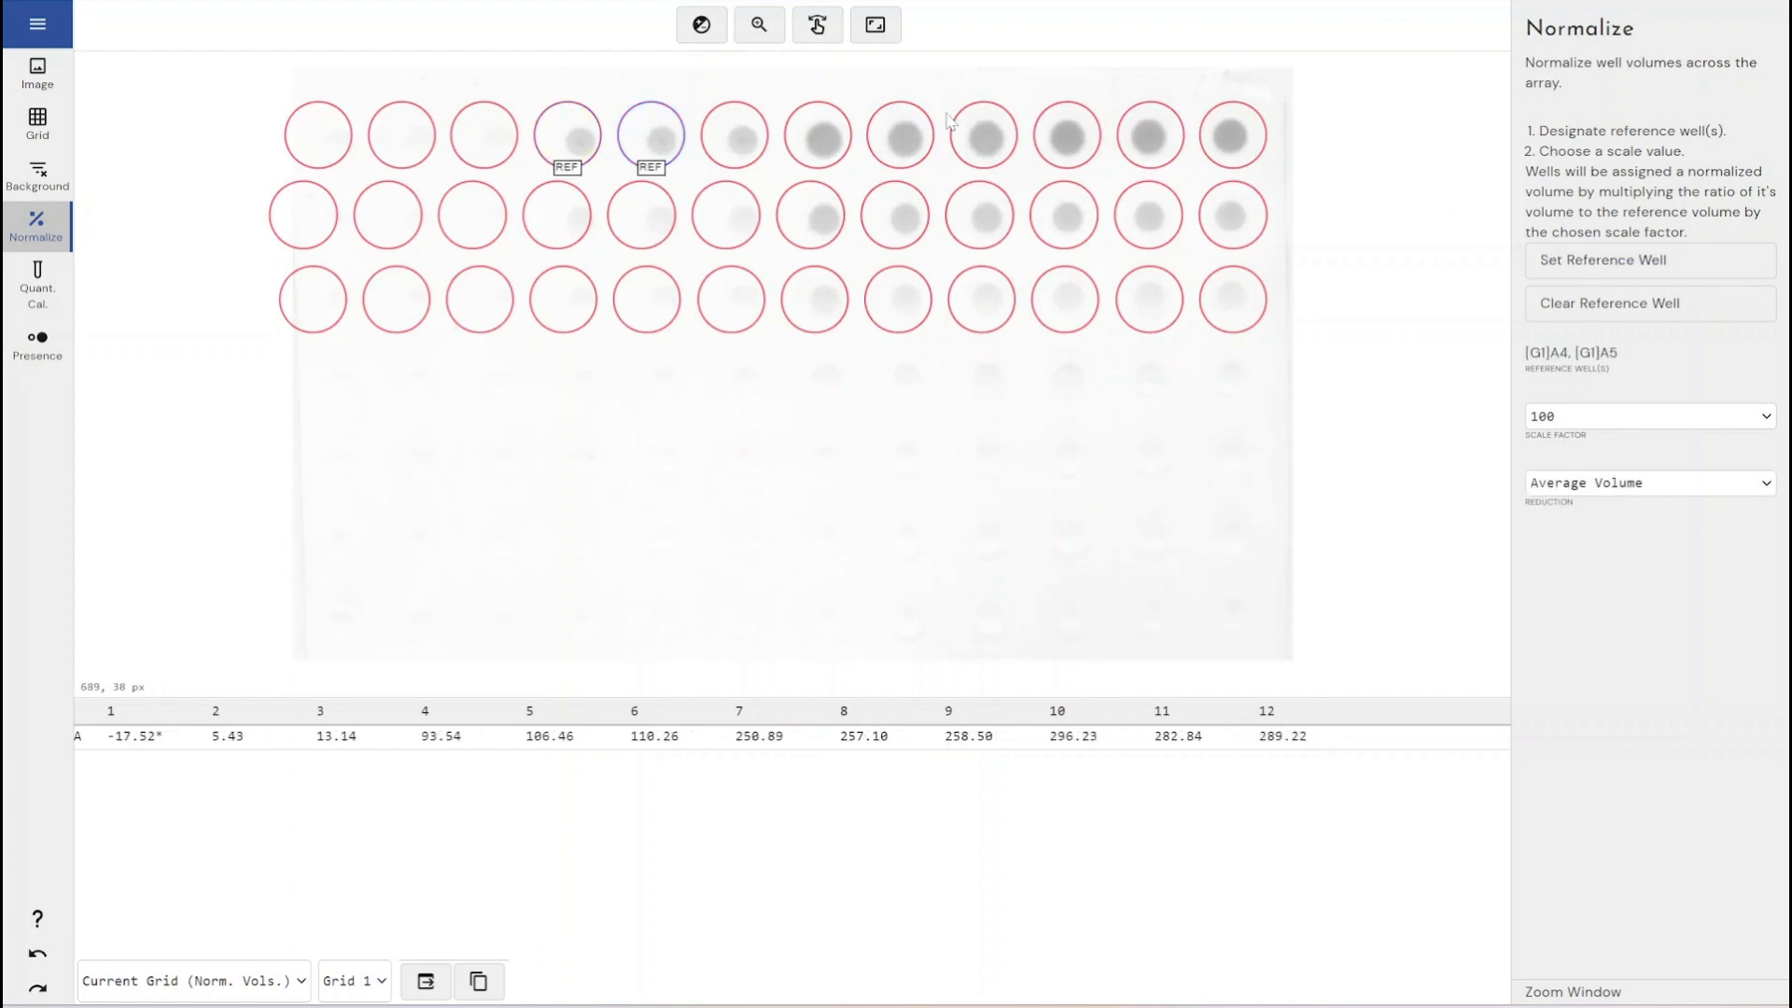
click(758, 140)
click(1602, 260)
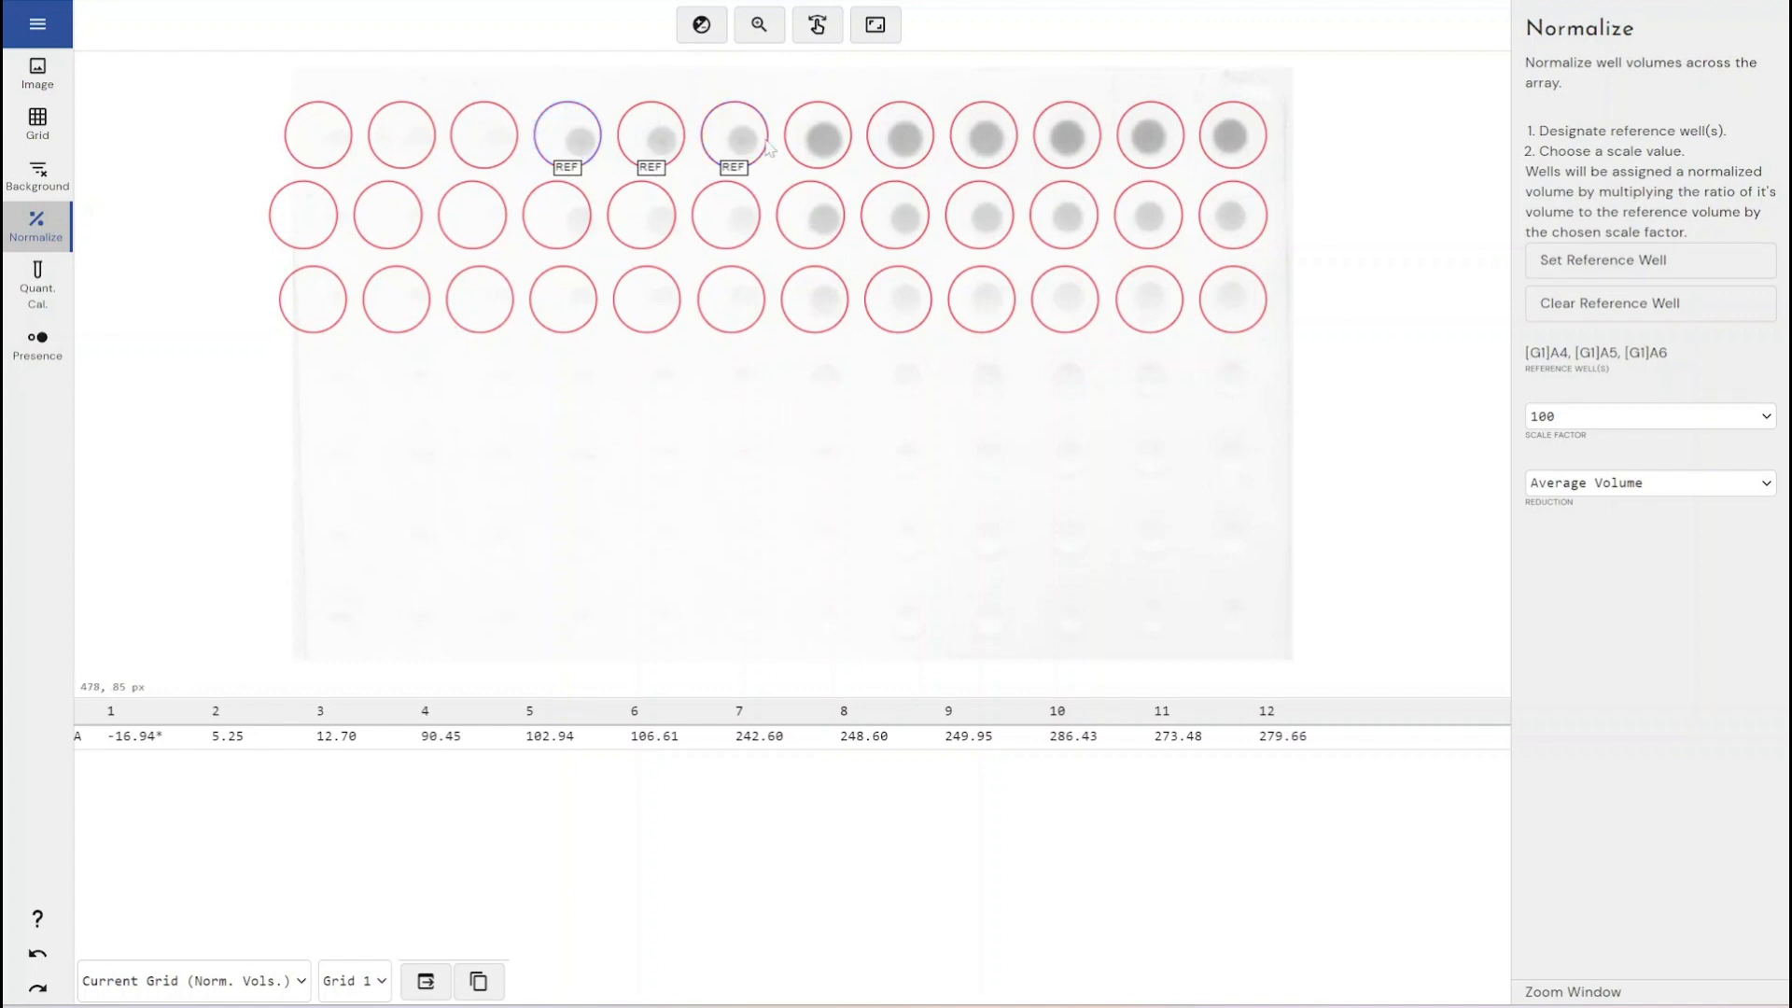
- Review the scale factor options, keeping 100, and set the reference reduction to Total Volume
click(1661, 483)
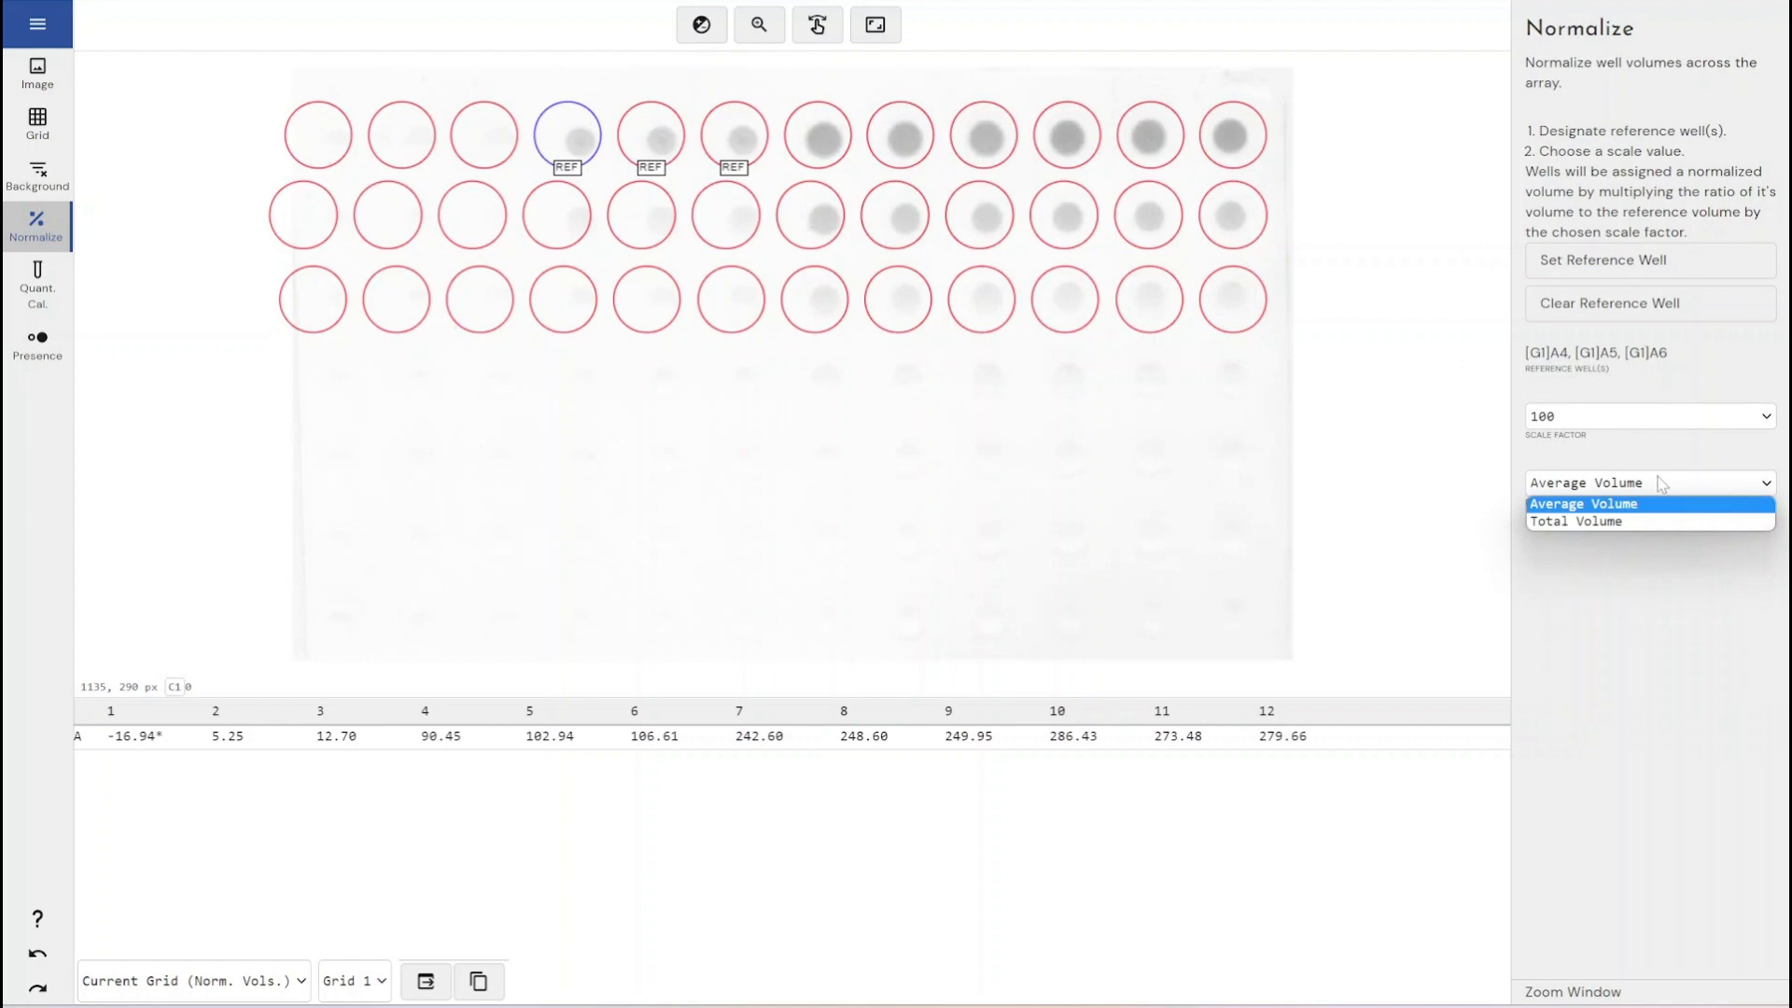
click(1661, 483)
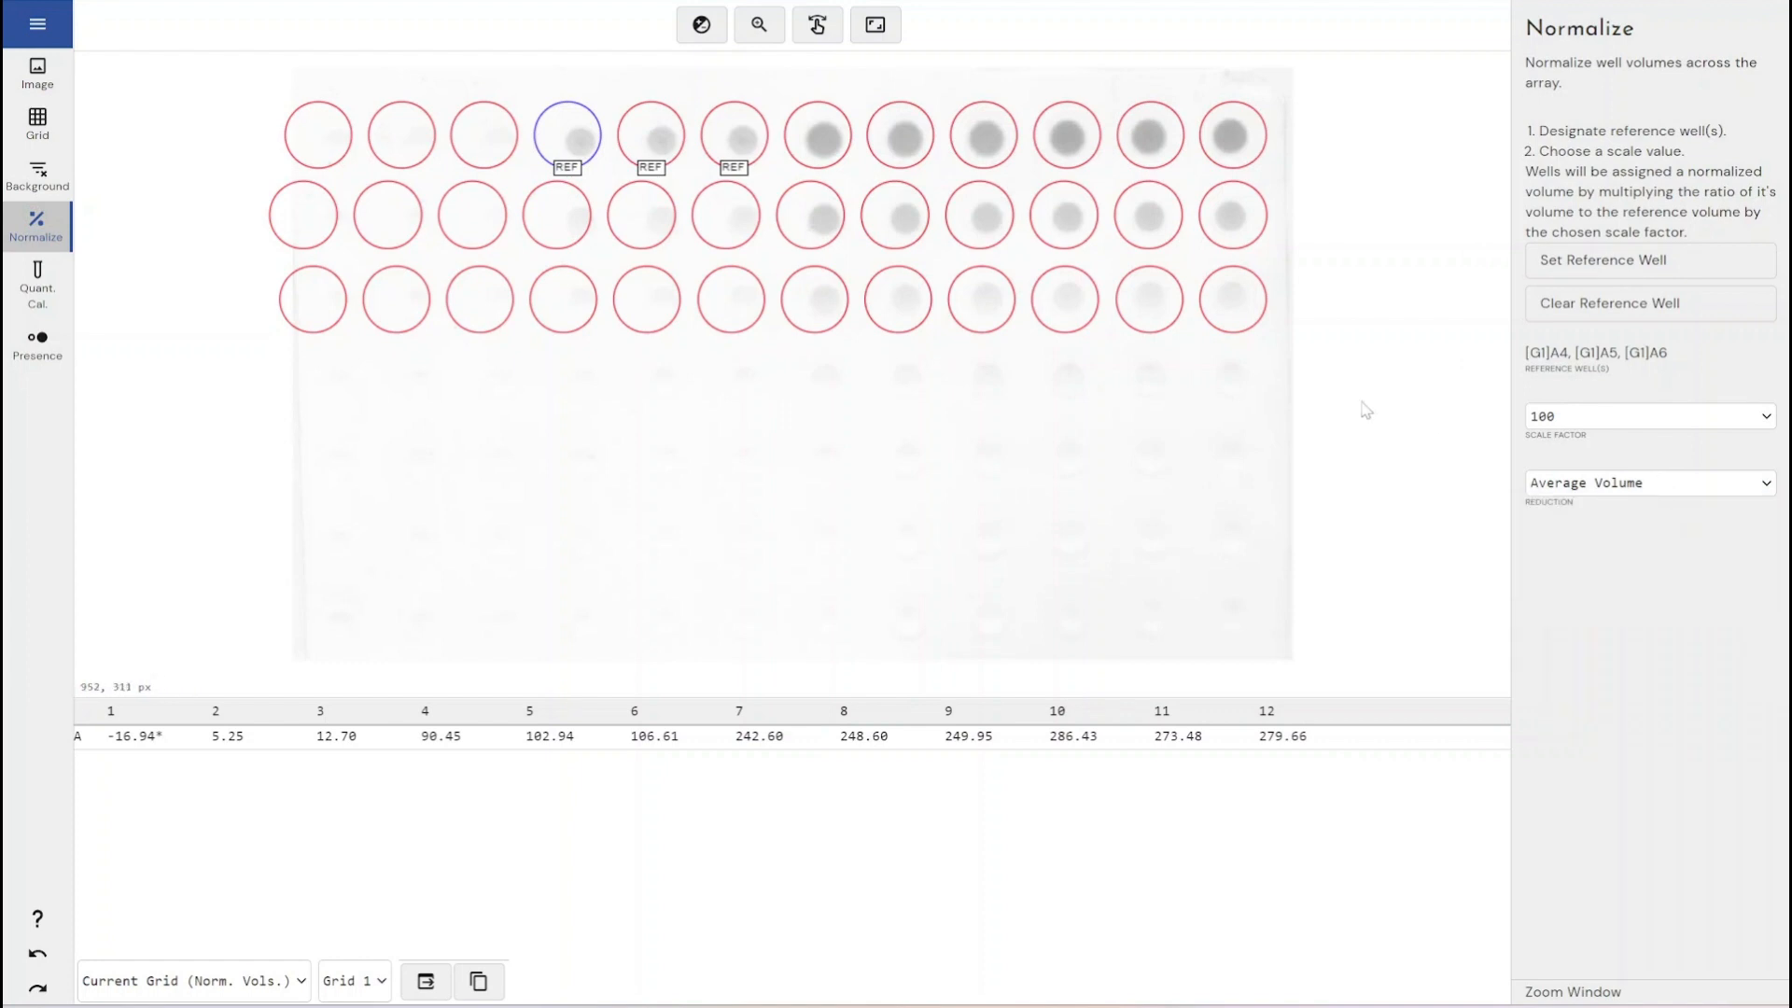
click(1549, 417)
click(1552, 420)
click(1556, 422)
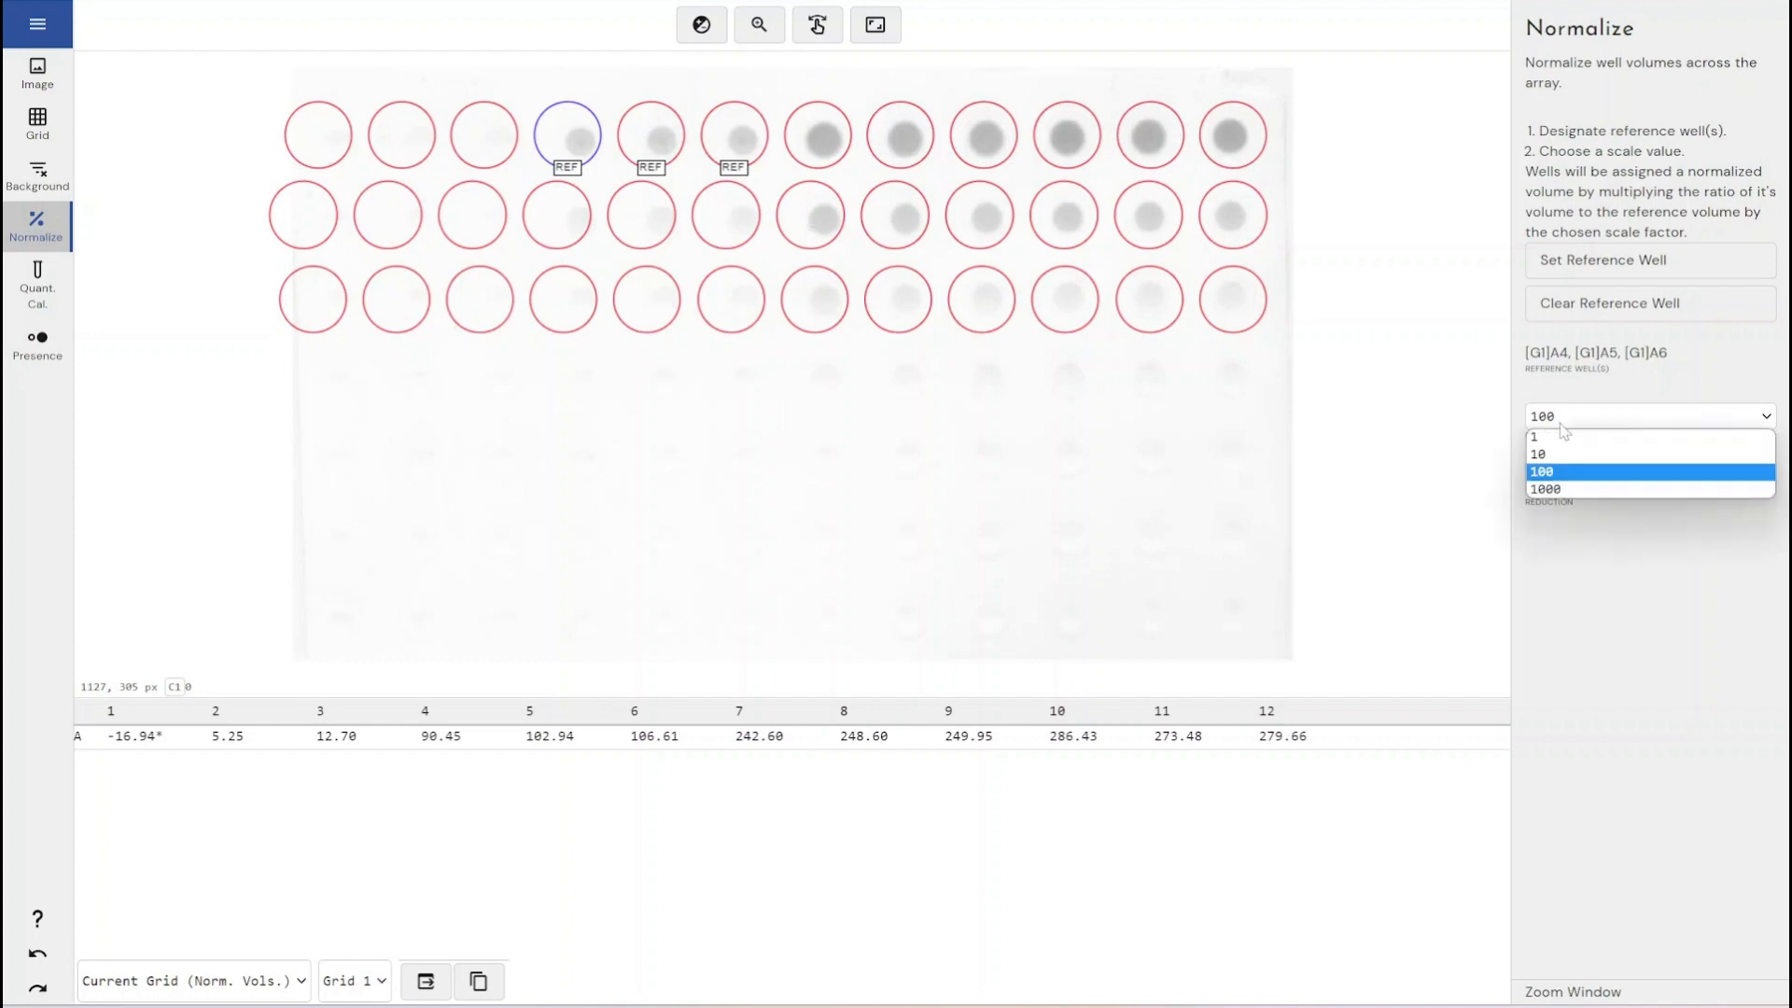
click(1576, 473)
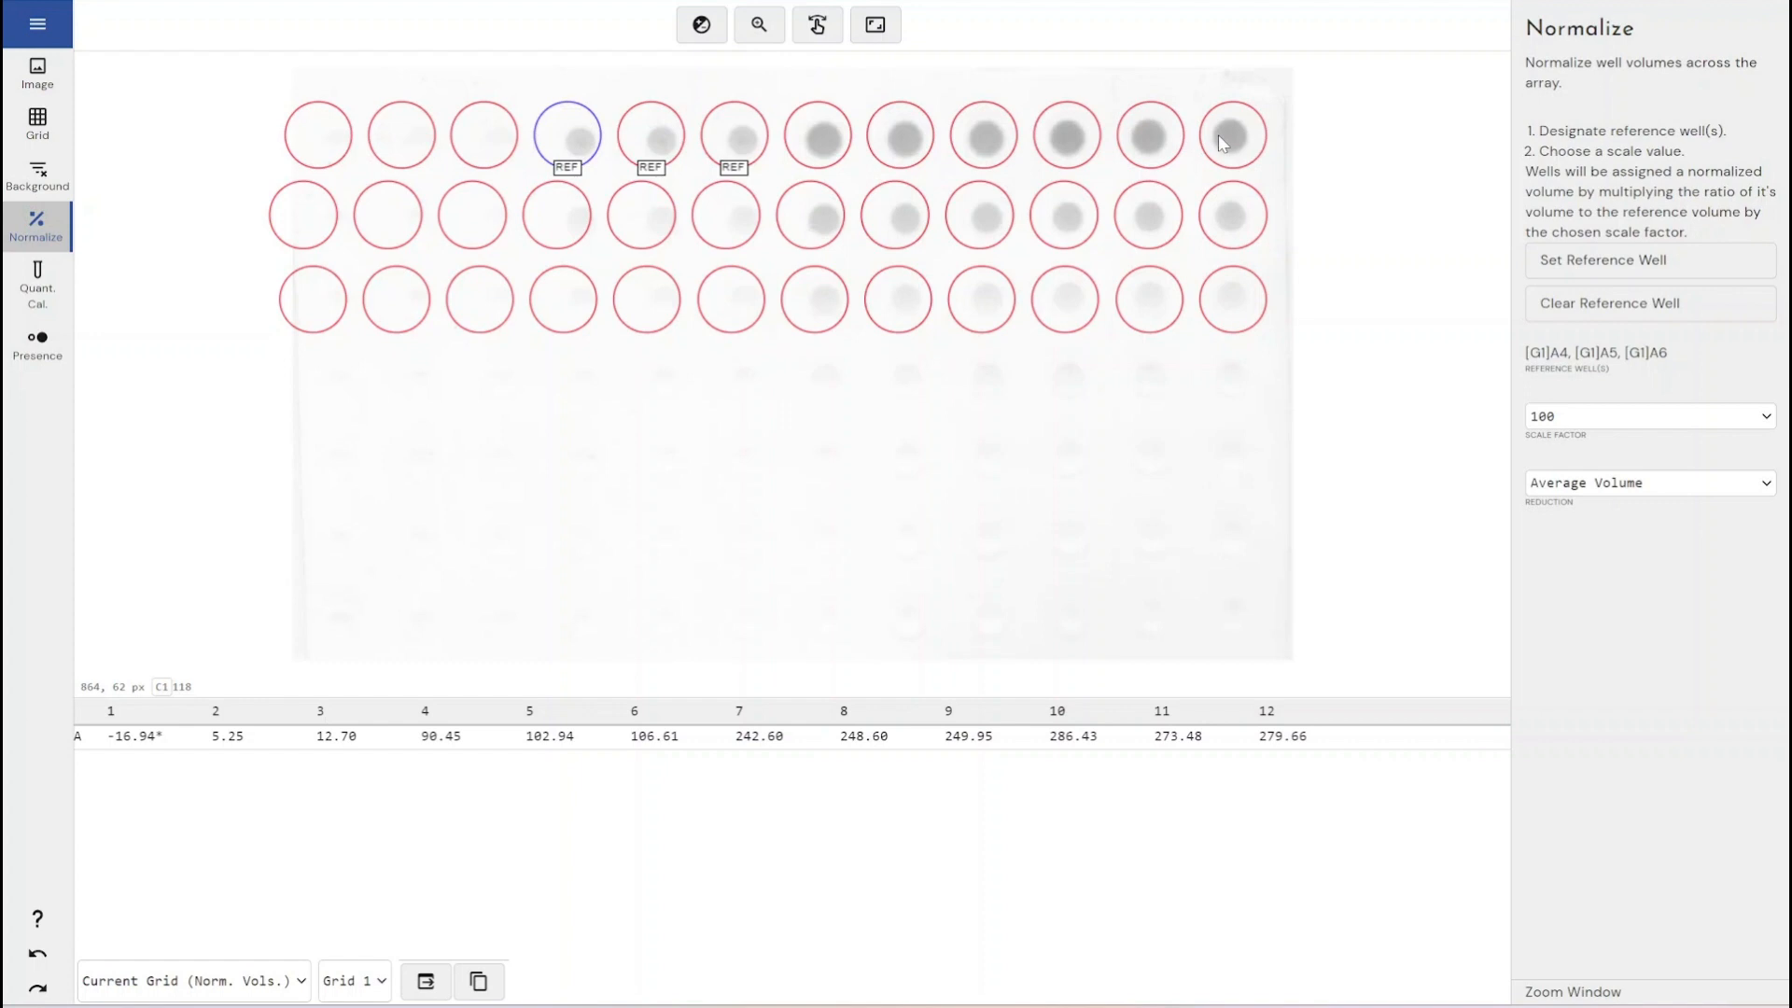
click(1580, 482)
click(1576, 520)
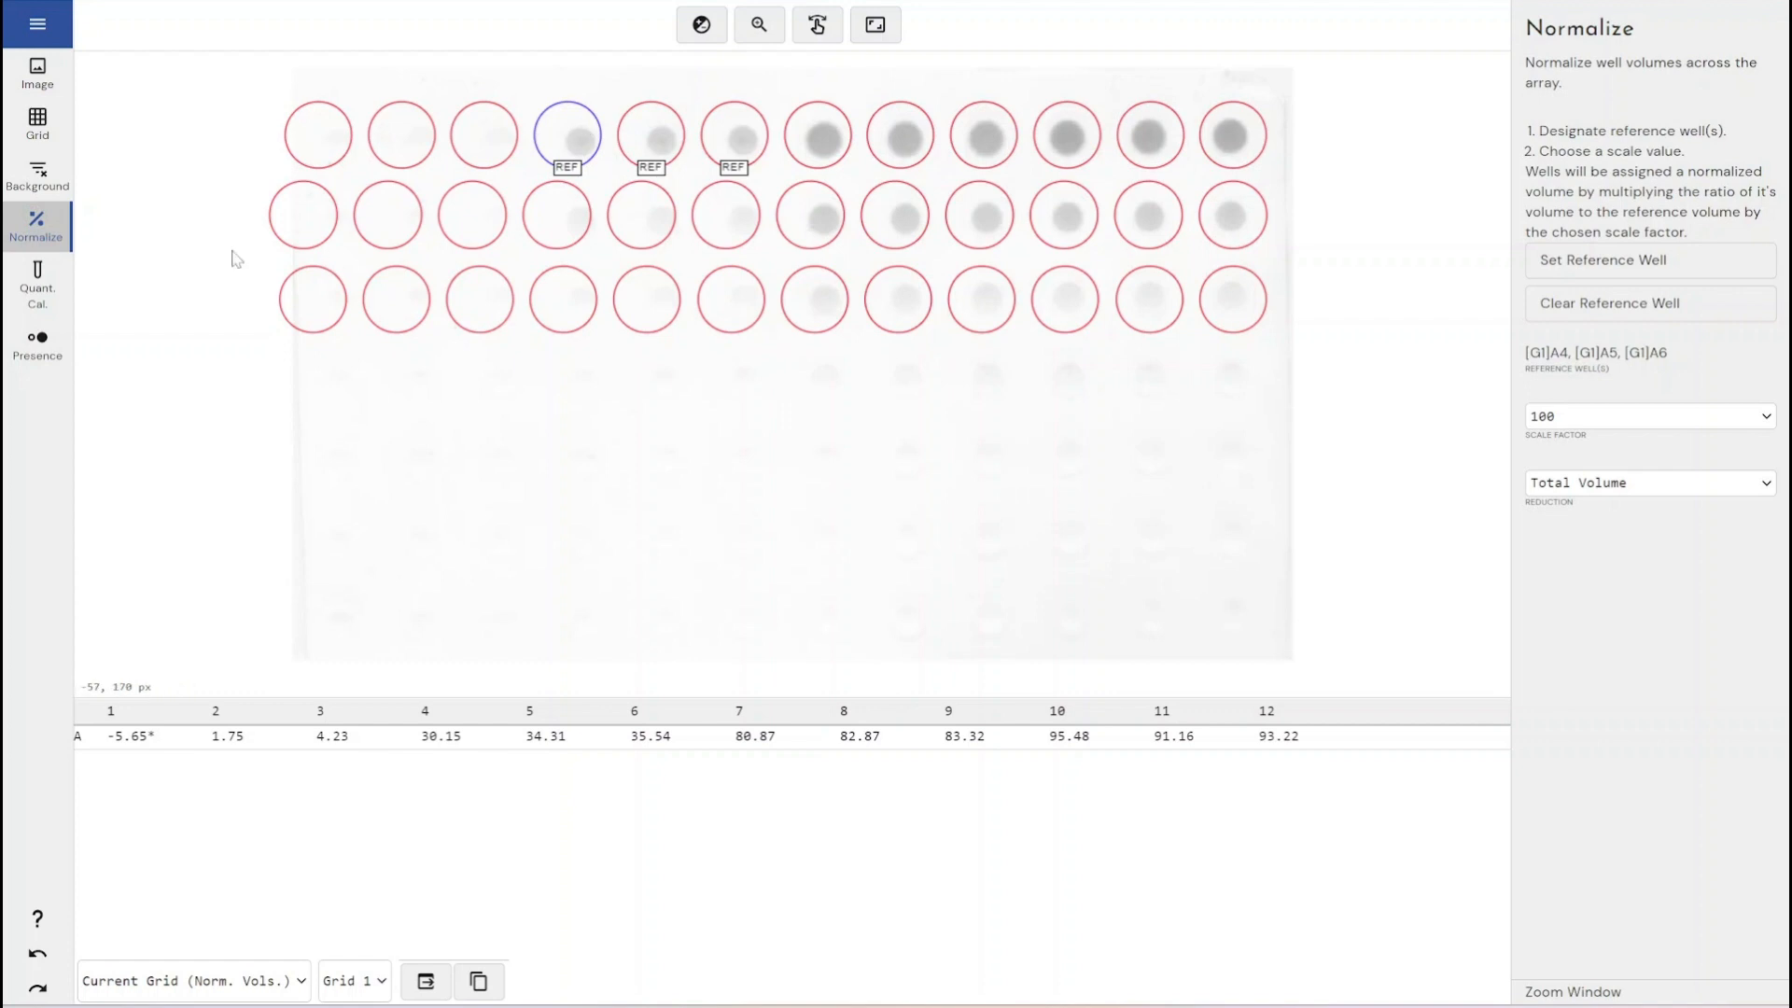
- Open quantity calibration and add wells A5 and A6 with known values 10 and 50
click(37, 288)
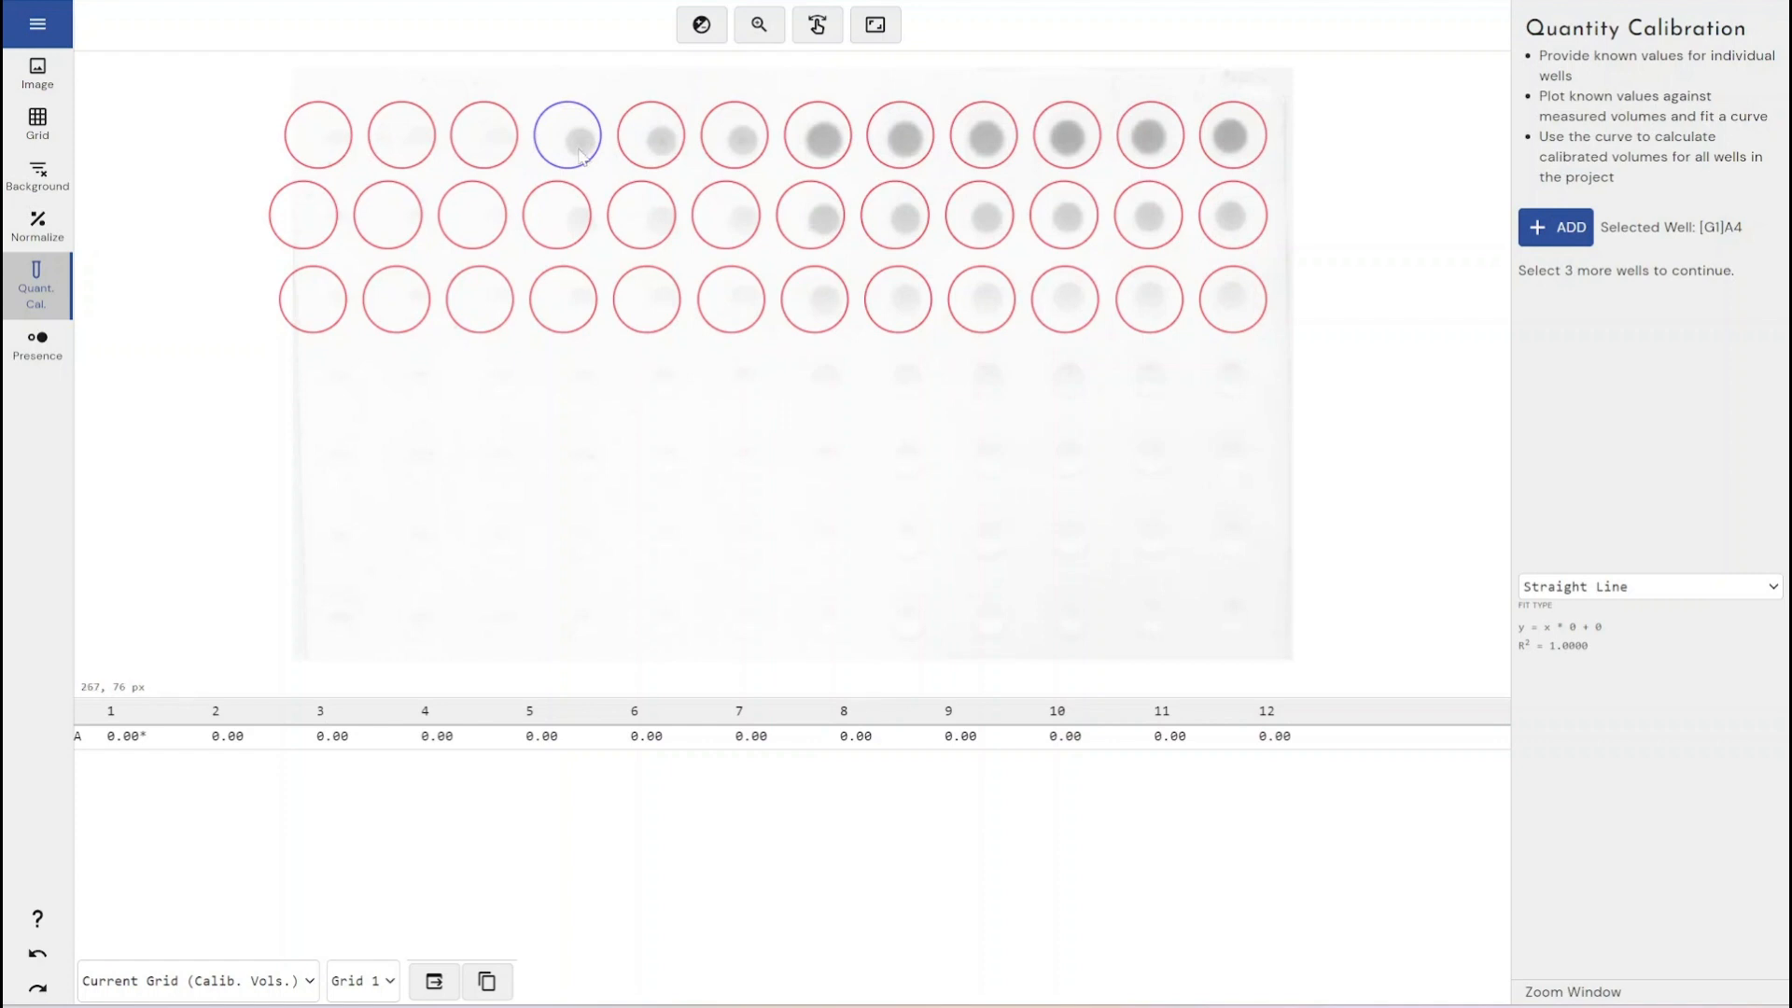
click(647, 151)
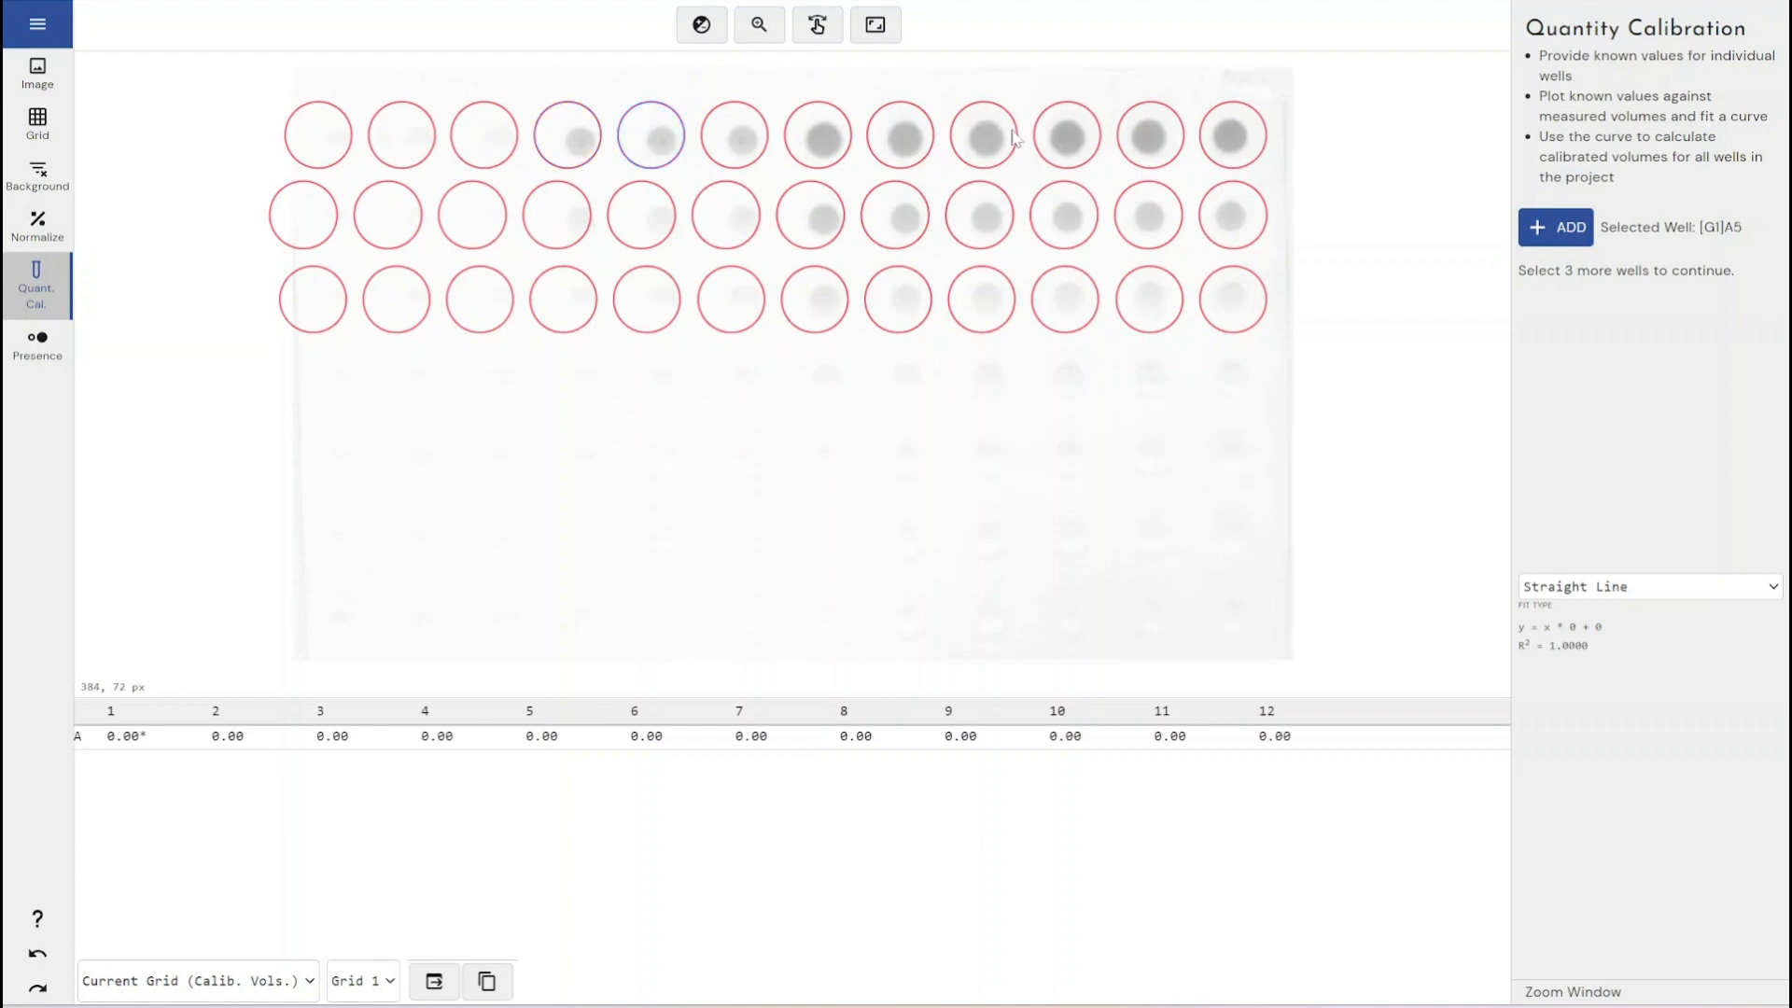
click(1561, 233)
drag(1608, 296, 1519, 307)
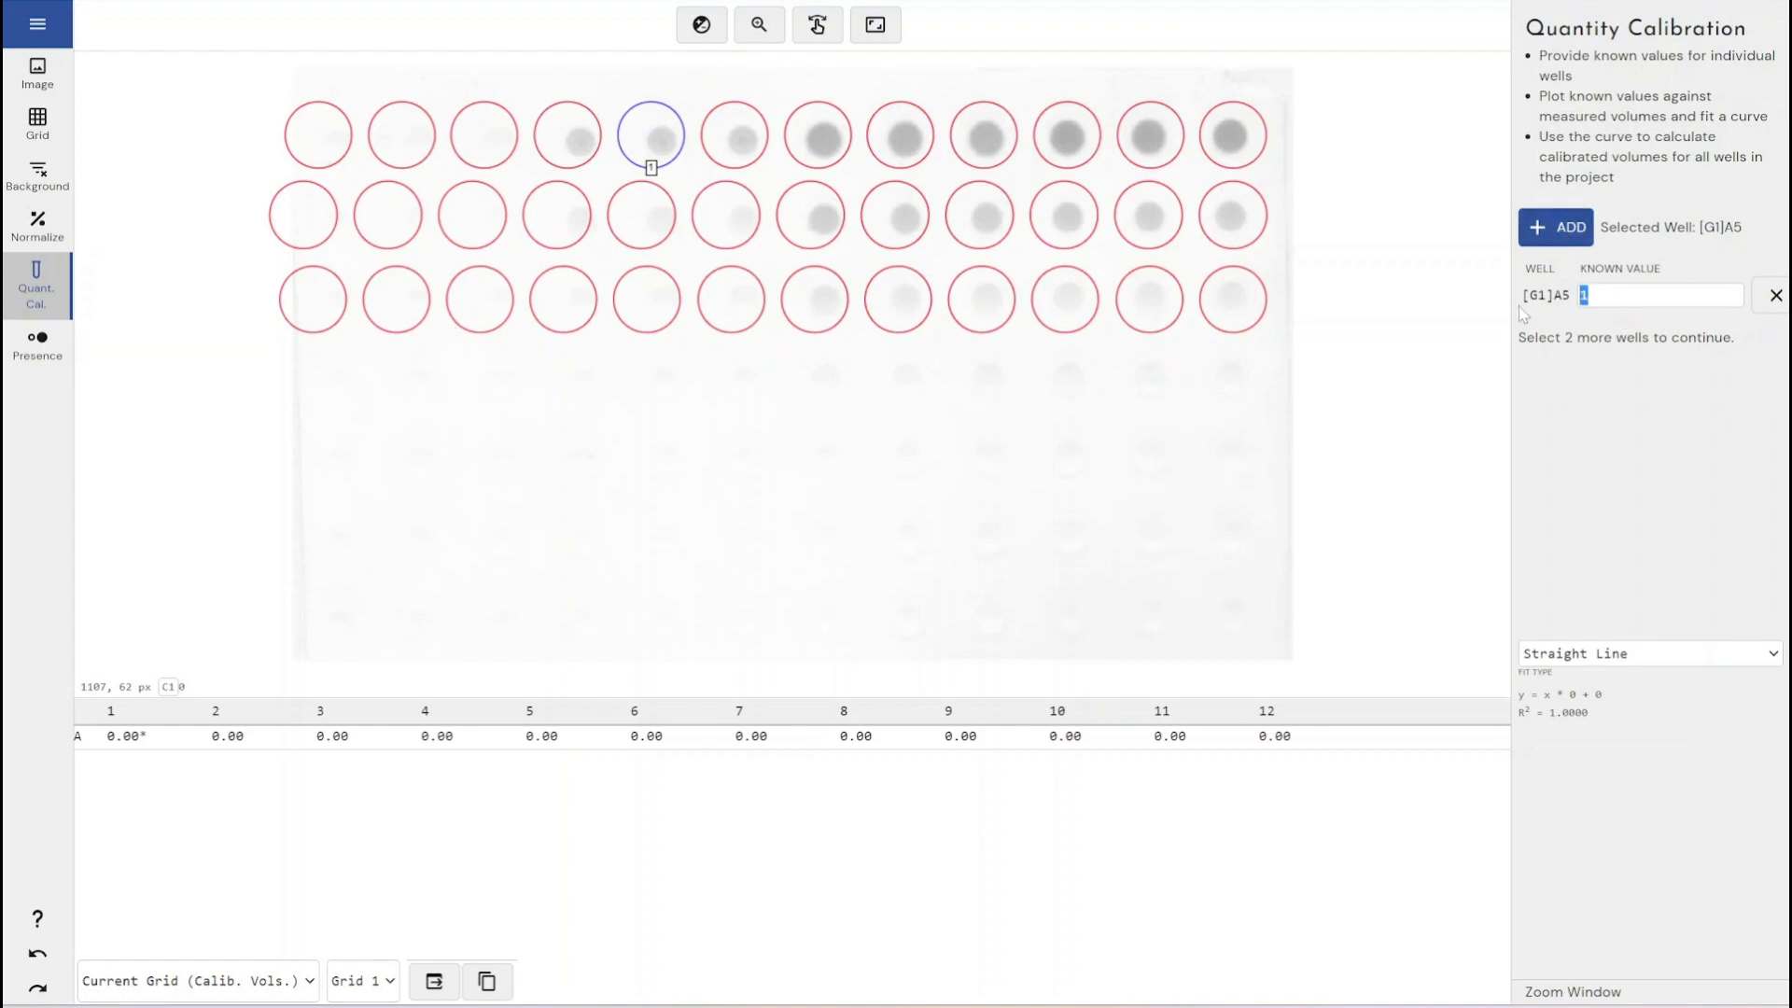
text(10)
click(724, 160)
click(1556, 228)
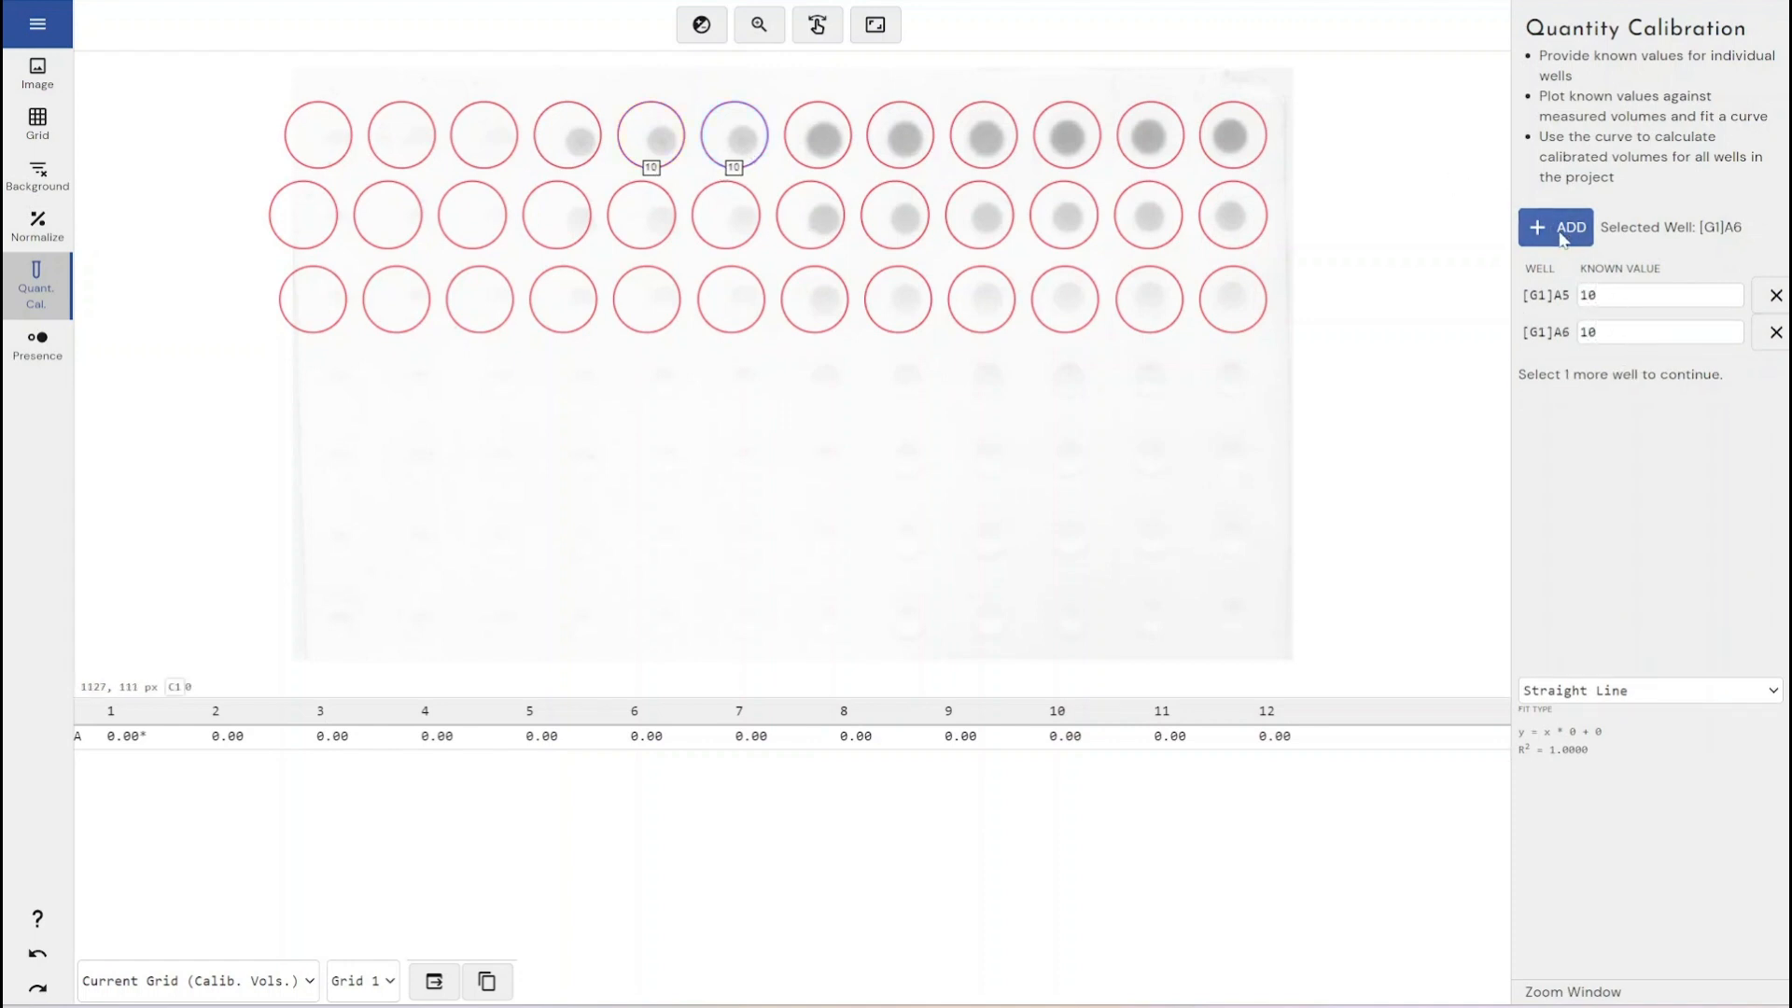
drag(1607, 333, 1471, 317)
text(50)
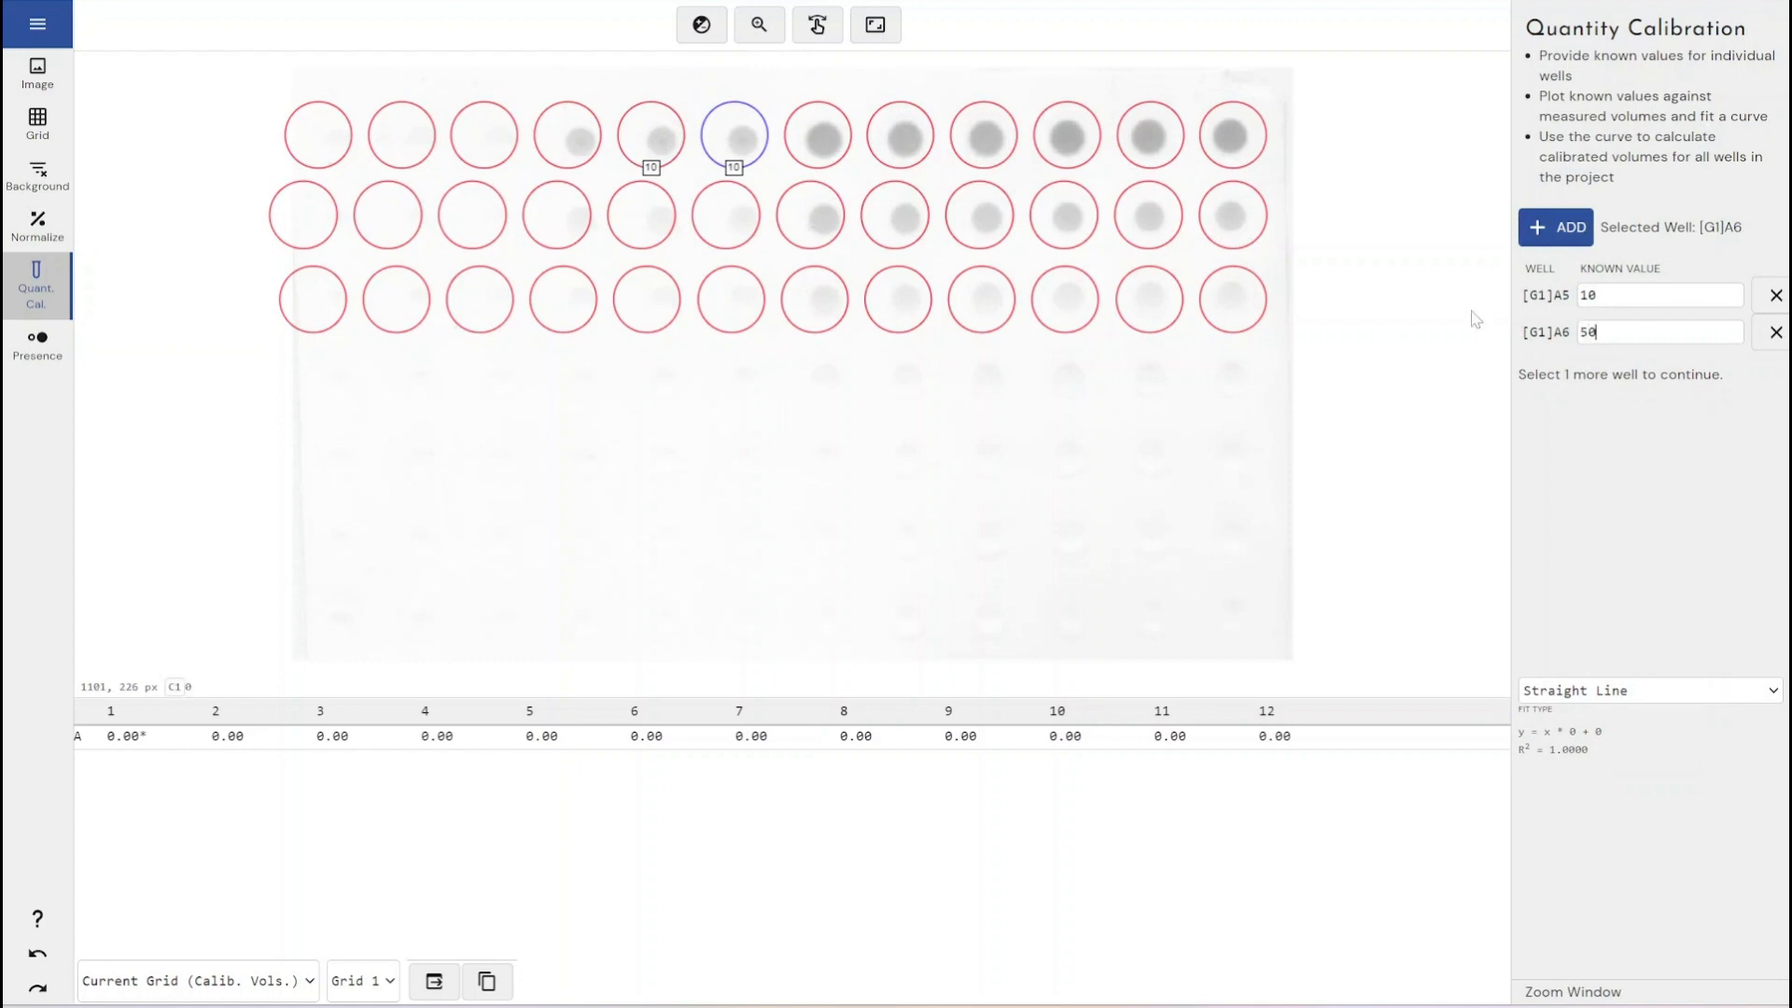
- Add well A7 to the calibration with a known value of 100
click(817, 134)
click(1586, 238)
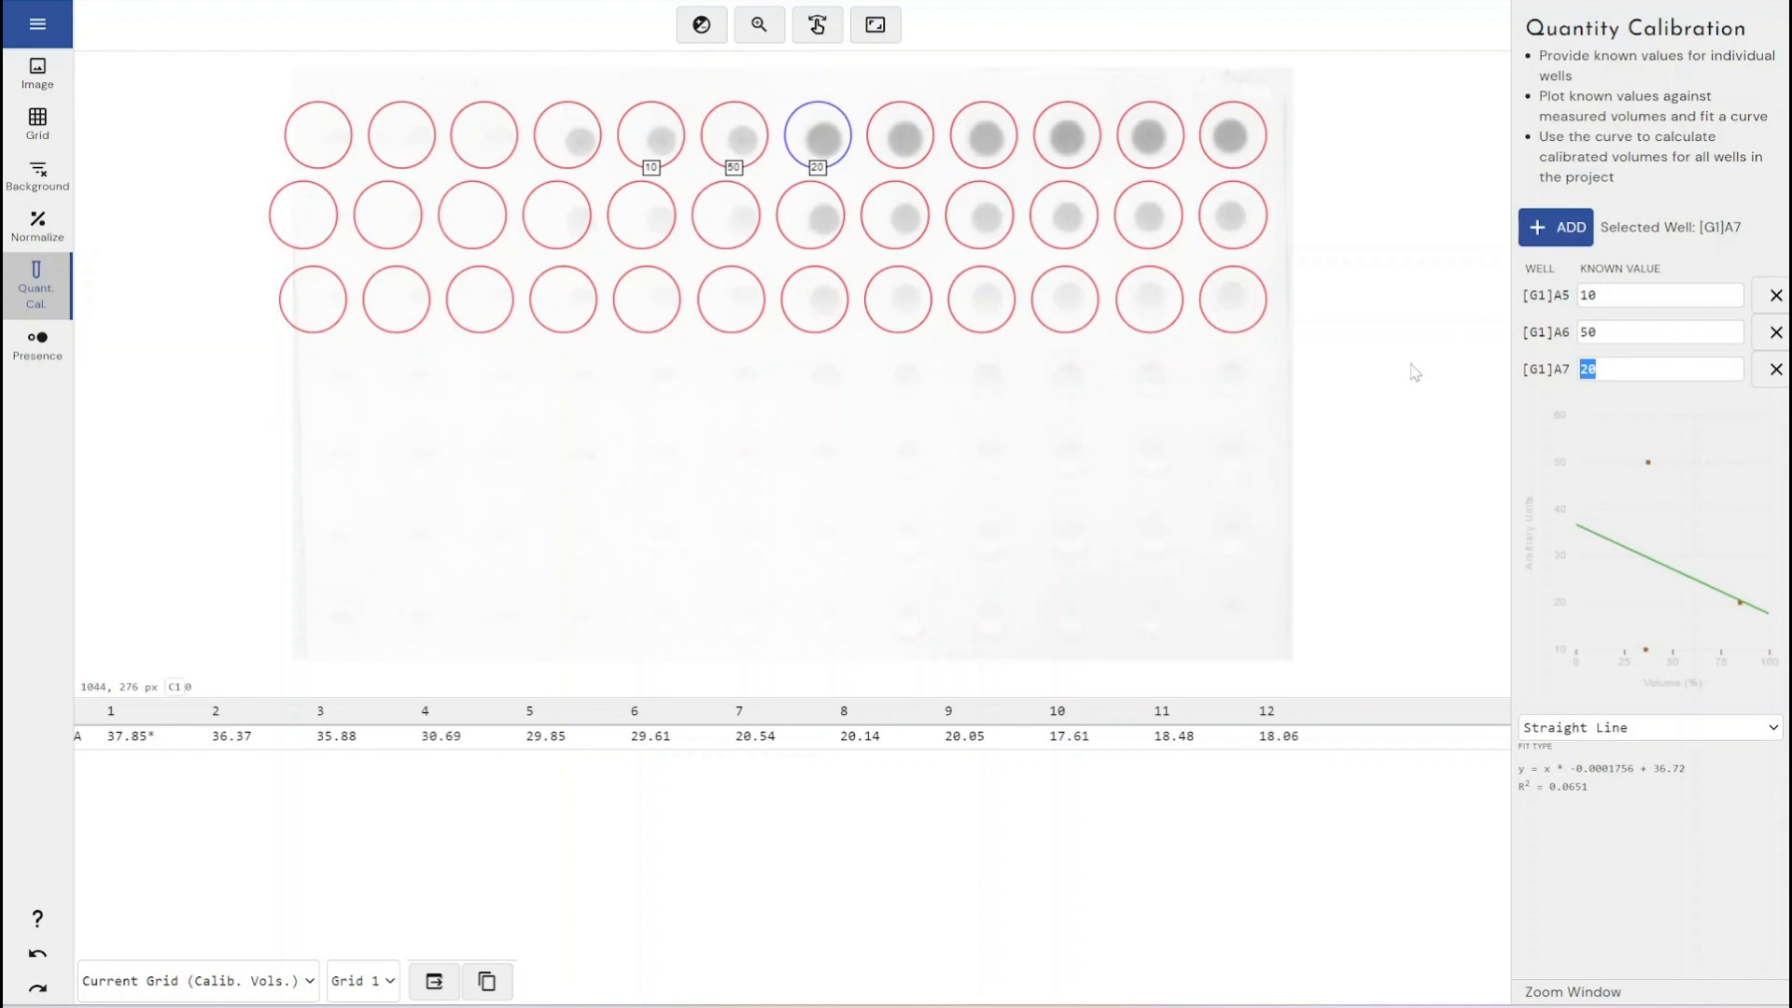
text(100)
click(1638, 808)
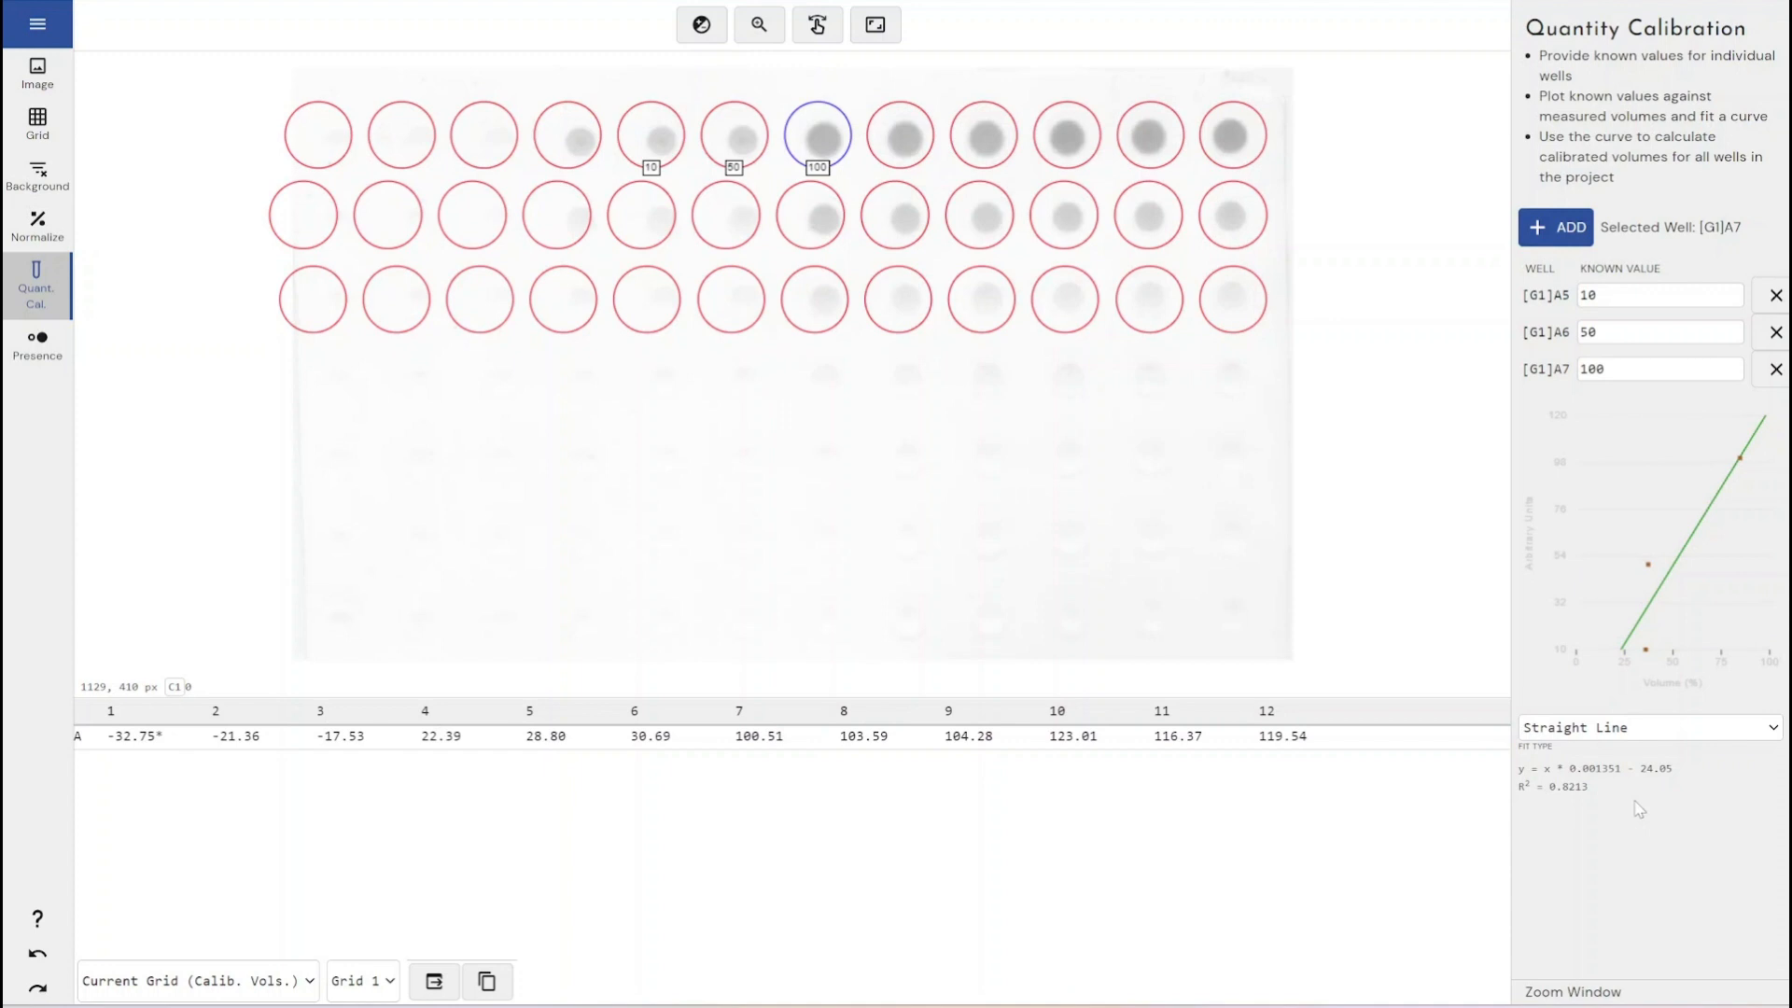
- Compare the calibration fit types Power, Log, Exponential (offset) and Exponential, settling on Power
click(1635, 732)
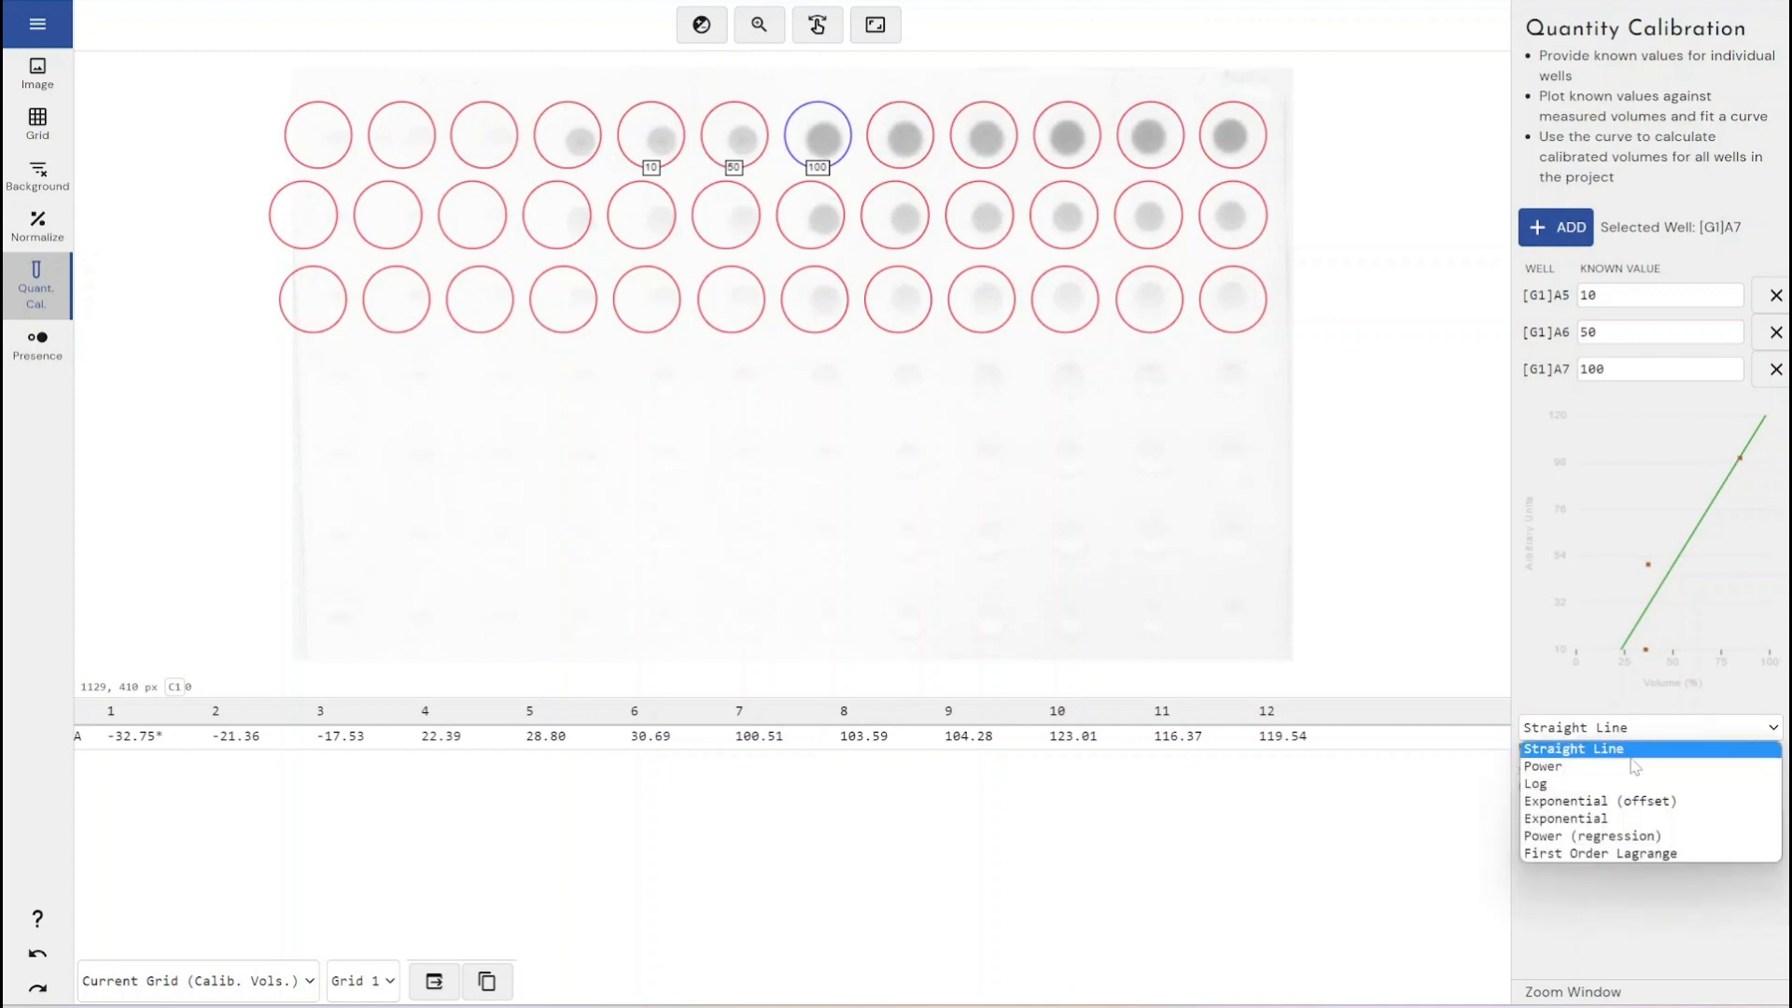
click(1635, 767)
click(1645, 735)
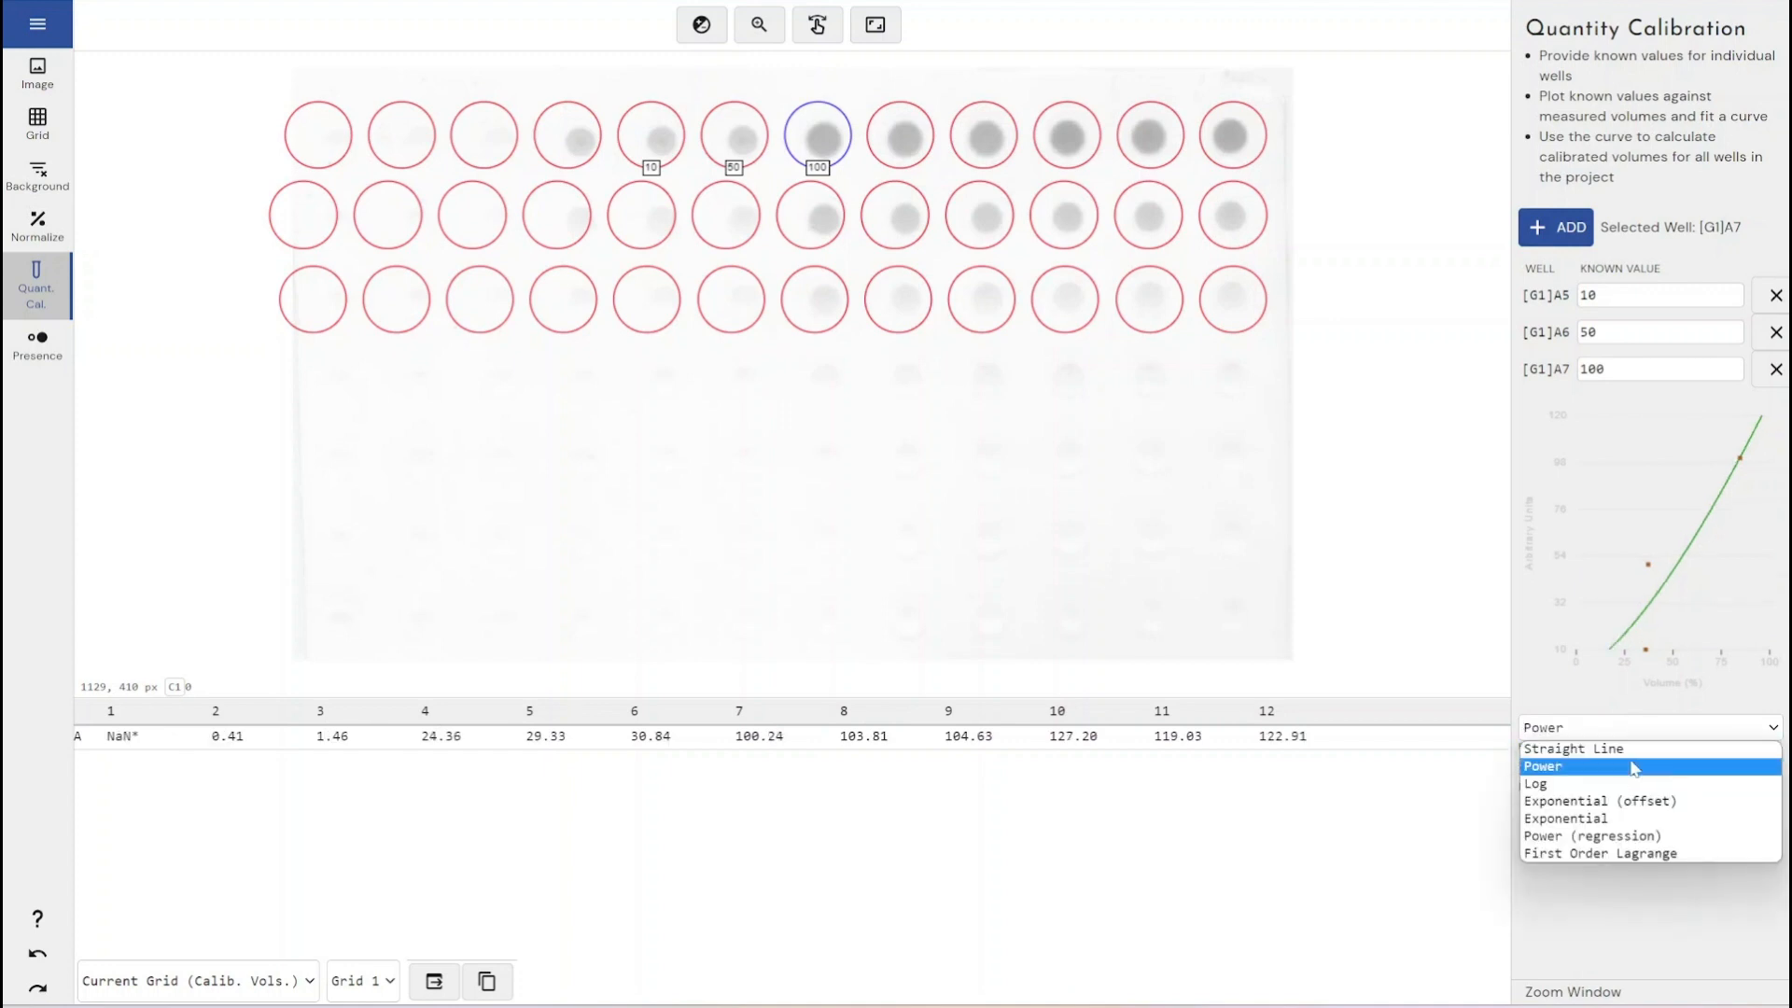
click(1616, 784)
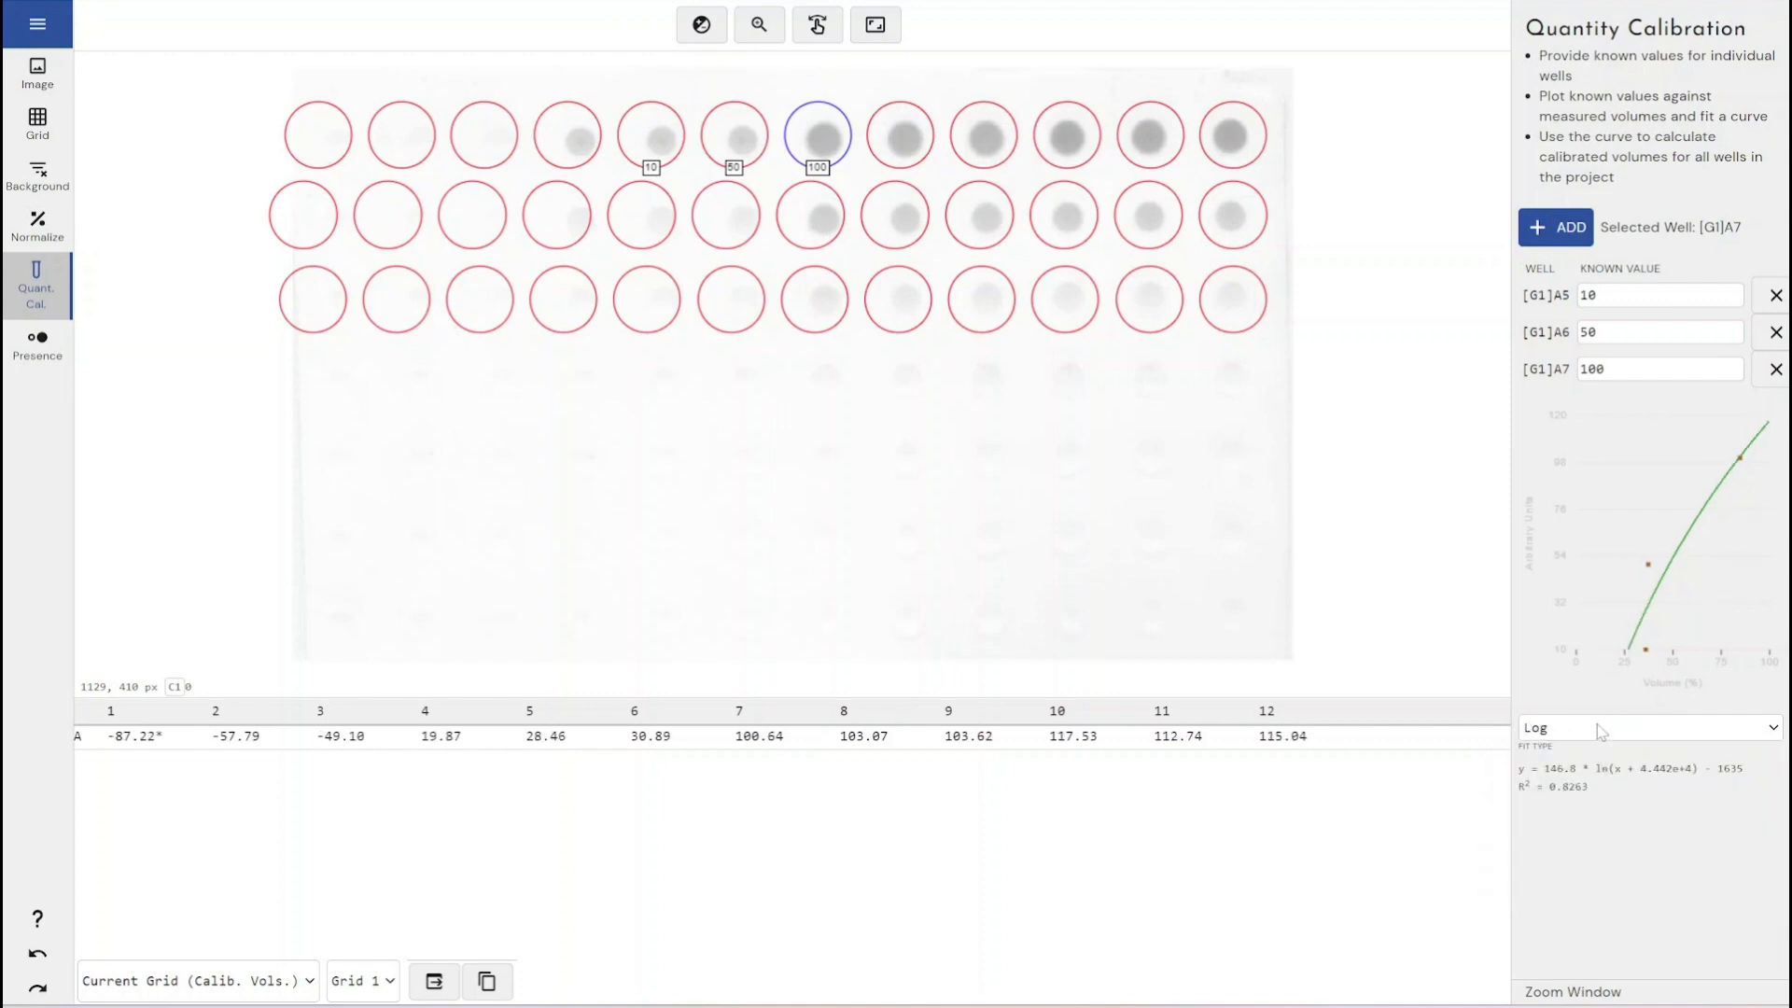
click(1597, 726)
click(1584, 805)
click(1607, 730)
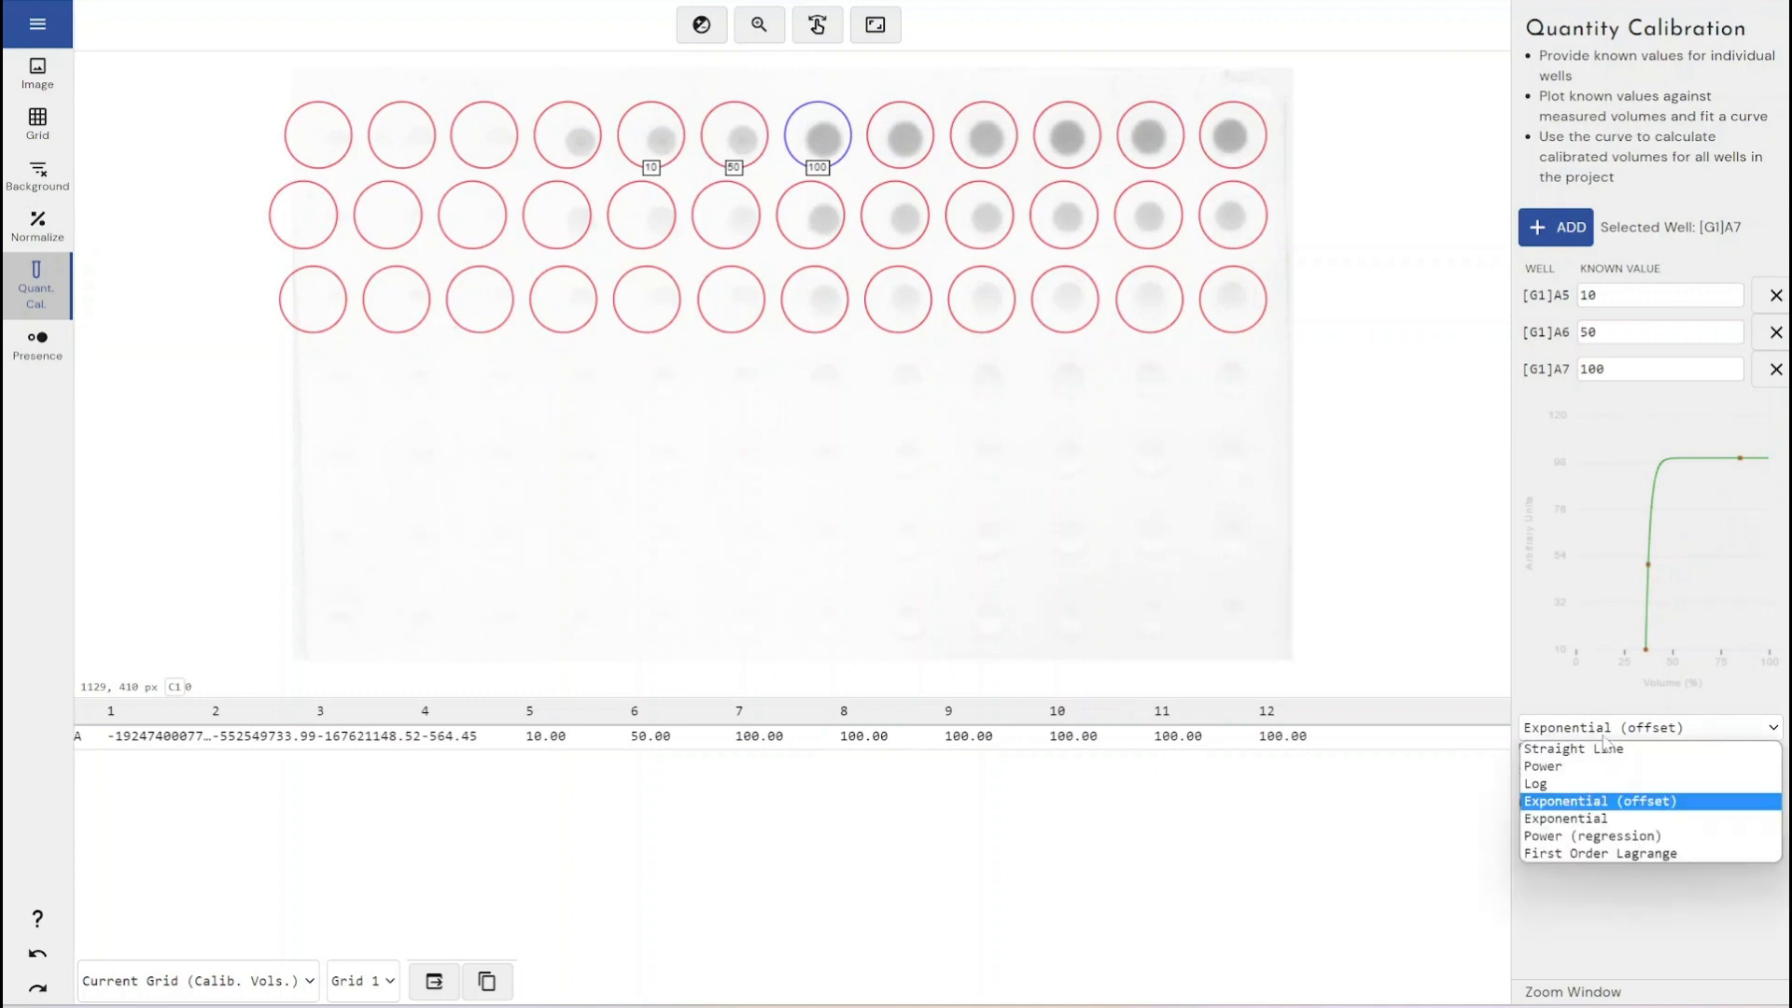
click(1571, 825)
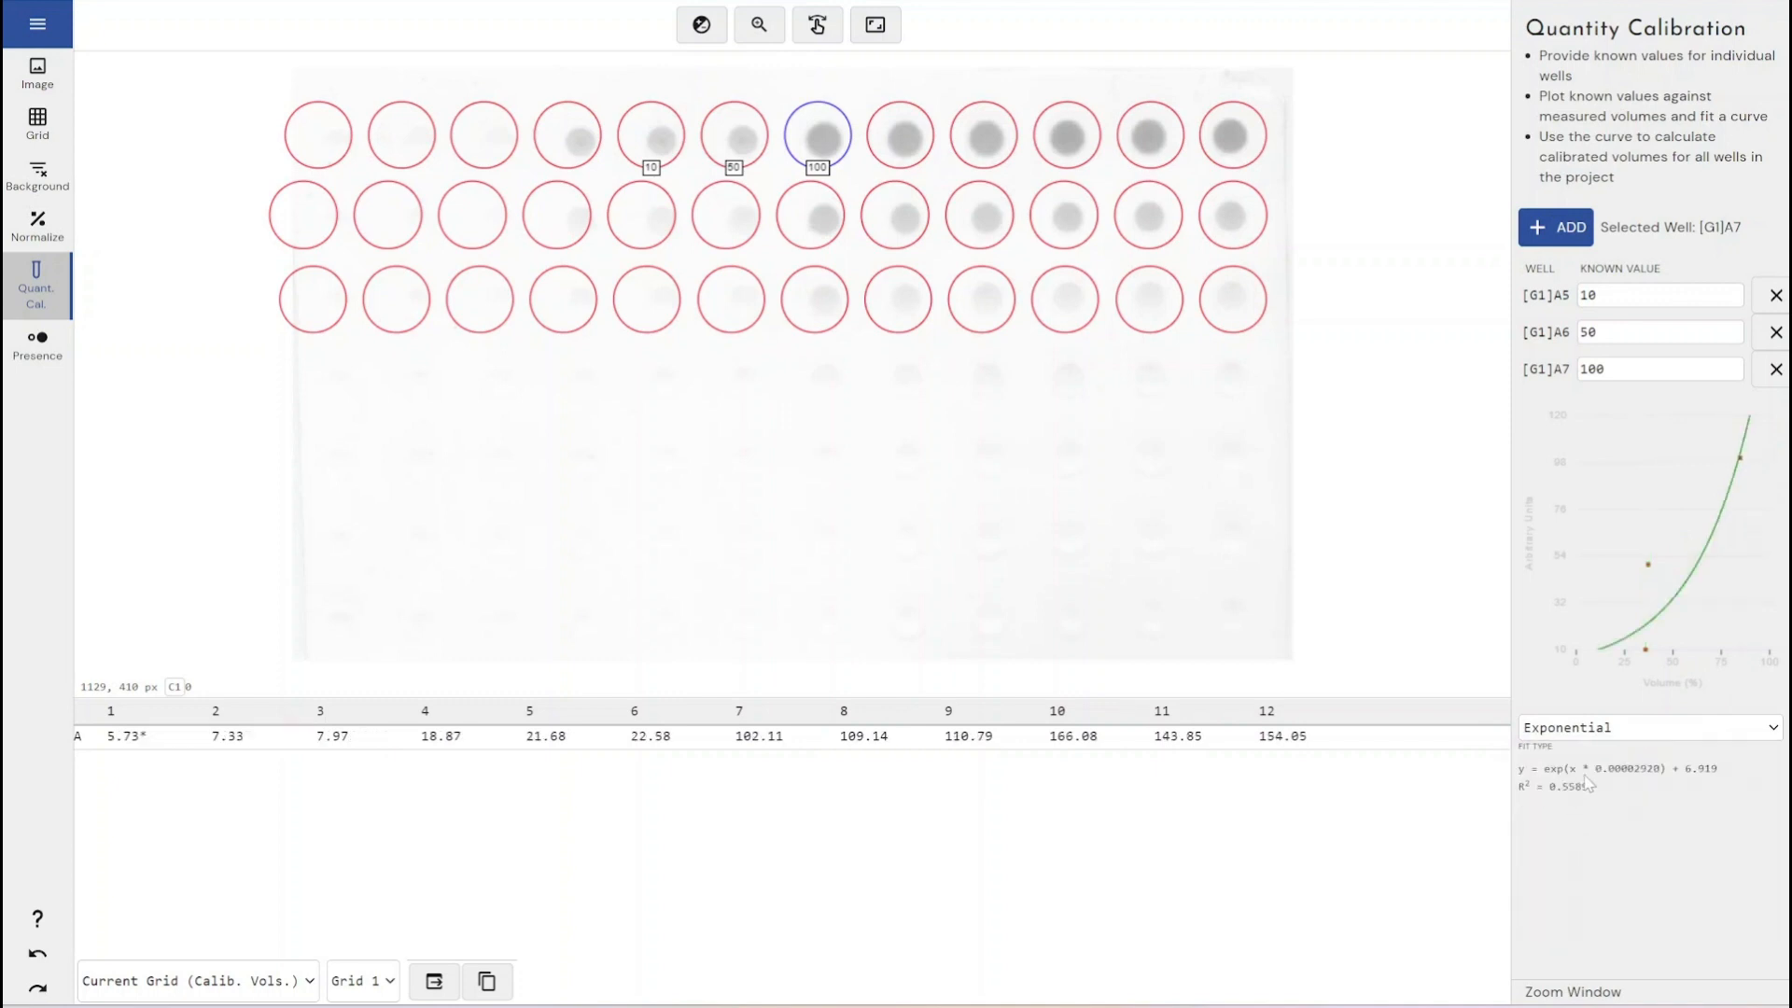
click(1591, 732)
click(1581, 767)
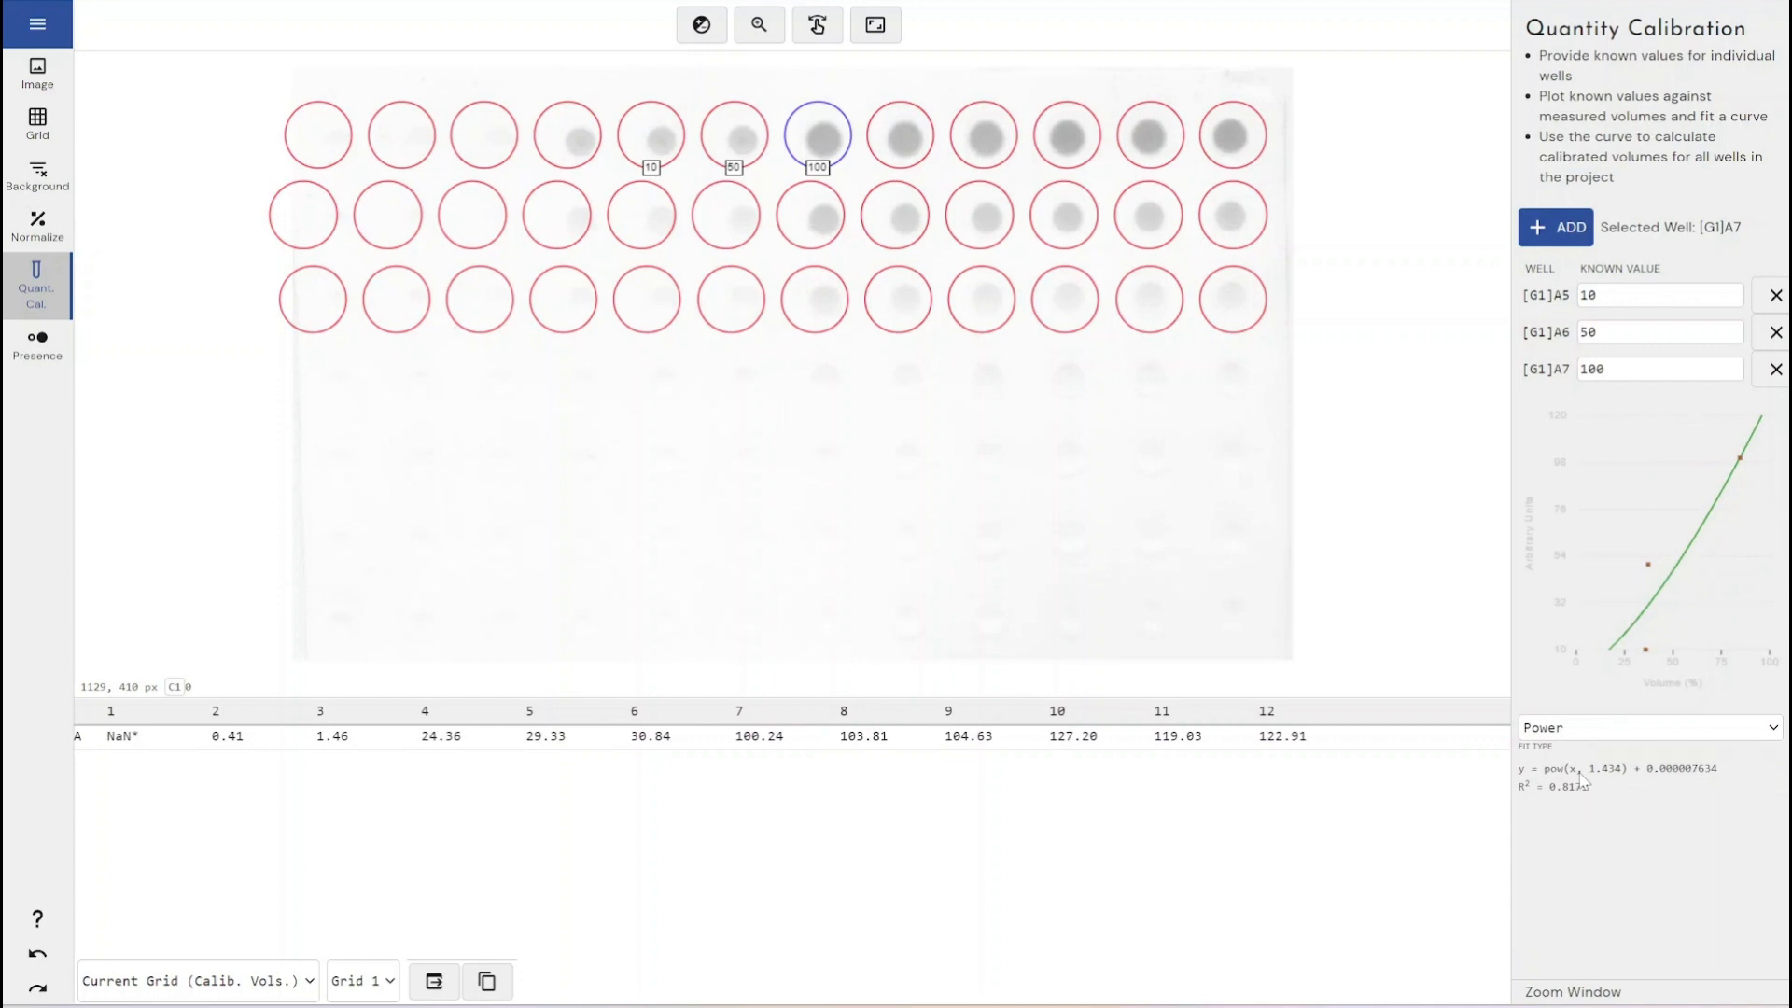
- Open presence flagging and set the threshold by marking wells A1, A2, A3 as absent and A6 as present
click(1075, 746)
click(37, 366)
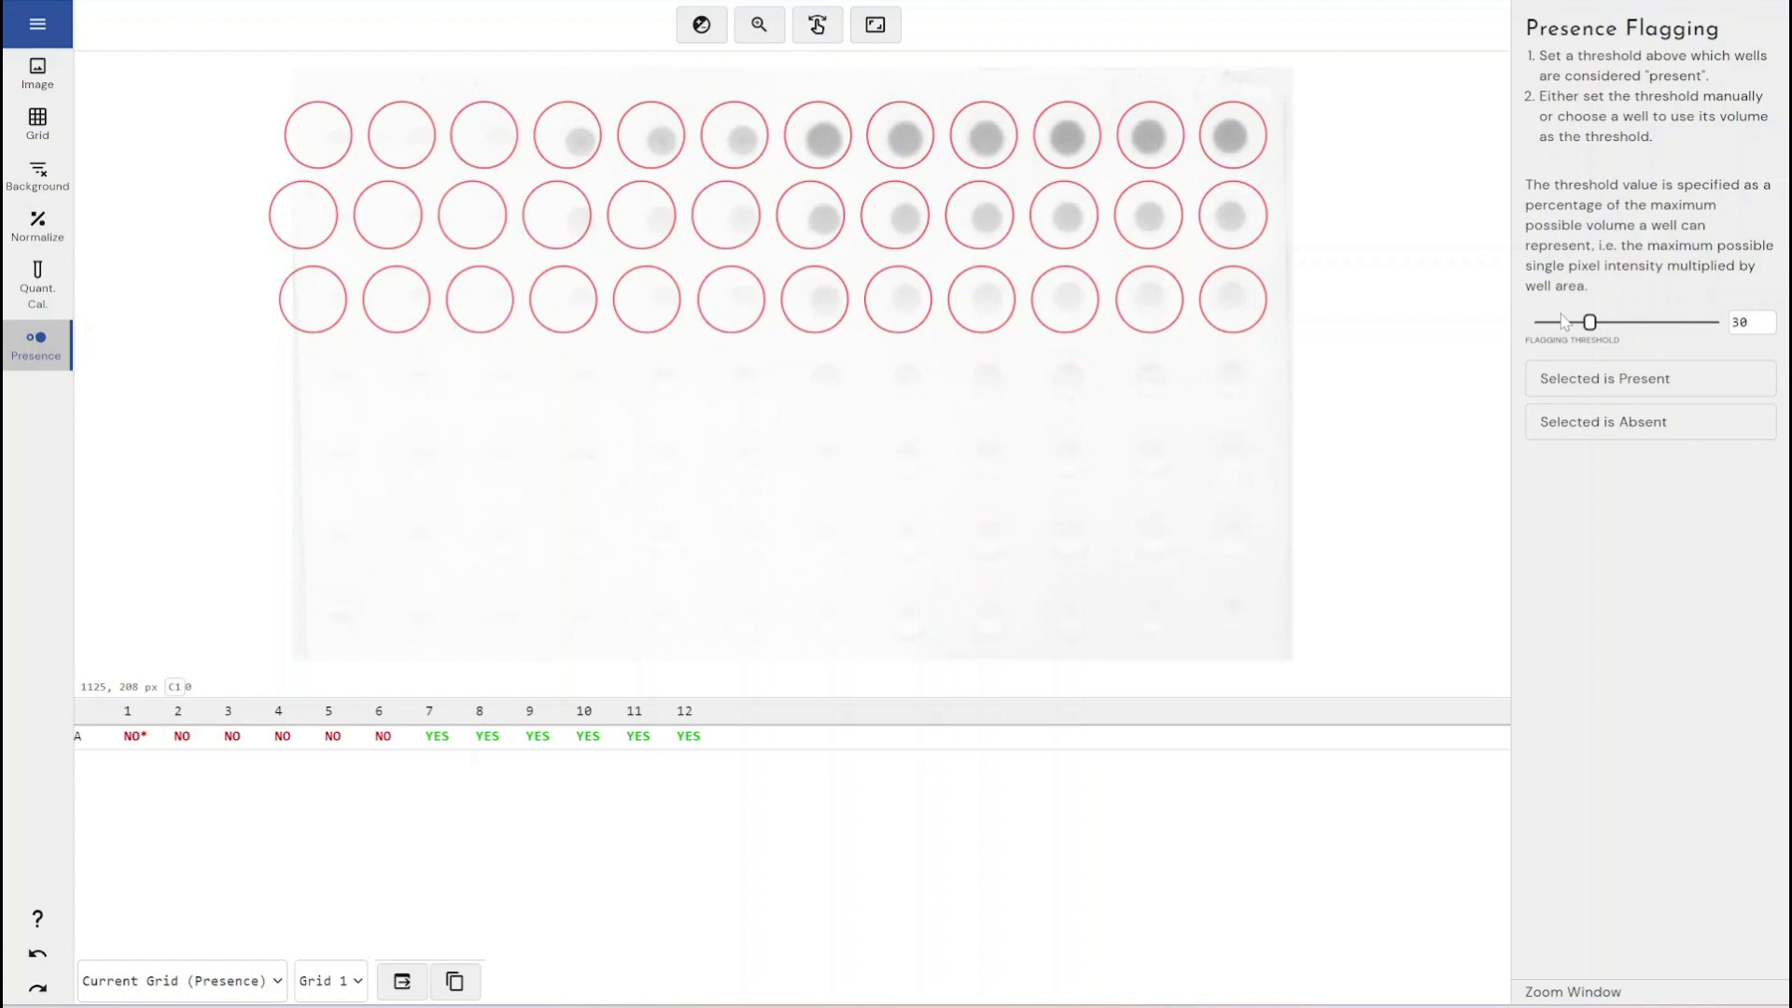
mouse_move(1591, 322)
mouse_down()
mouse_move(1573, 326)
mouse_move(1615, 329)
mouse_move(1584, 326)
mouse_up()
click(320, 140)
click(1534, 415)
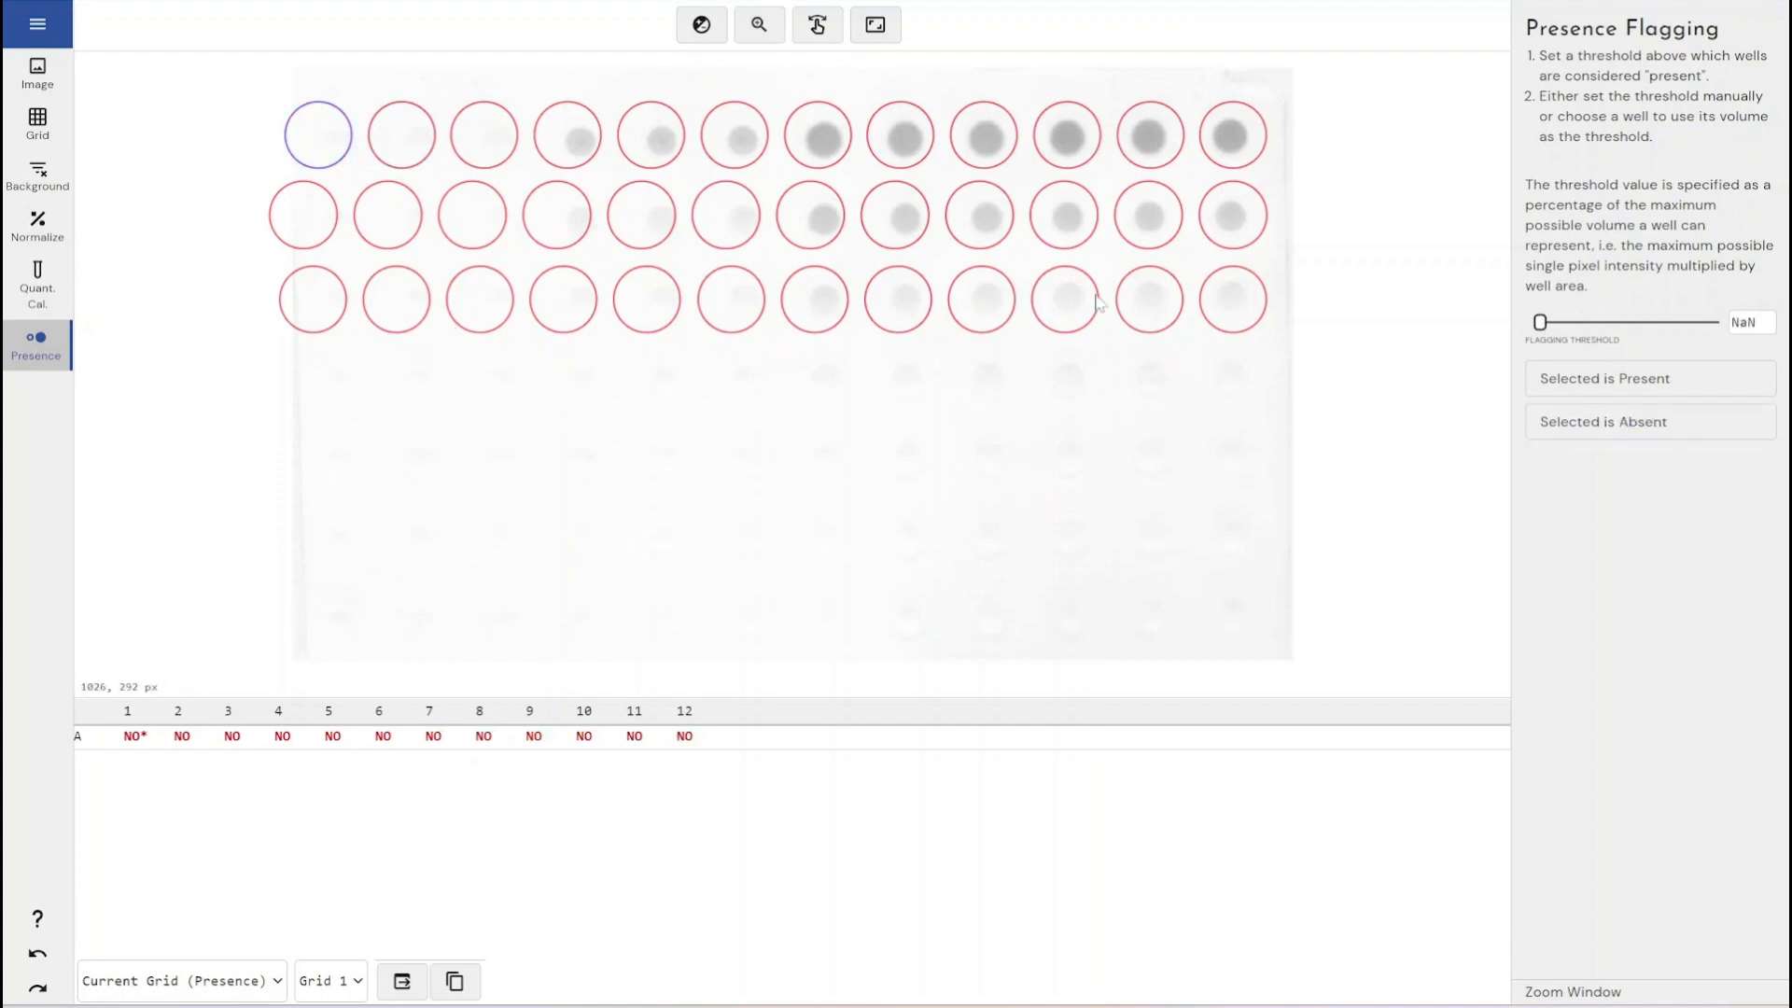
click(401, 136)
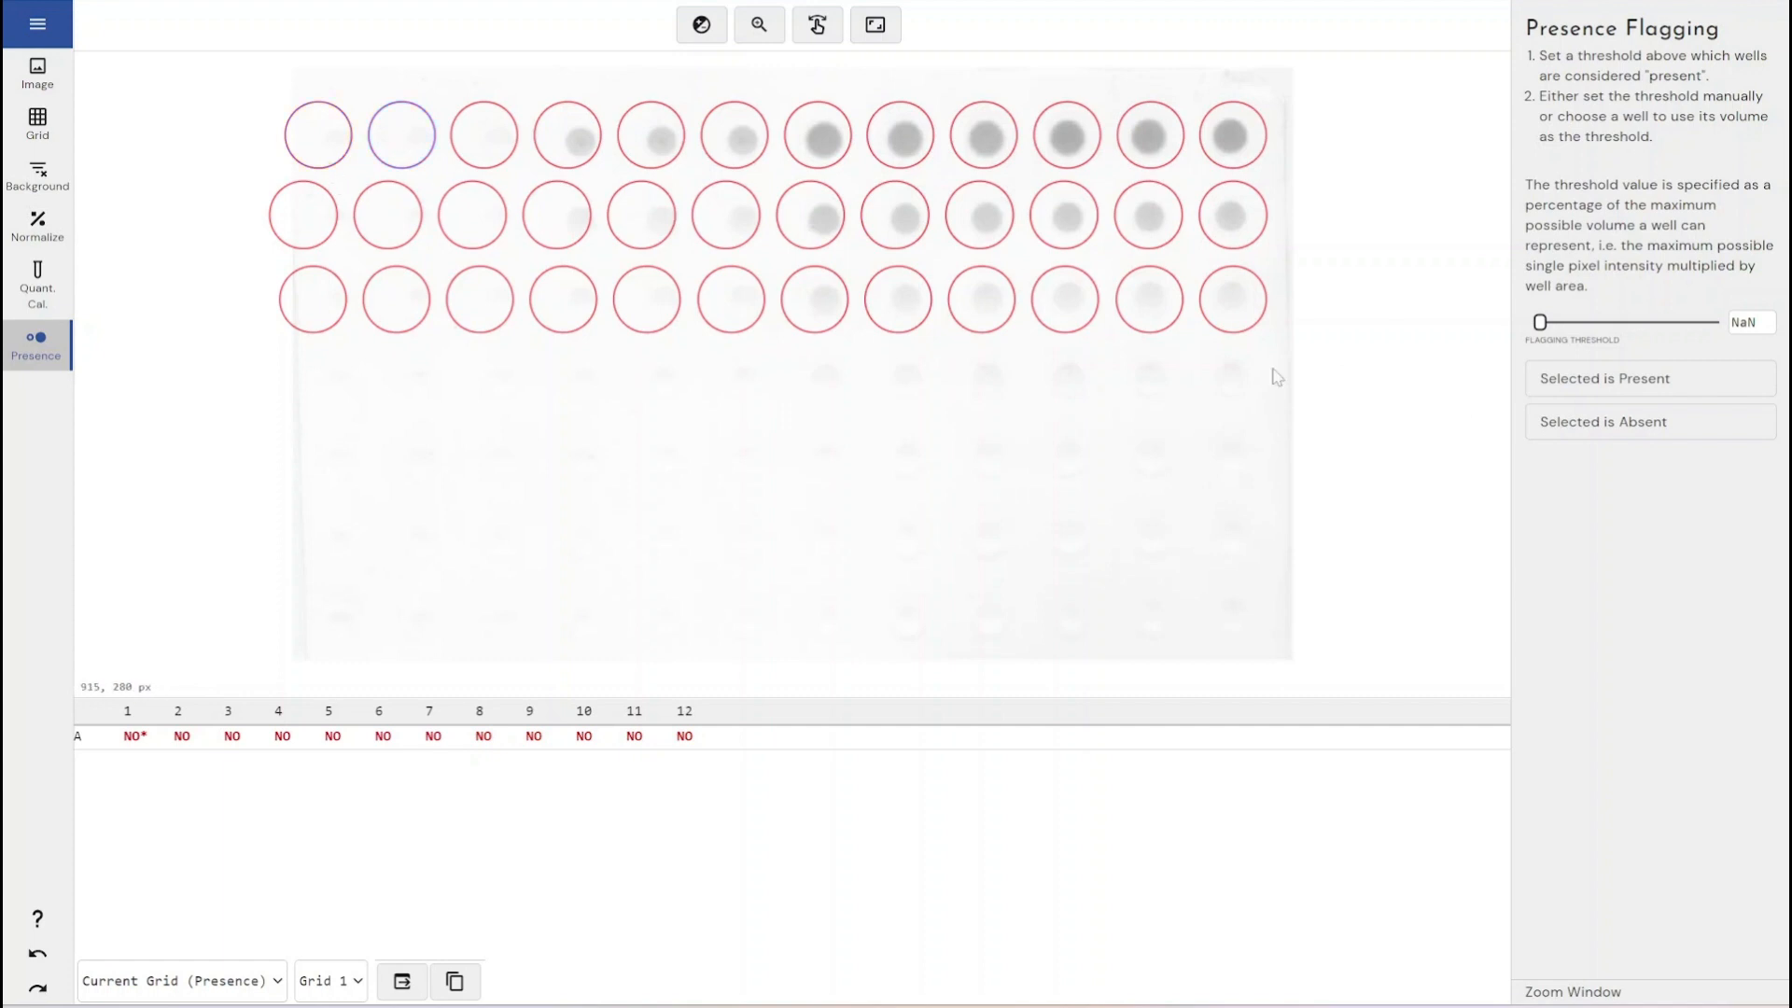
click(1572, 422)
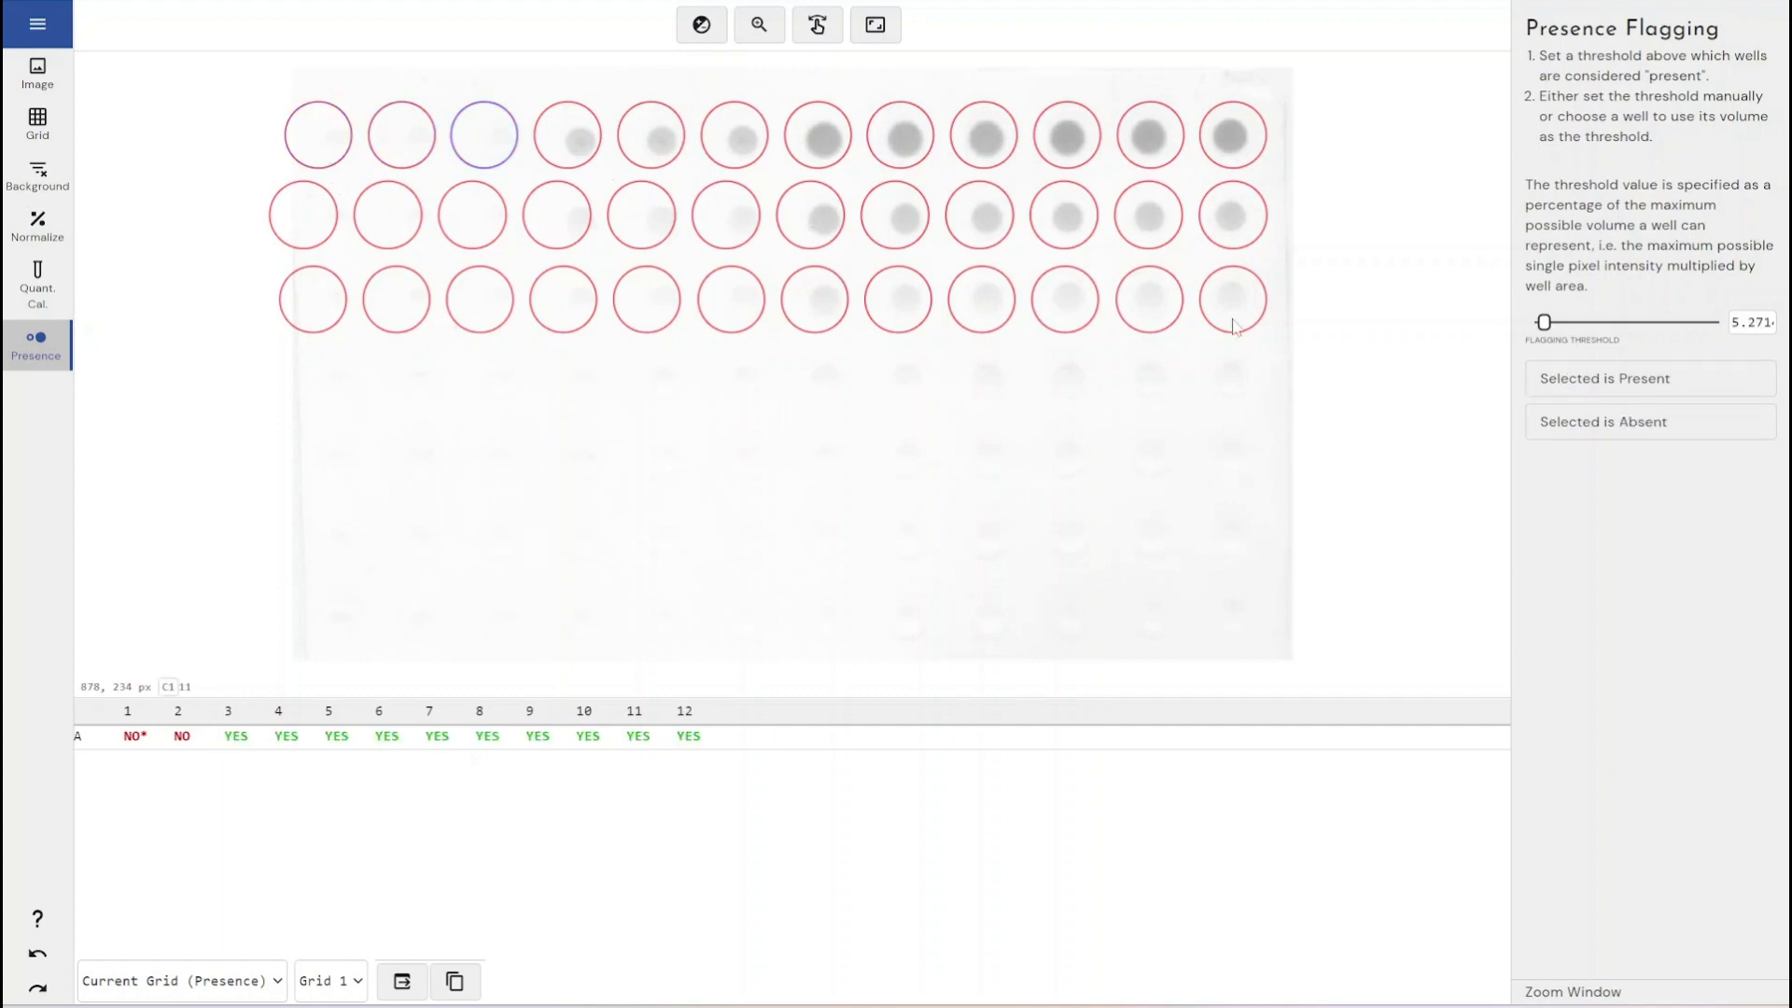
click(1541, 418)
click(739, 147)
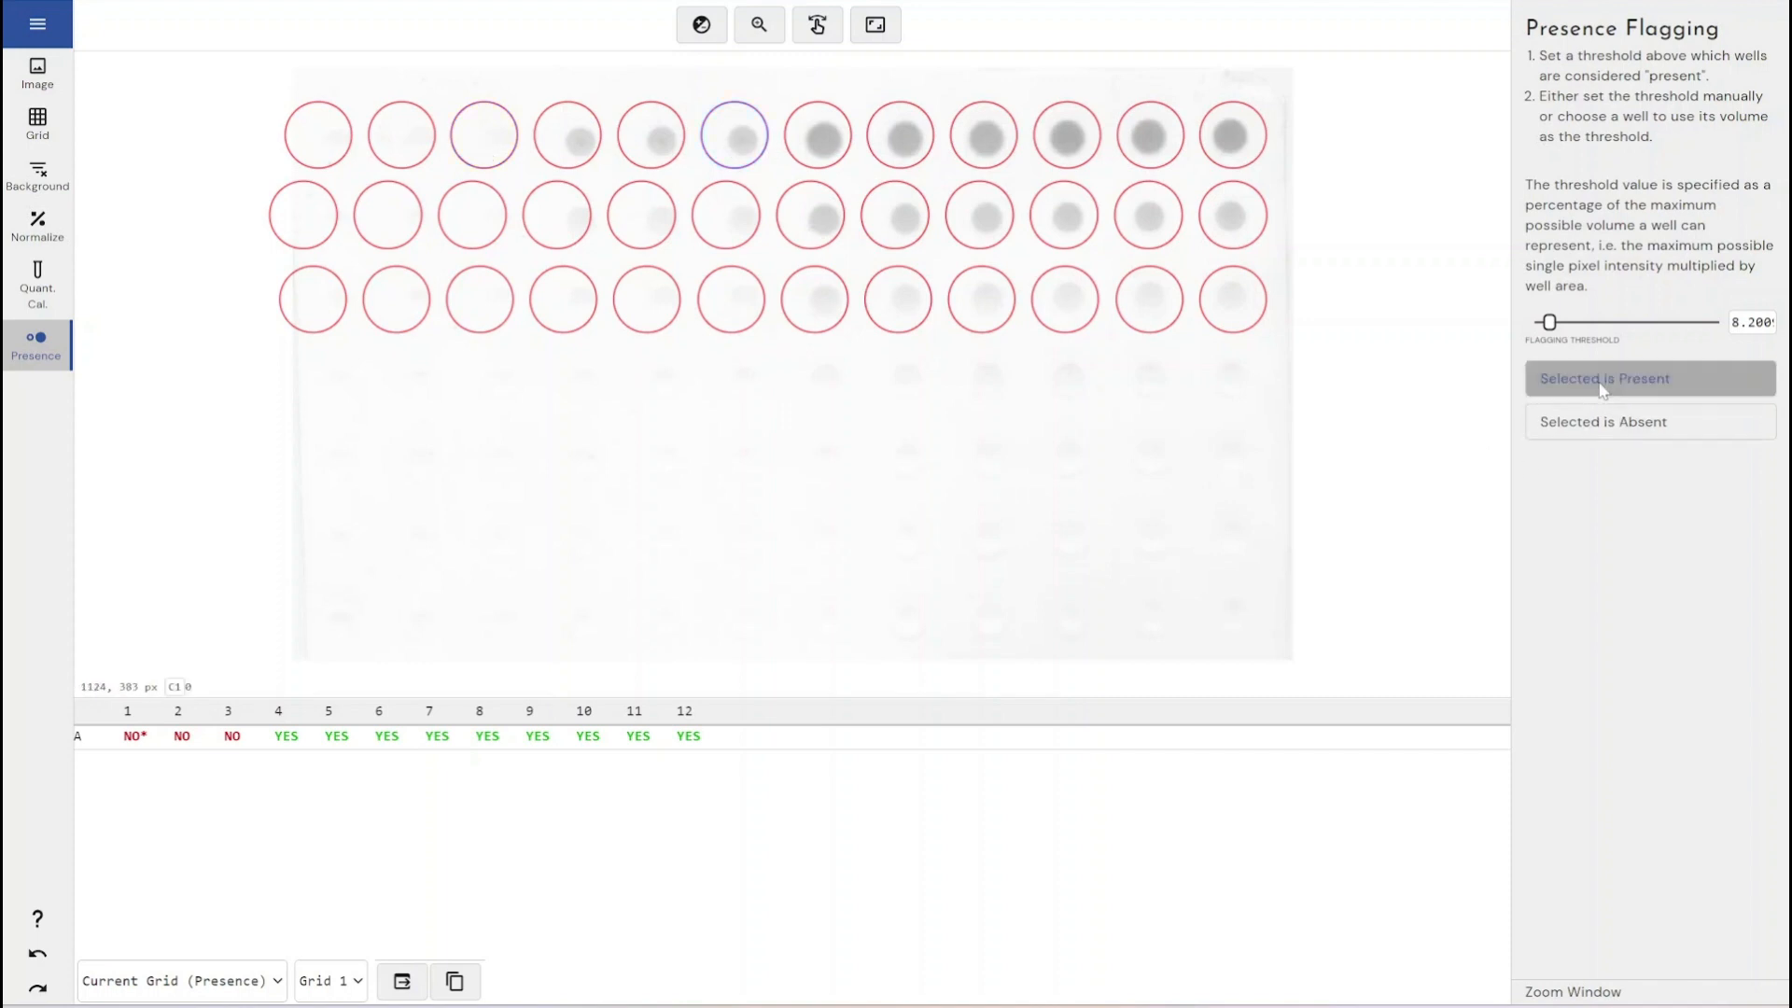
click(1650, 378)
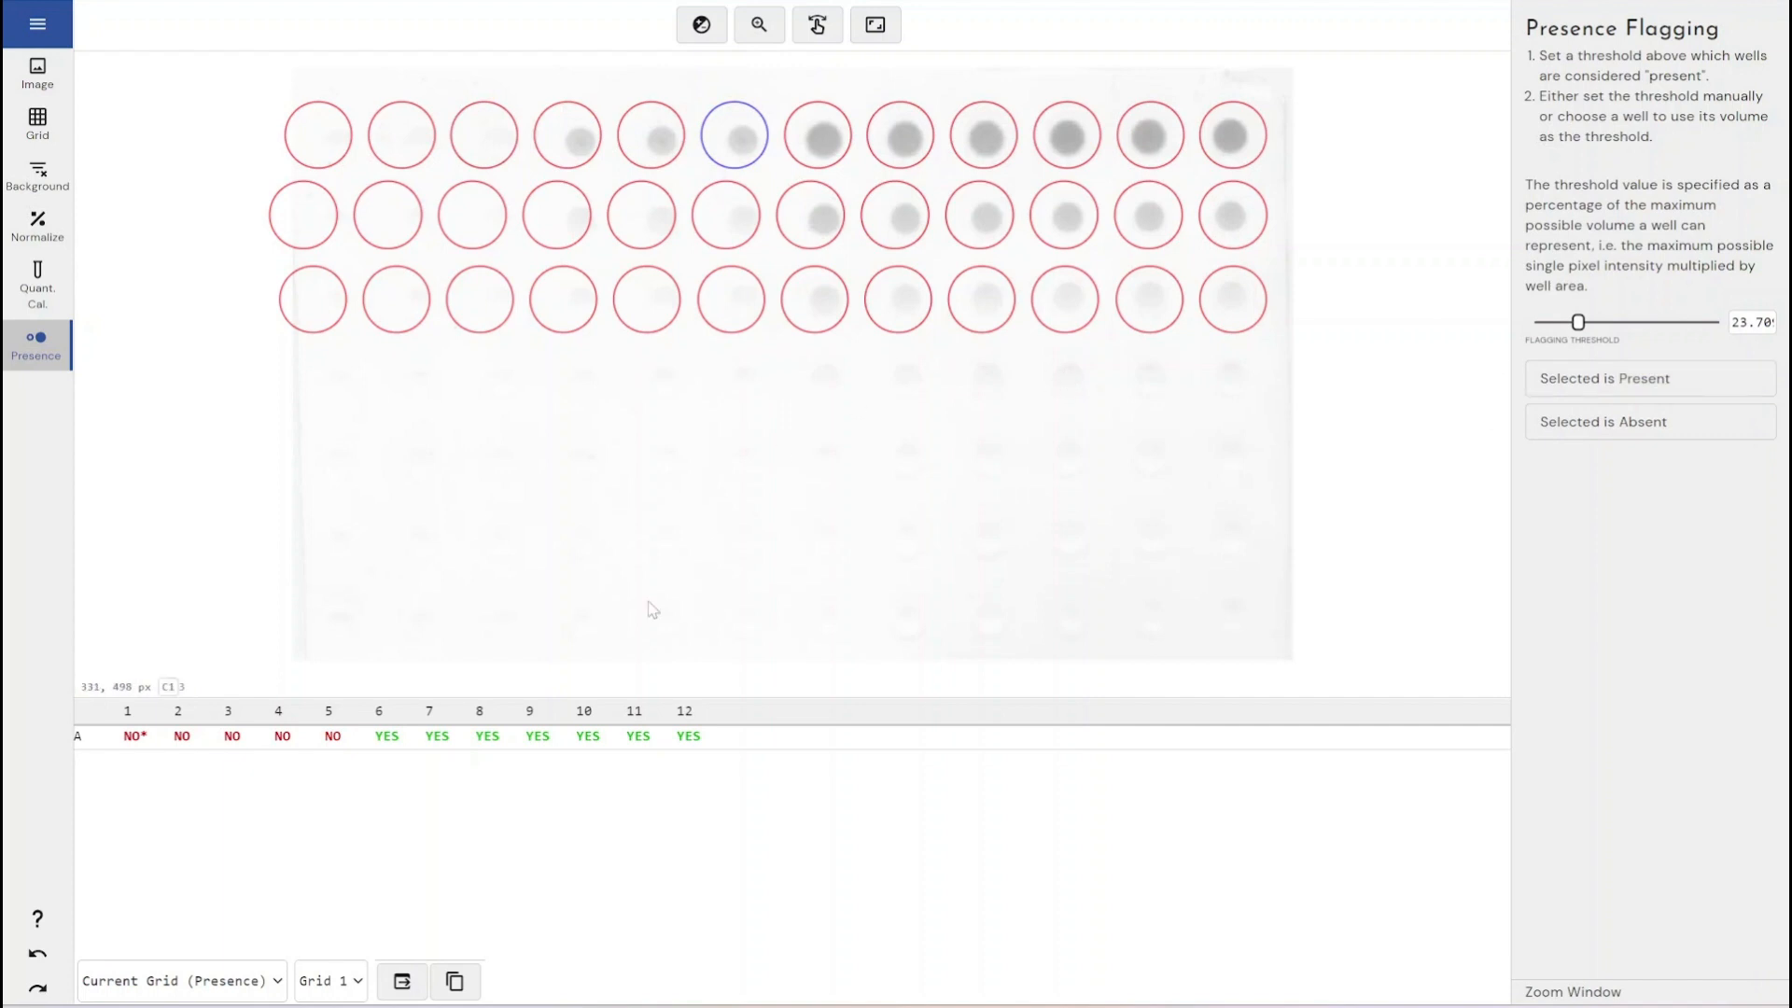